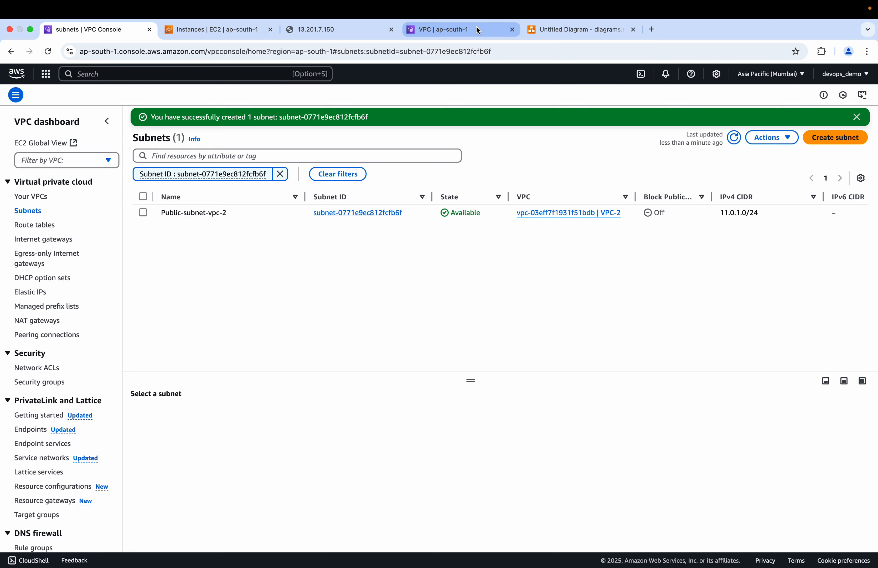
# Create an internet gateway with the name tag igw-vpc-2
pyautogui.click(533, 31)
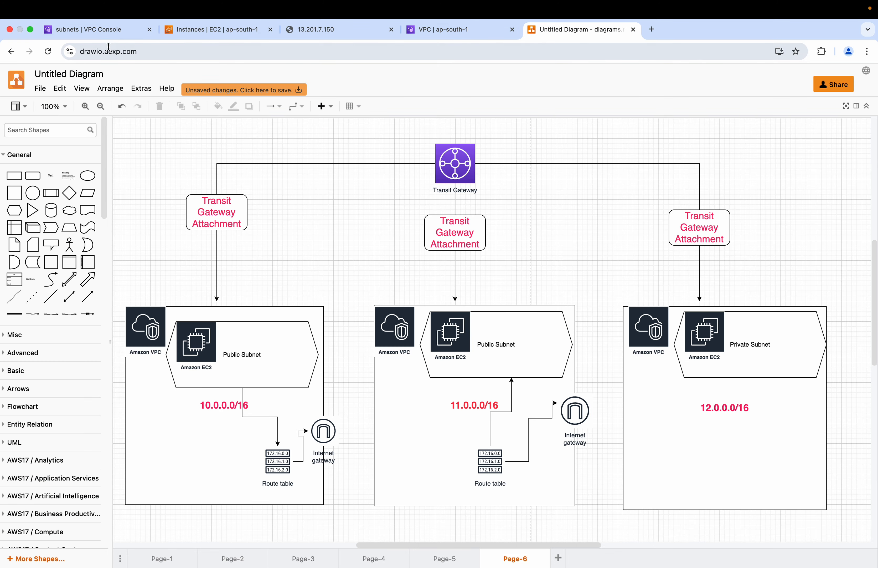
pyautogui.click(104, 29)
pyautogui.click(44, 239)
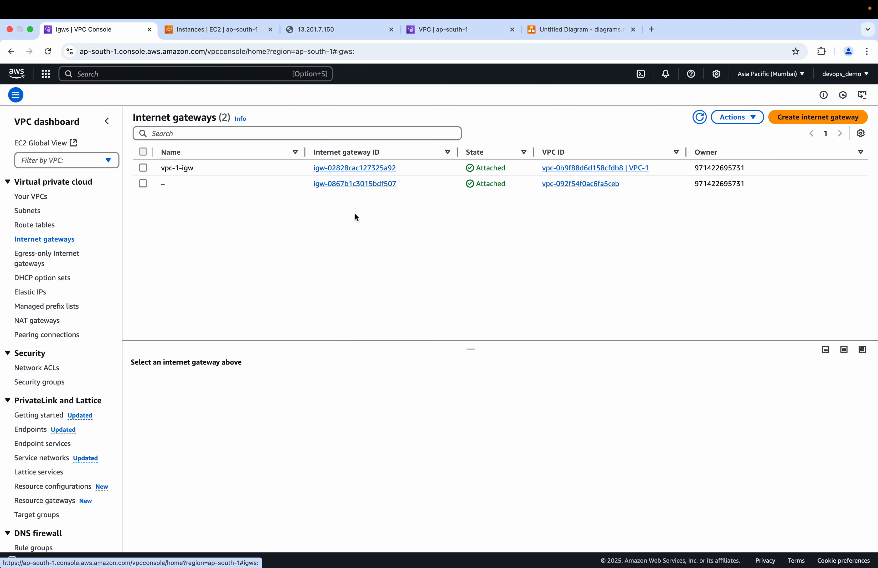
pyautogui.click(800, 118)
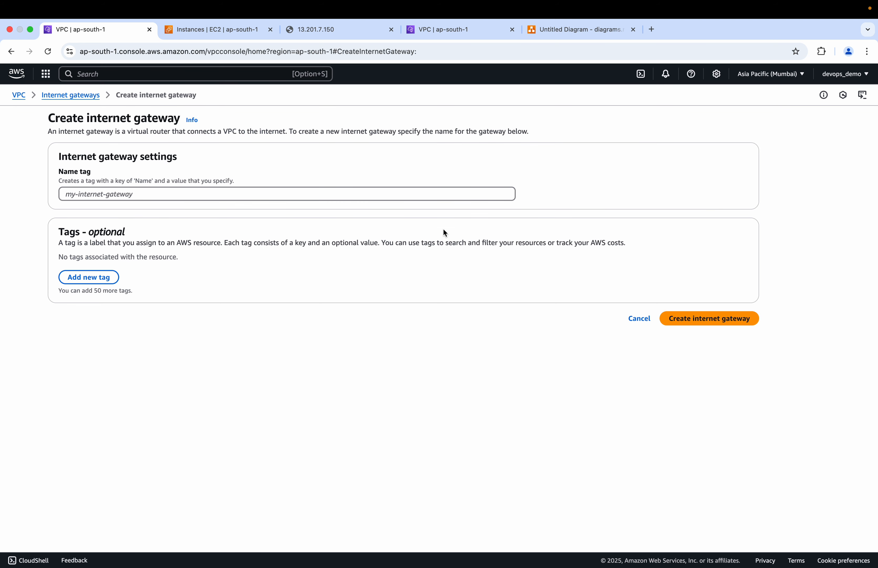
pyautogui.click(280, 194)
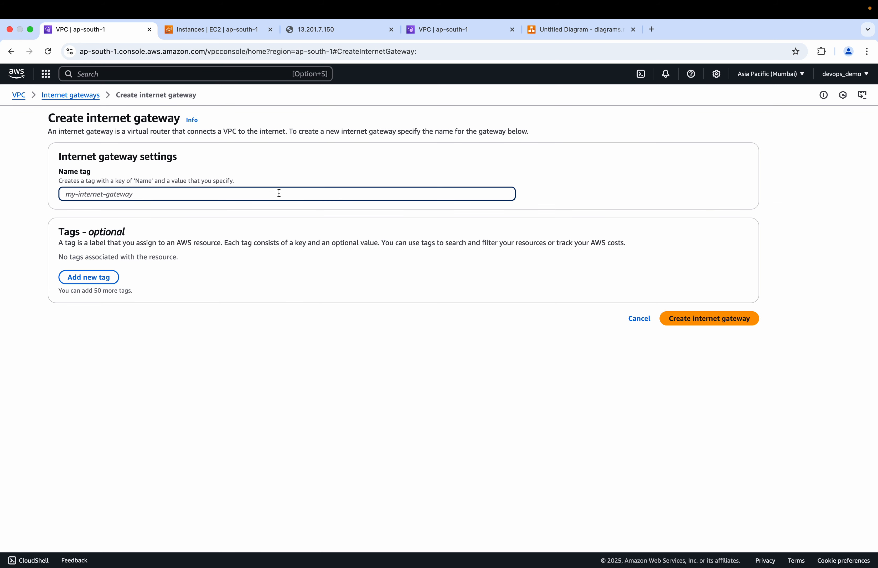
pyautogui.write('igw-vpc-2')
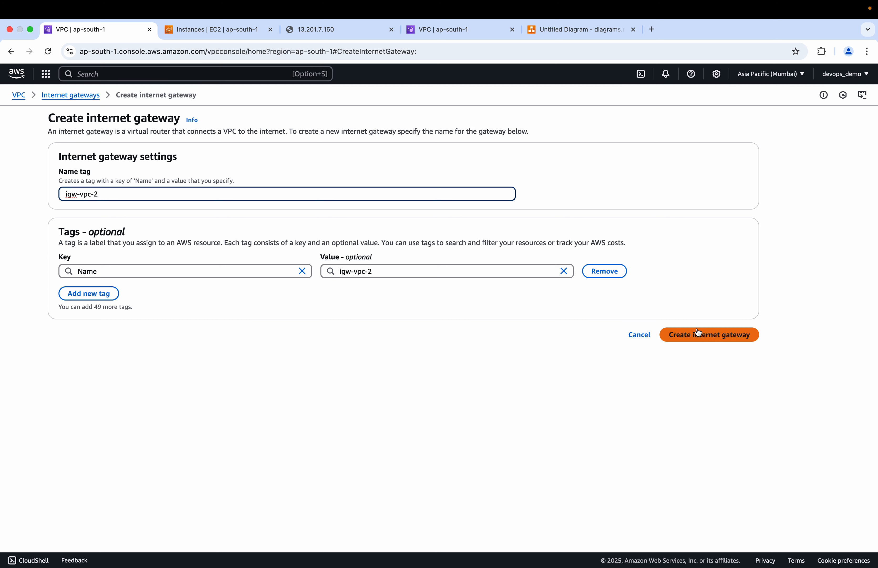
pyautogui.click(705, 335)
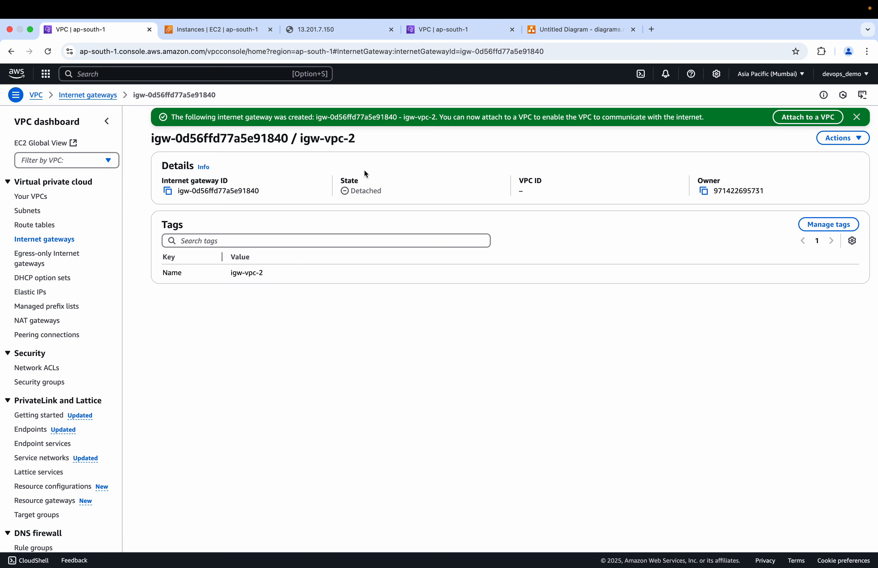
# Attach the igw-vpc-2 internet gateway to VPC-2
pyautogui.click(581, 31)
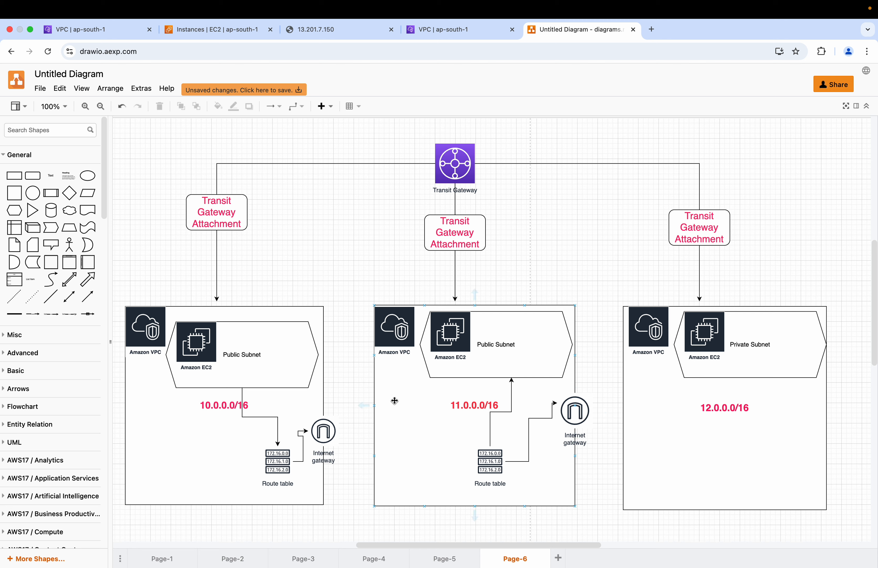
pyautogui.click(101, 30)
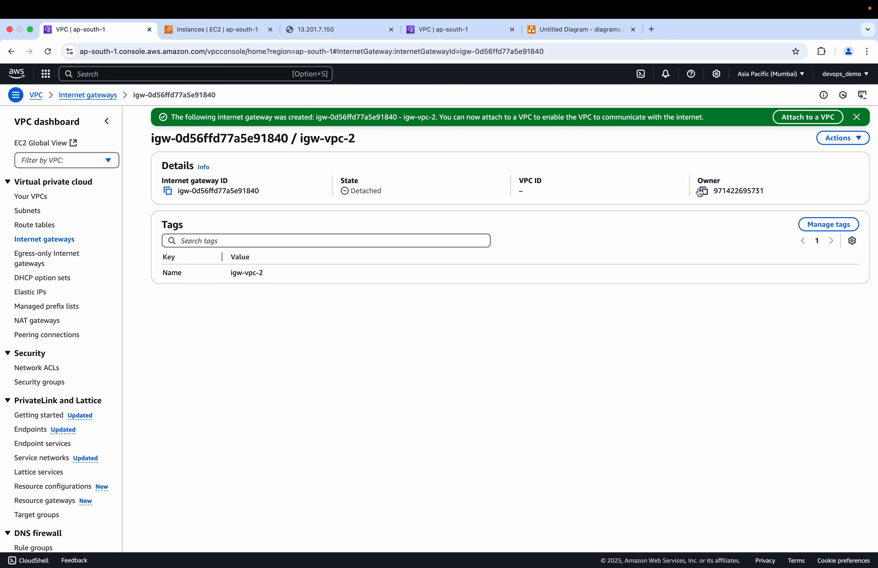
pyautogui.click(843, 138)
pyautogui.click(826, 157)
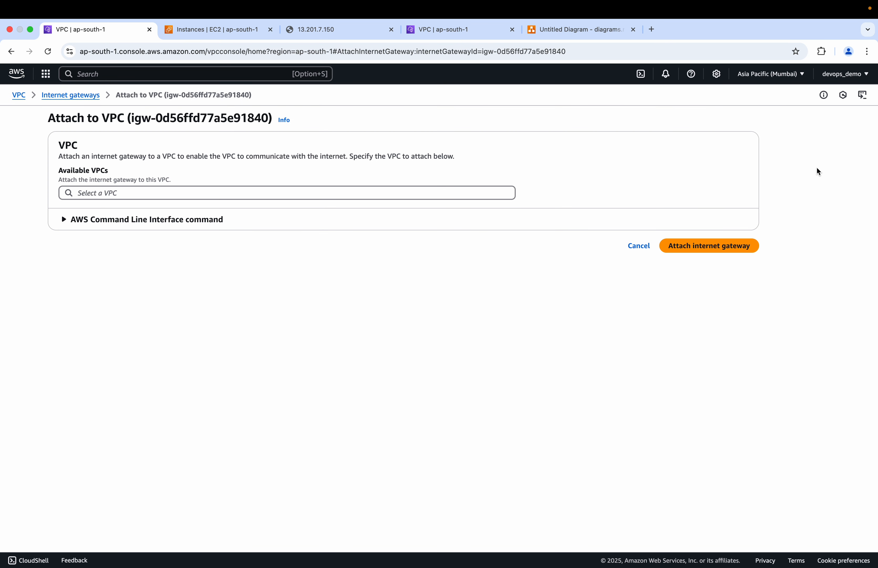
pyautogui.click(386, 193)
pyautogui.click(253, 211)
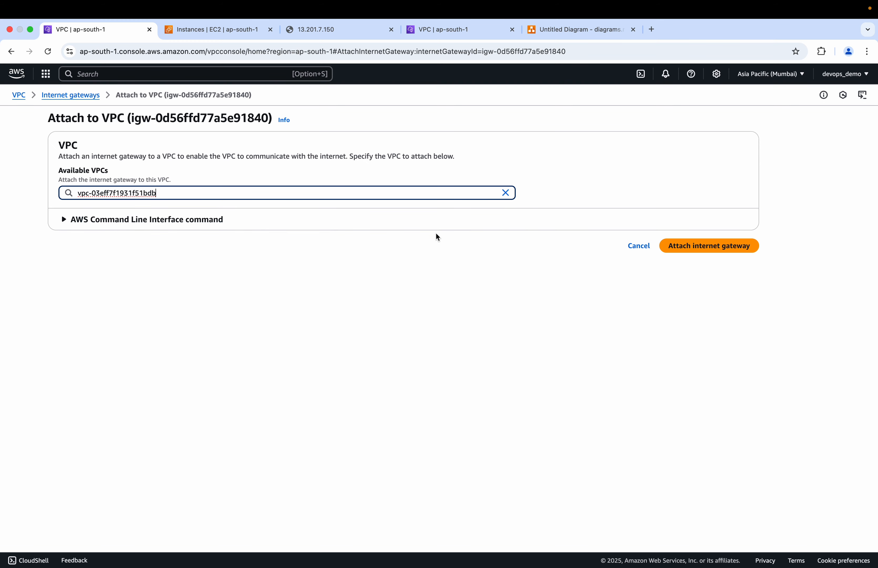
pyautogui.click(678, 251)
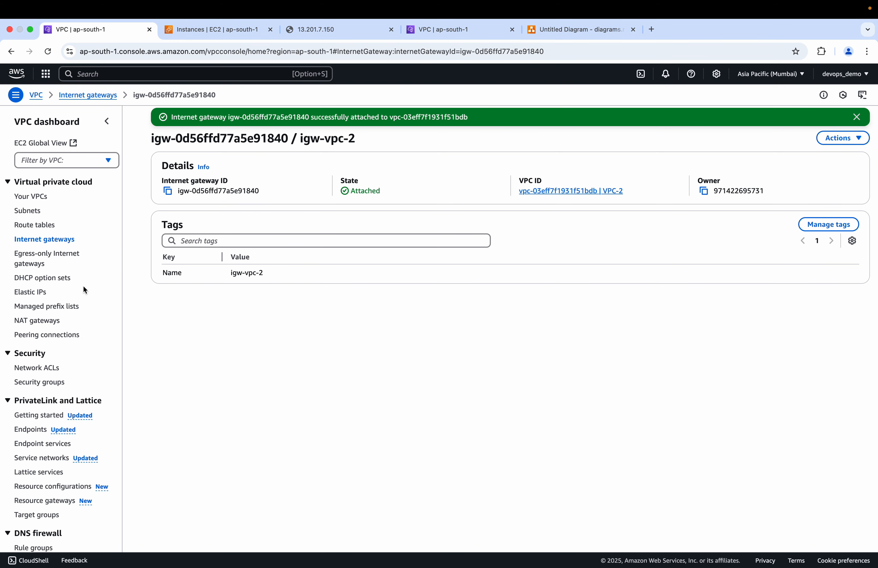
# Create a route table named public-route-vpc-2 in VPC-2
pyautogui.click(43, 226)
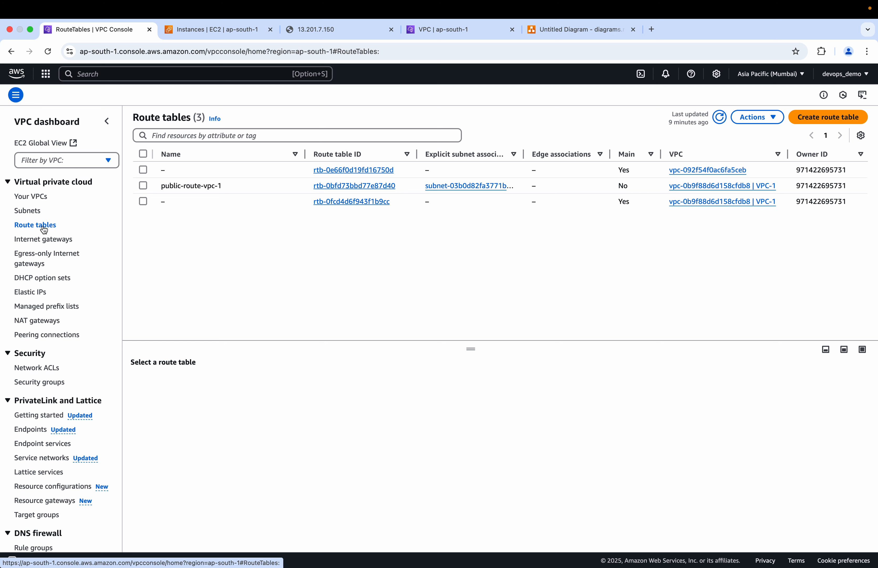
pyautogui.click(719, 117)
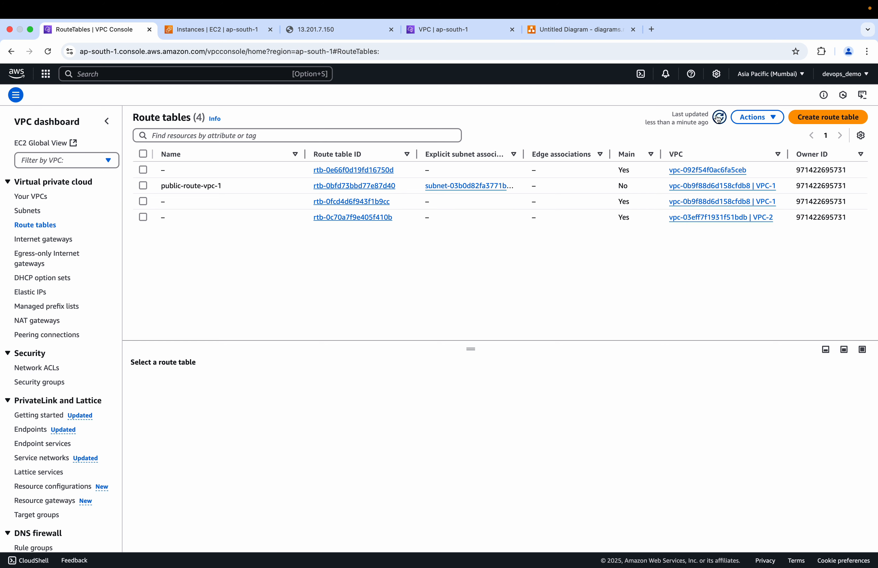
pyautogui.click(825, 122)
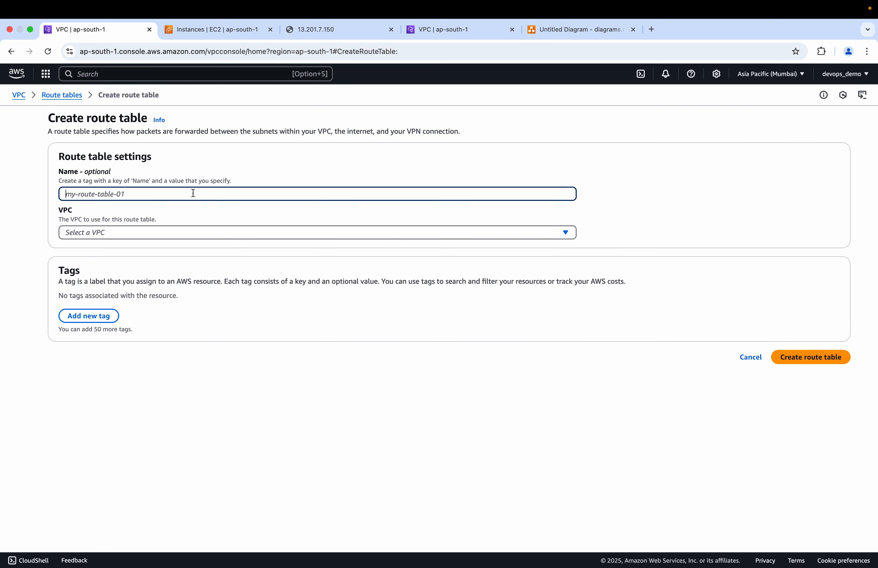
pyautogui.write('public')
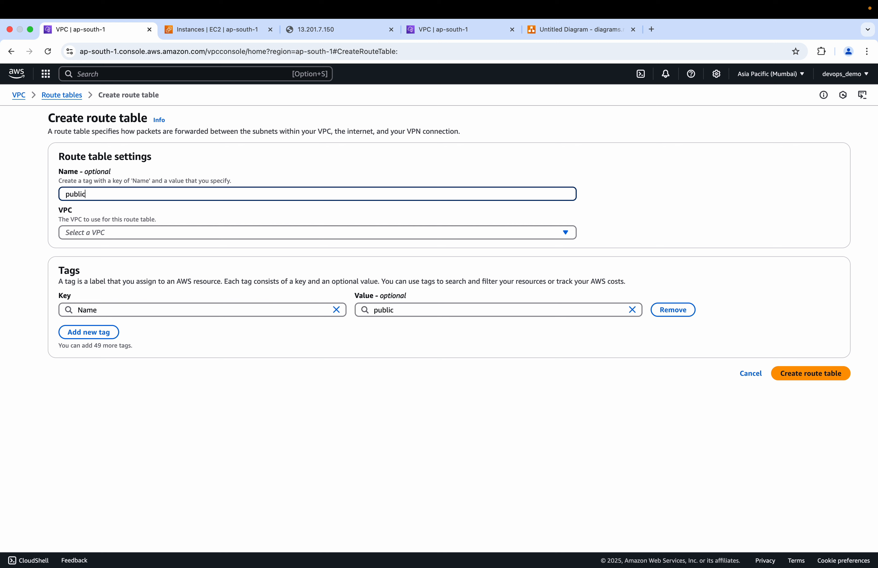
pyautogui.write('-route-vpc-2')
pyautogui.click(137, 233)
pyautogui.click(146, 296)
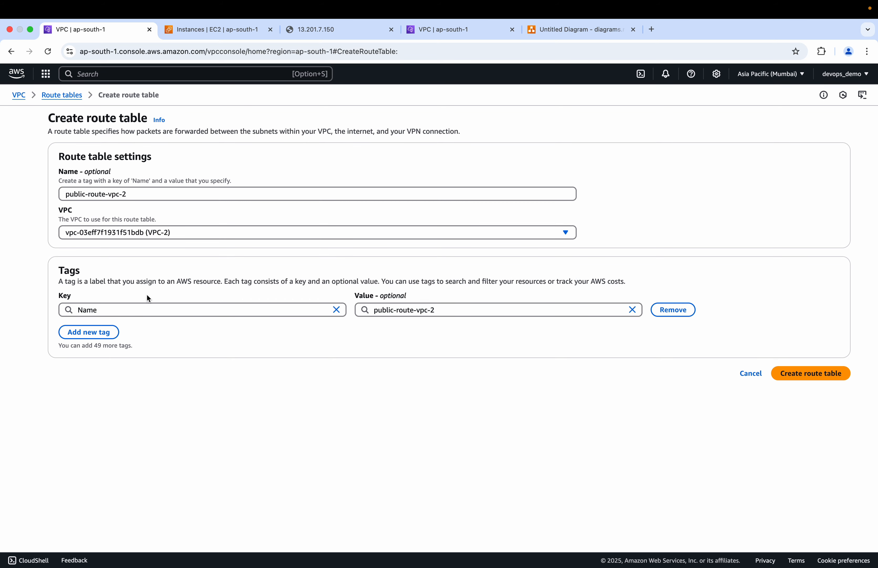
pyautogui.click(797, 371)
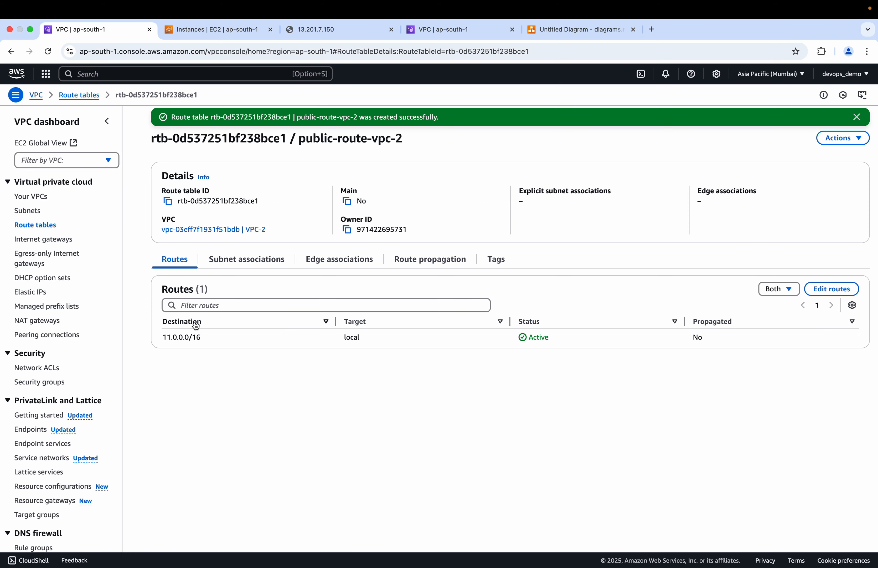
# Associate the subnet Public-subnet-vpc-2 explicitly with the public-route-vpc-2 route table and save the association
pyautogui.click(247, 263)
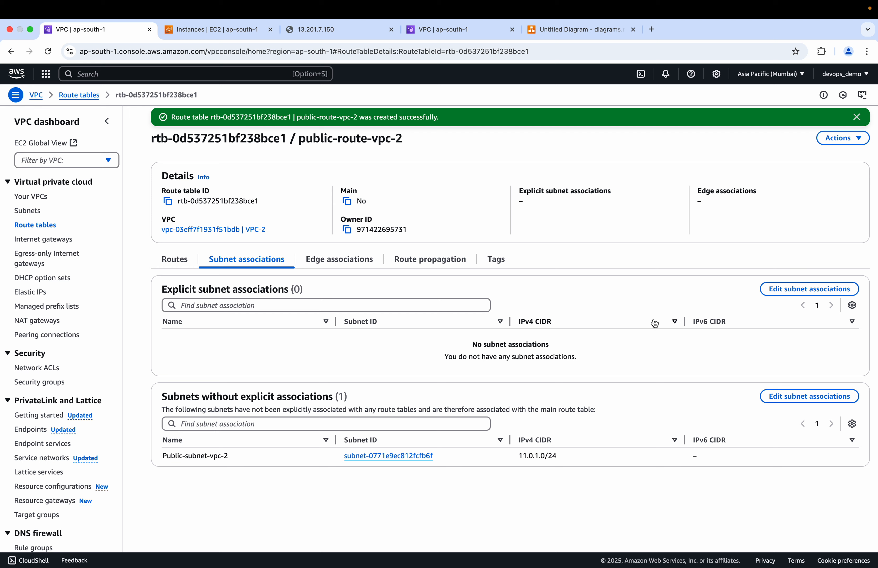
pyautogui.click(804, 289)
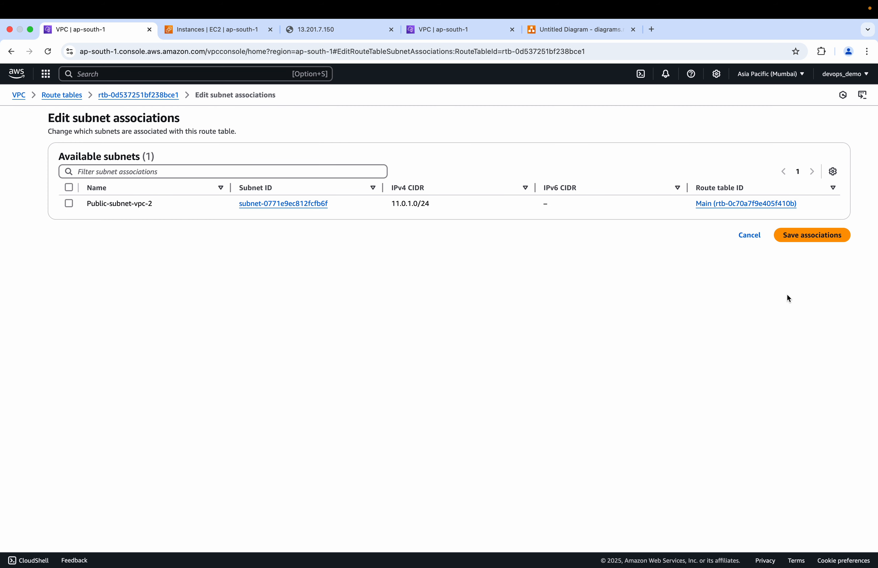
pyautogui.click(69, 204)
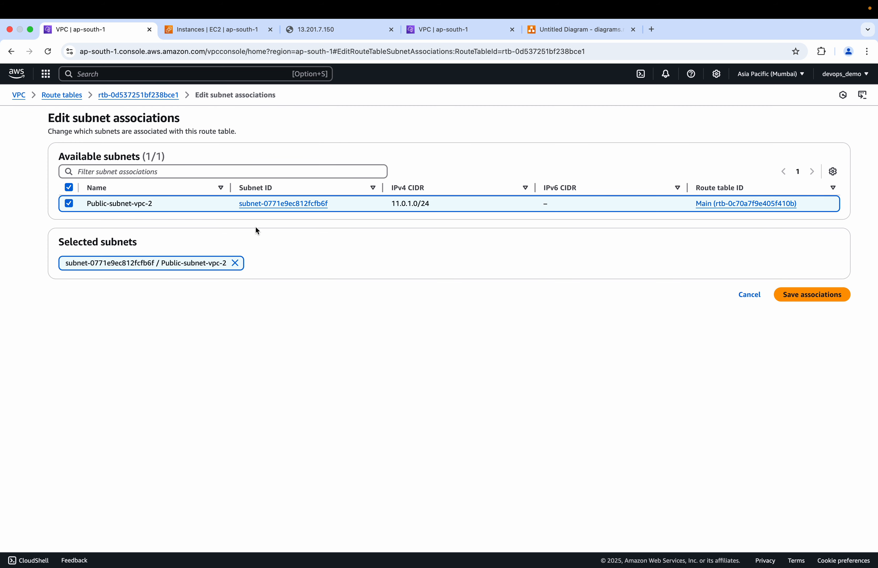
pyautogui.click(800, 299)
pyautogui.click(236, 261)
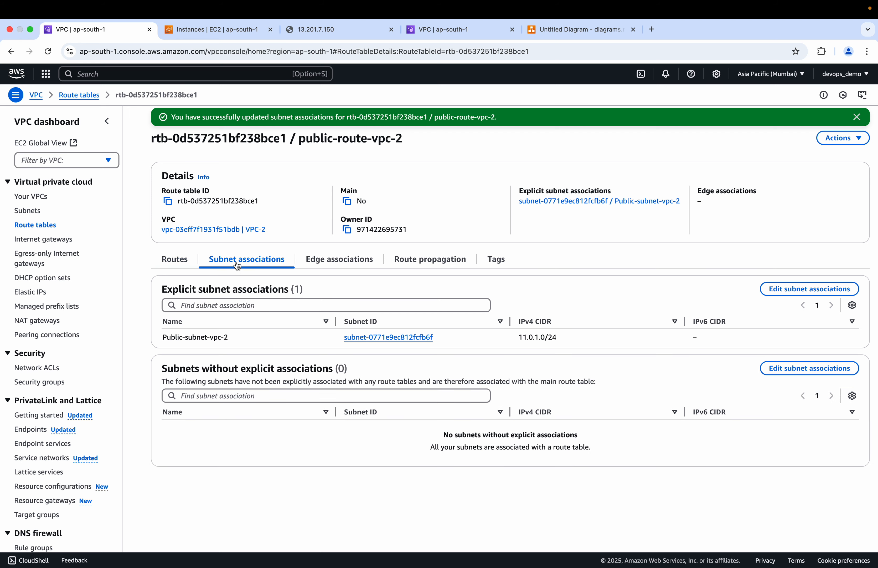
# Add a route to public-route-vpc-2 with destination 0.0.0.0/0 targeting the igw-vpc-2 internet gateway, and save the changes
pyautogui.click(185, 260)
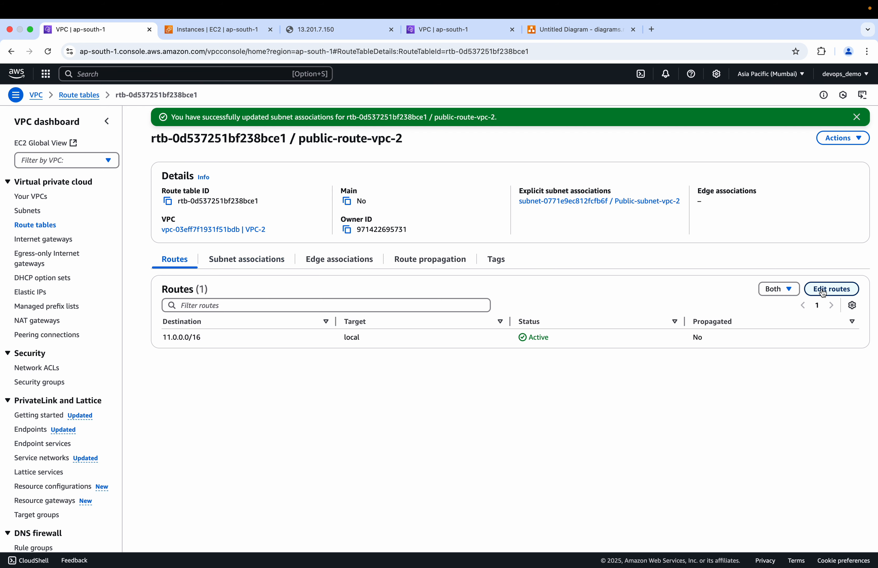
pyautogui.click(830, 288)
pyautogui.click(82, 216)
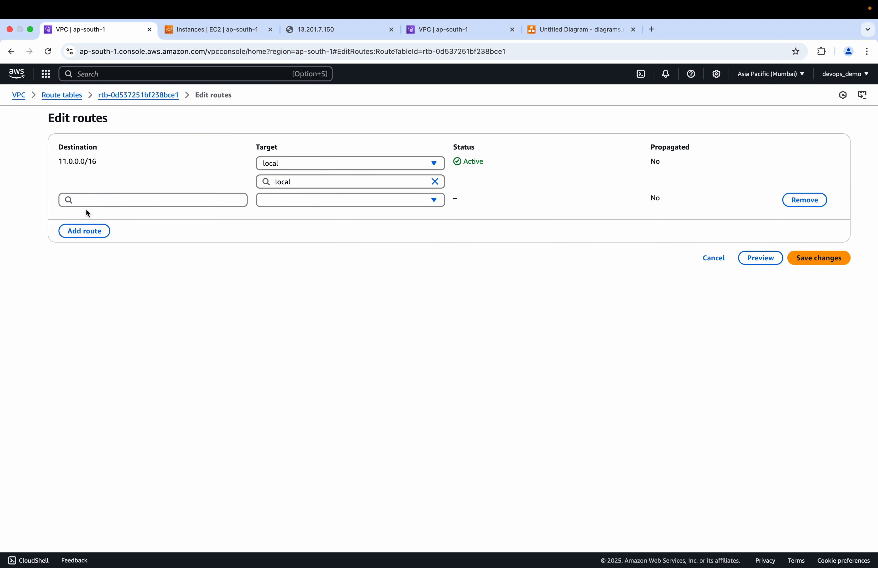
pyautogui.click(116, 200)
pyautogui.click(102, 229)
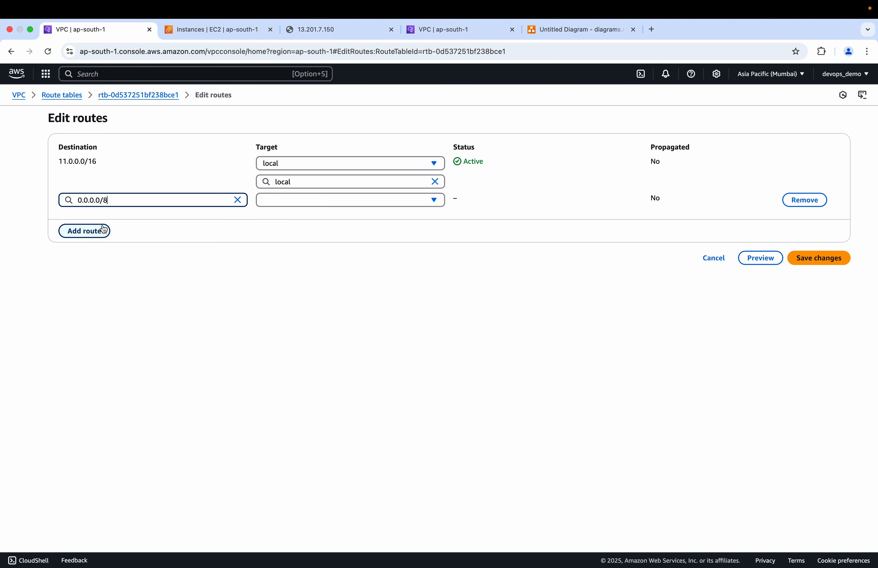
pyautogui.click(112, 202)
pyautogui.click(112, 234)
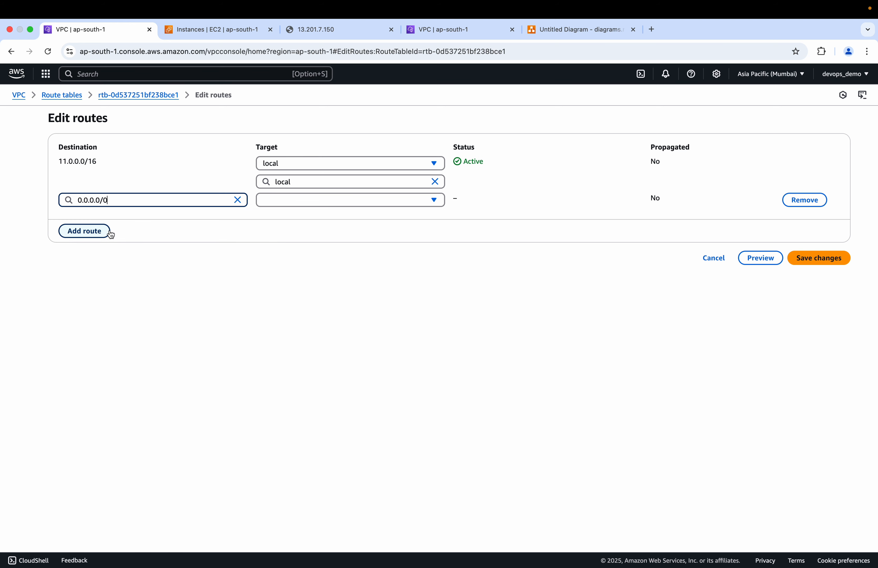
pyautogui.click(275, 200)
pyautogui.click(300, 279)
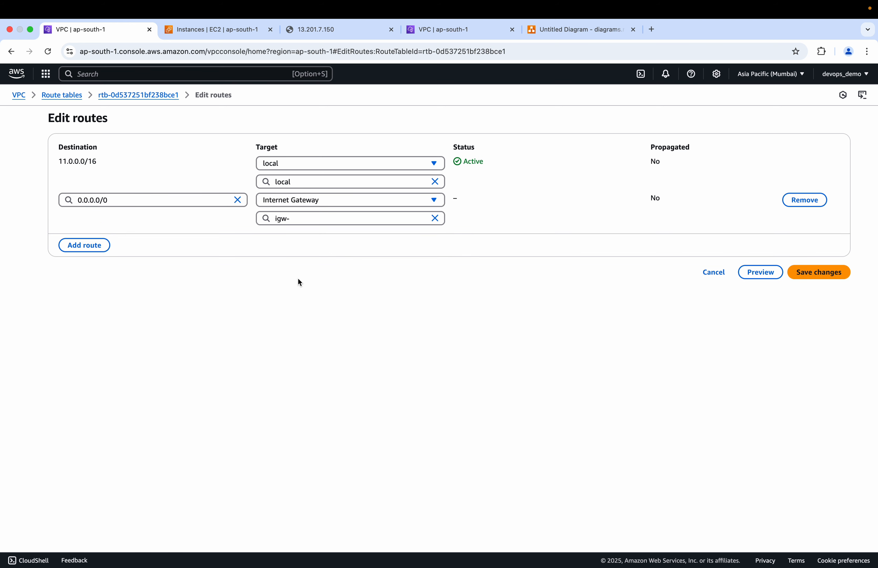
pyautogui.click(309, 217)
pyautogui.click(323, 253)
pyautogui.click(813, 272)
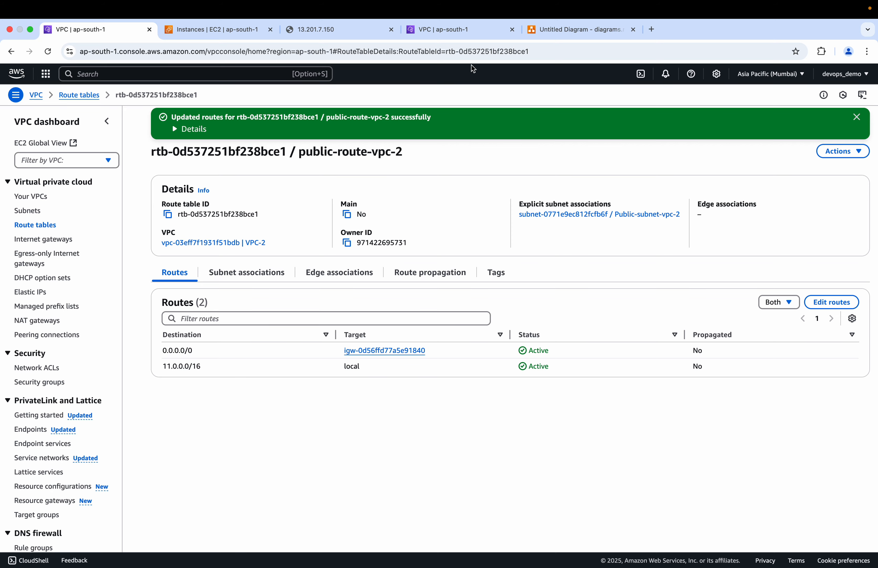
# Open the launch form for a new EC2 instance and name the instance public-ec2-vpc-2
pyautogui.click(558, 30)
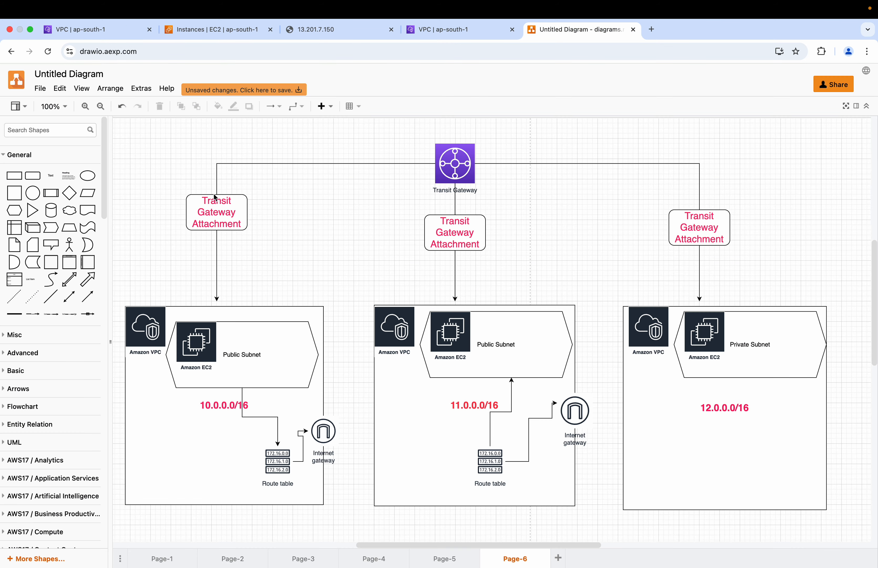
pyautogui.click(212, 30)
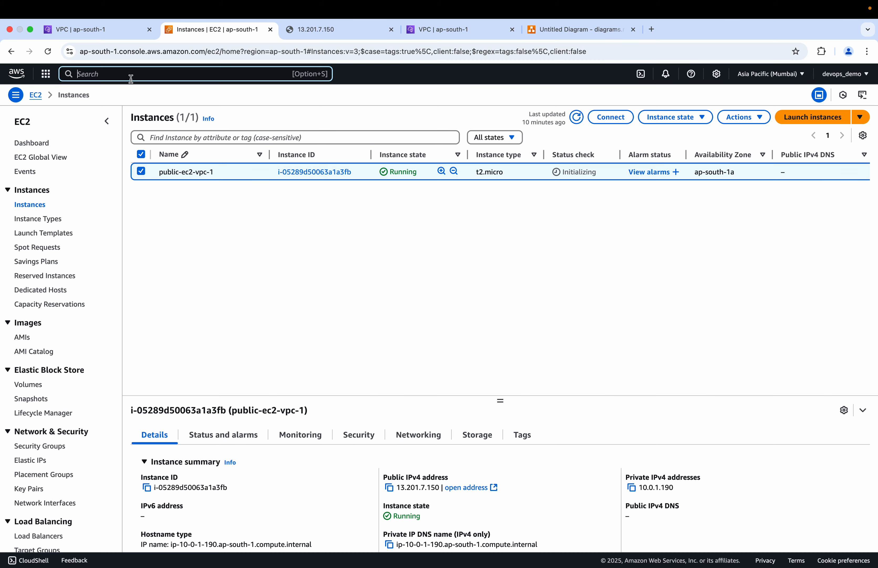
pyautogui.click(817, 123)
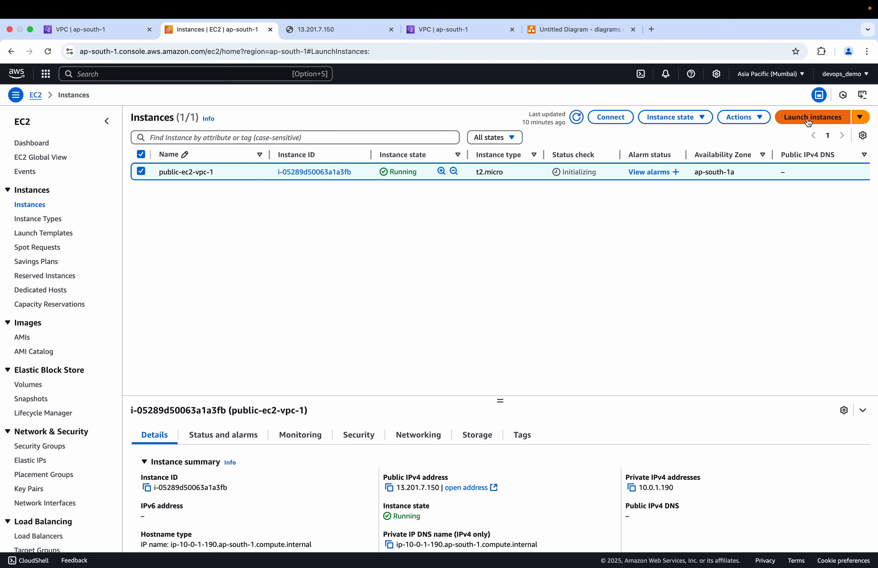
pyautogui.click(105, 226)
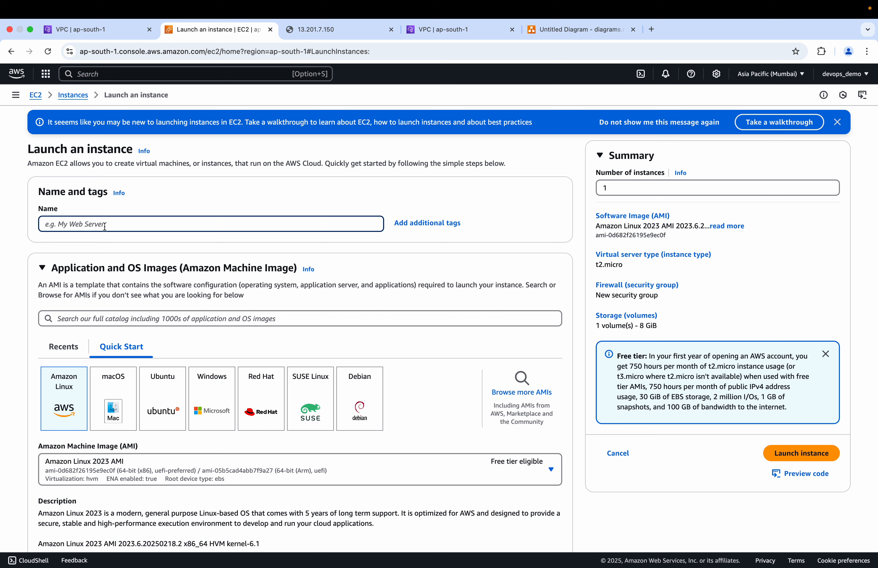
pyautogui.write('public-ec2-vpc-2')
pyautogui.scroll(-10, 75, 351)
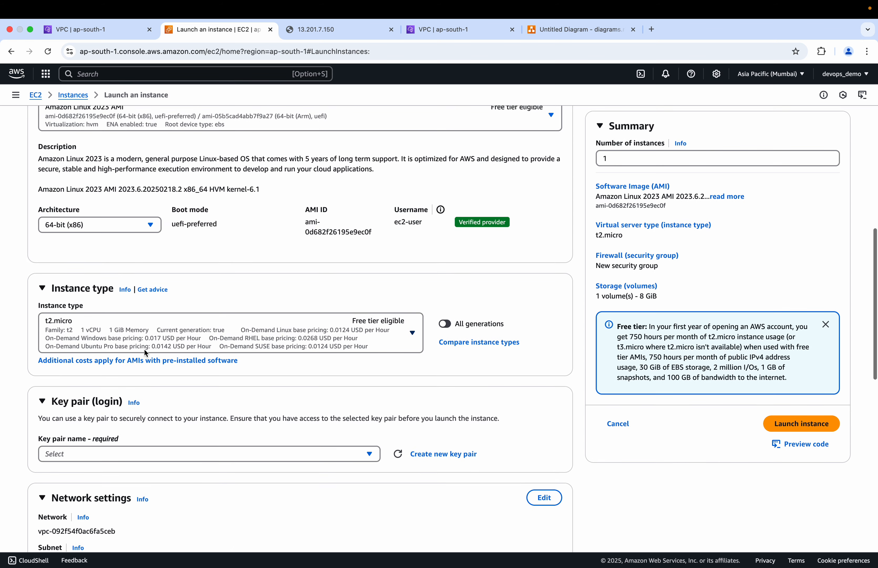
pyautogui.scroll(10, 220, 237)
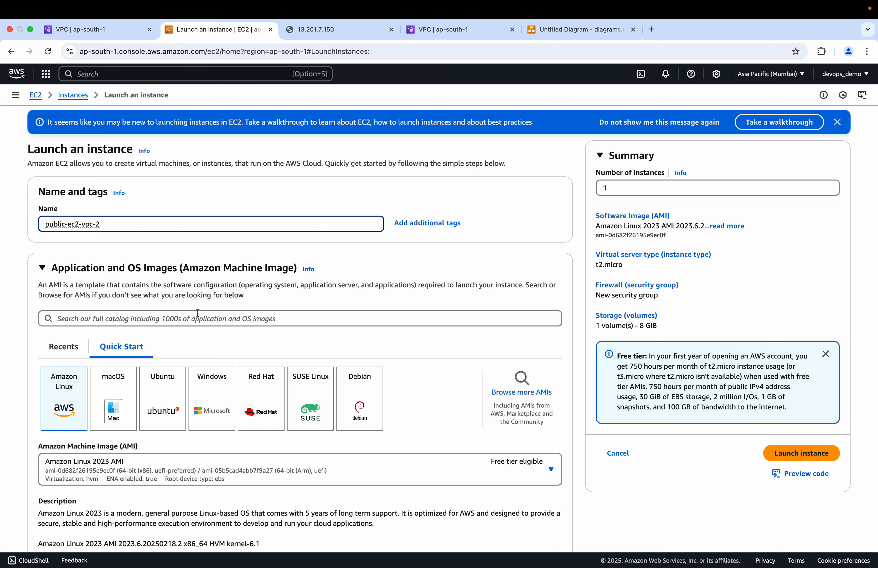
pyautogui.scroll(-3, 198, 313)
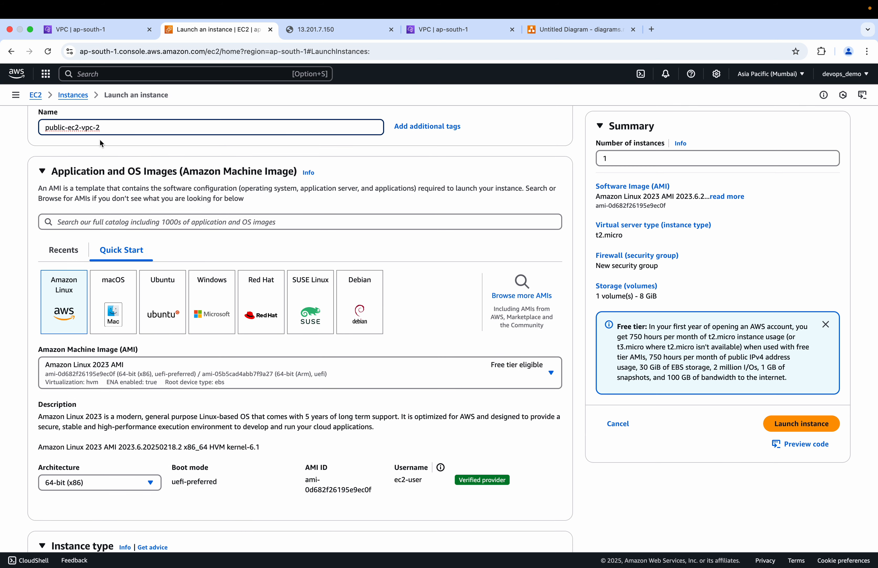
pyautogui.scroll(-10, 170, 208)
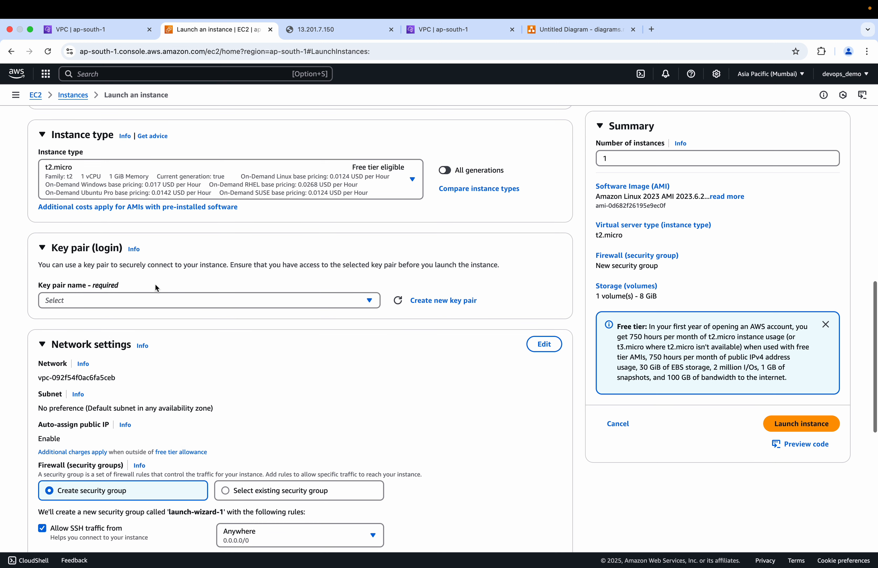
# Select the existing key pair named public for the instance login, and check the saved private key in the text editor
pyautogui.scroll(-3, 157, 289)
pyautogui.click(145, 202)
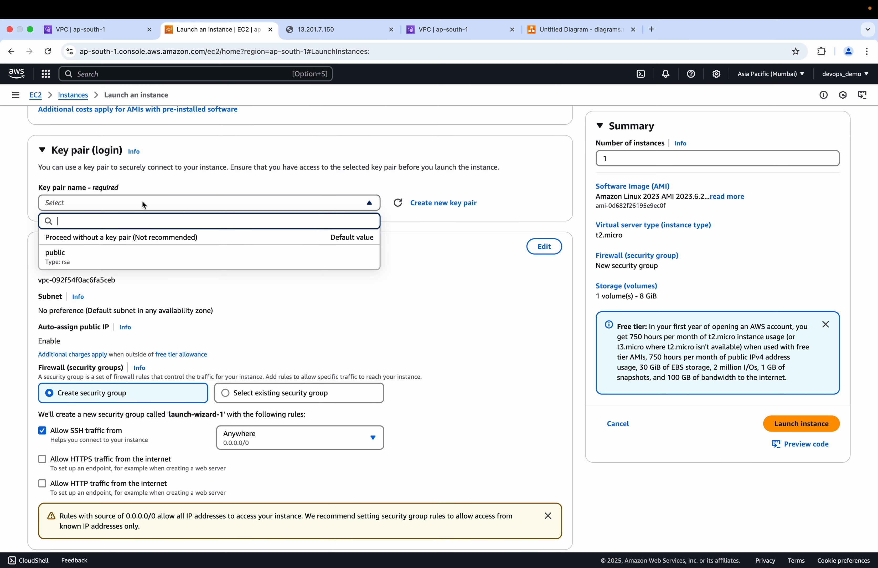
pyautogui.click(82, 259)
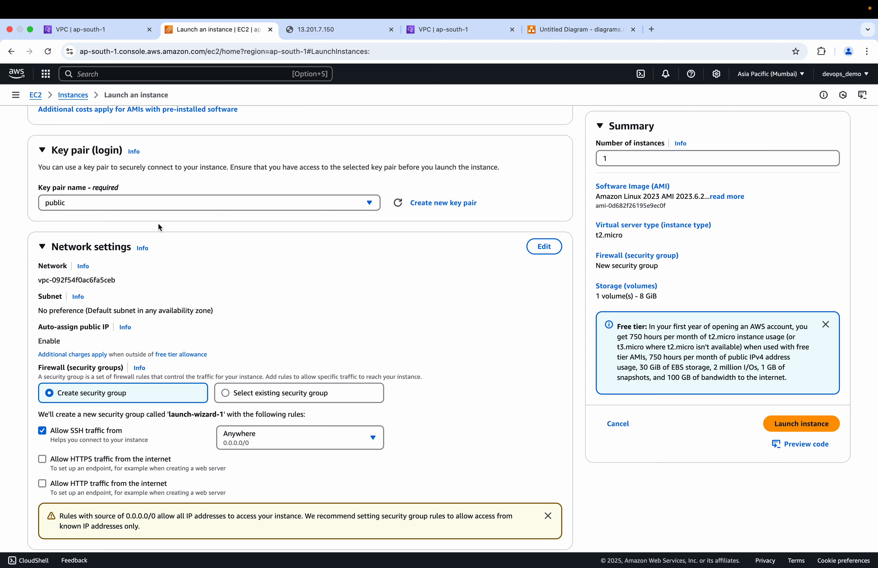
pyautogui.press('super+Tab')
pyautogui.press('super+Tab')
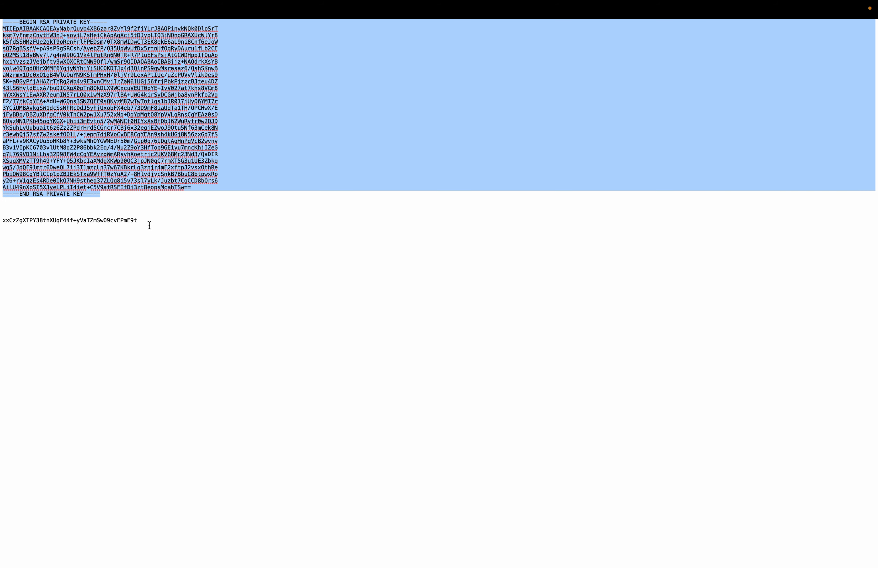
pyautogui.press('super+Tab')
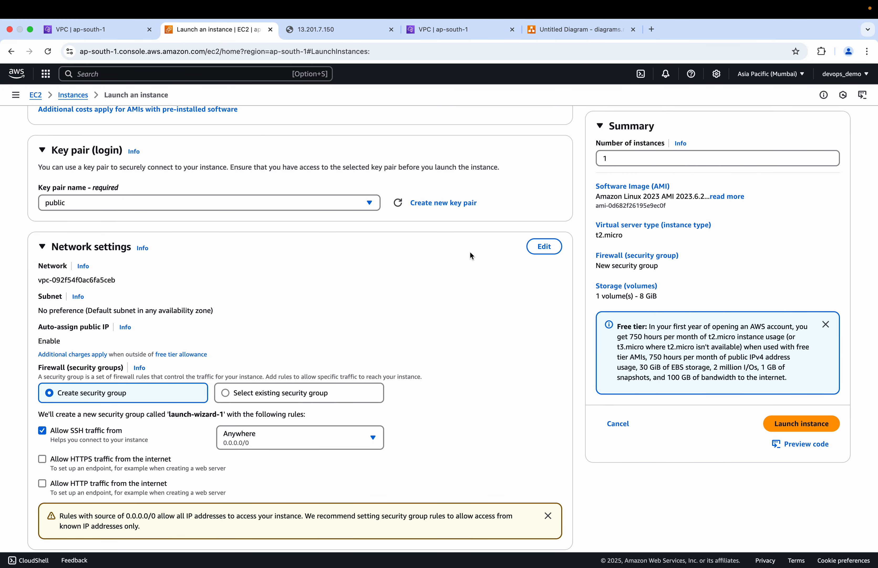
# Edit the network settings to use VPC-2 with the subnet Public-subnet-vpc-2, and enable auto-assignment of a public IP
pyautogui.click(544, 246)
pyautogui.click(277, 280)
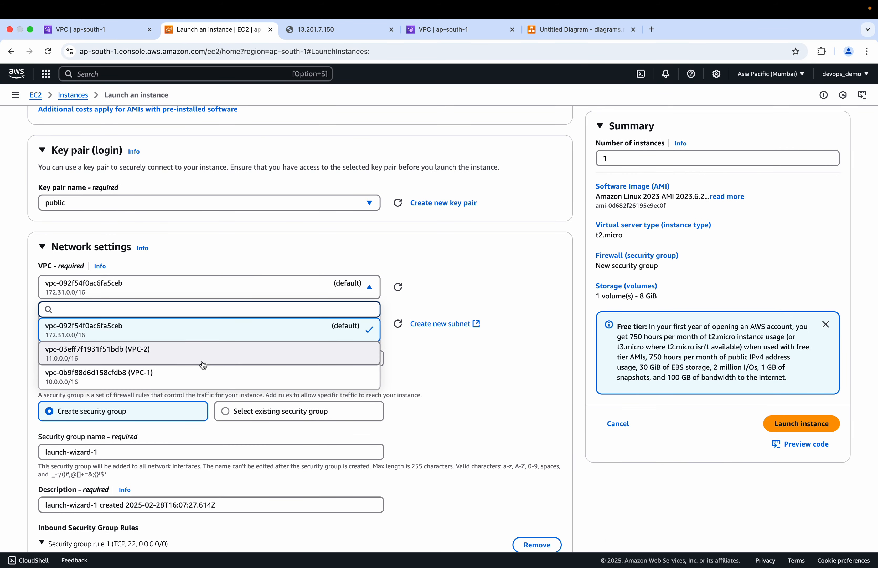
pyautogui.click(176, 360)
pyautogui.scroll(-3, 176, 360)
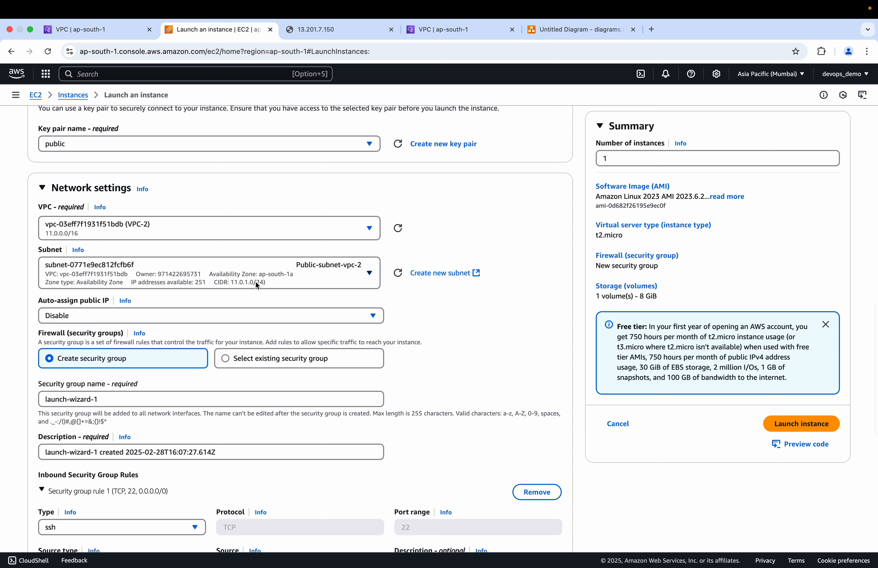
pyautogui.click(330, 275)
pyautogui.click(420, 317)
pyautogui.click(340, 320)
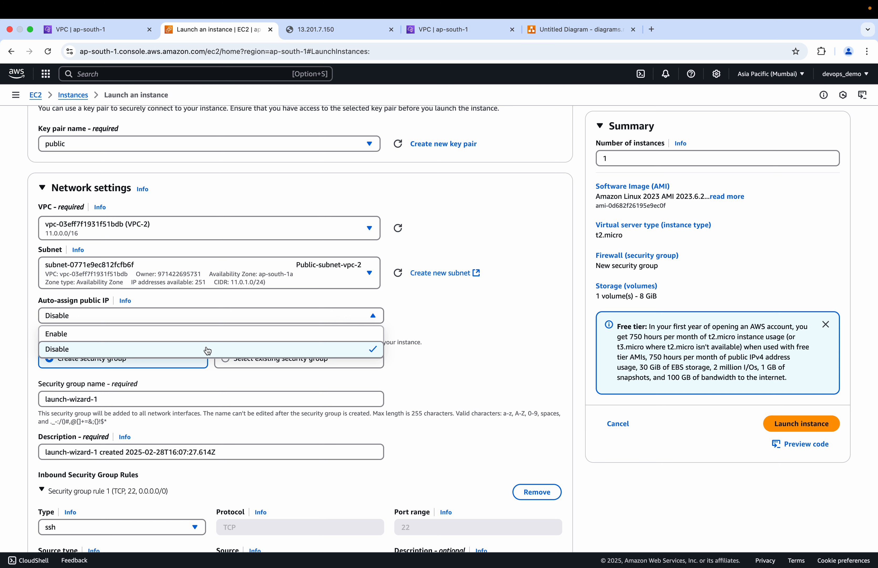
pyautogui.click(125, 334)
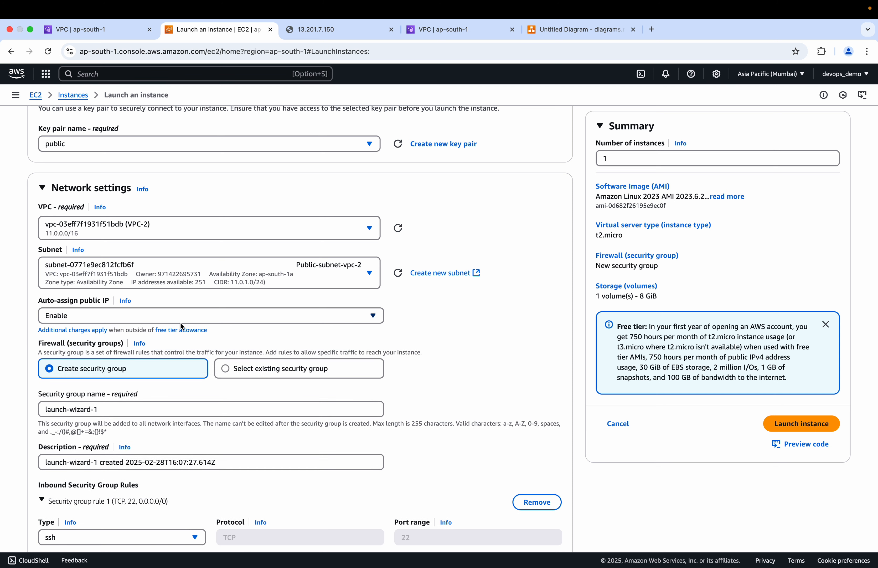
# Keep the option to create a new security group and name the group pubic-sg-ec2-vpc-2
pyautogui.scroll(-3, 181, 323)
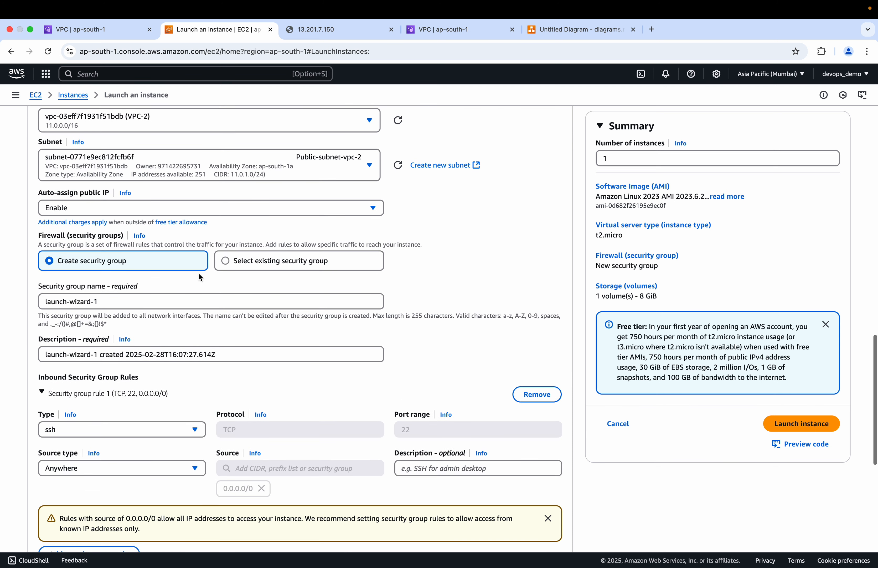
pyautogui.click(251, 265)
pyautogui.click(139, 259)
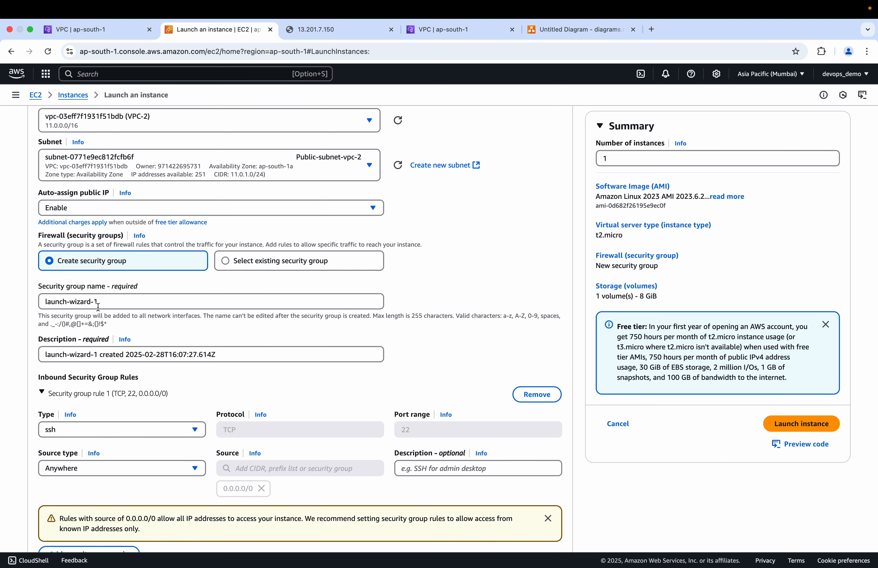
pyautogui.moveTo(106, 302); pyautogui.dragTo(41, 300)
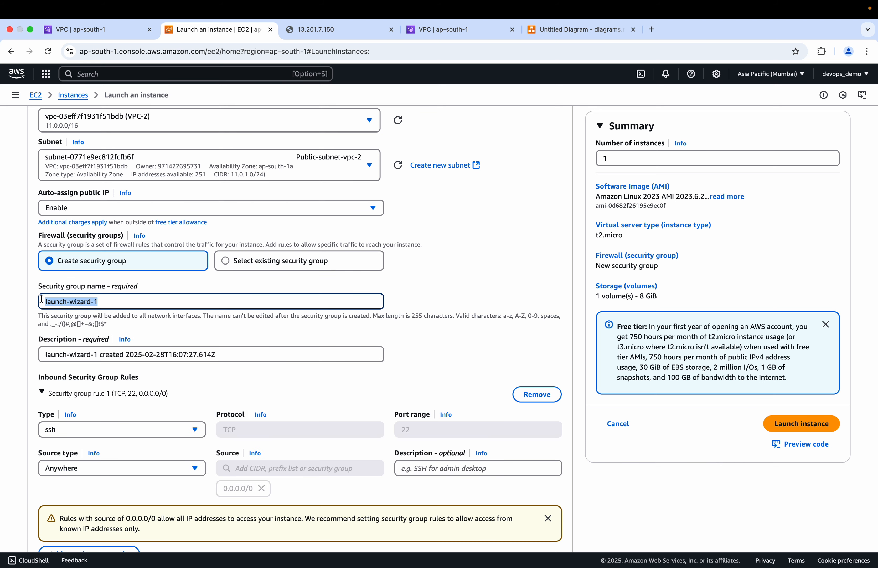
pyautogui.press('BackSpace')
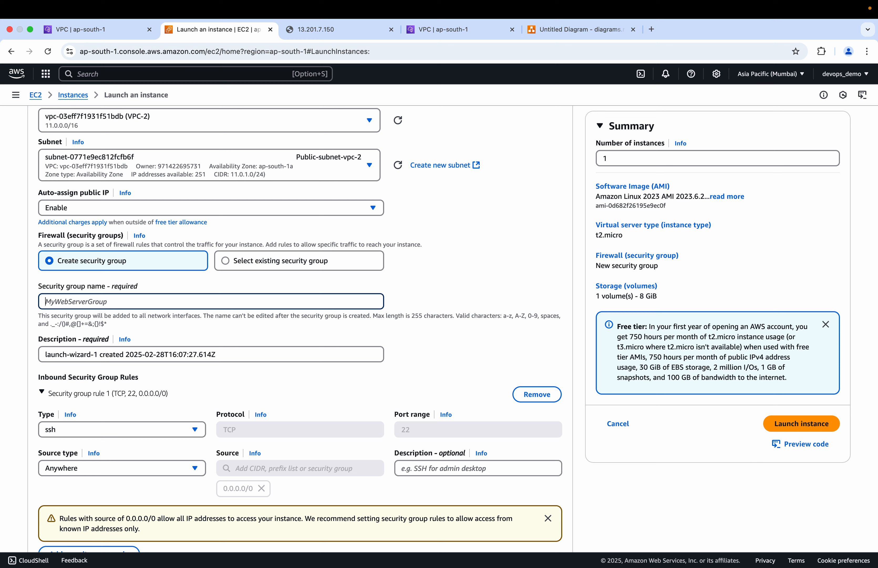
pyautogui.write('pubic-sg-ec2-vpc-2')
# Replace the security group's description with a copy of its name, pubic-sg-ec2-vpc-2
pyautogui.click(115, 354)
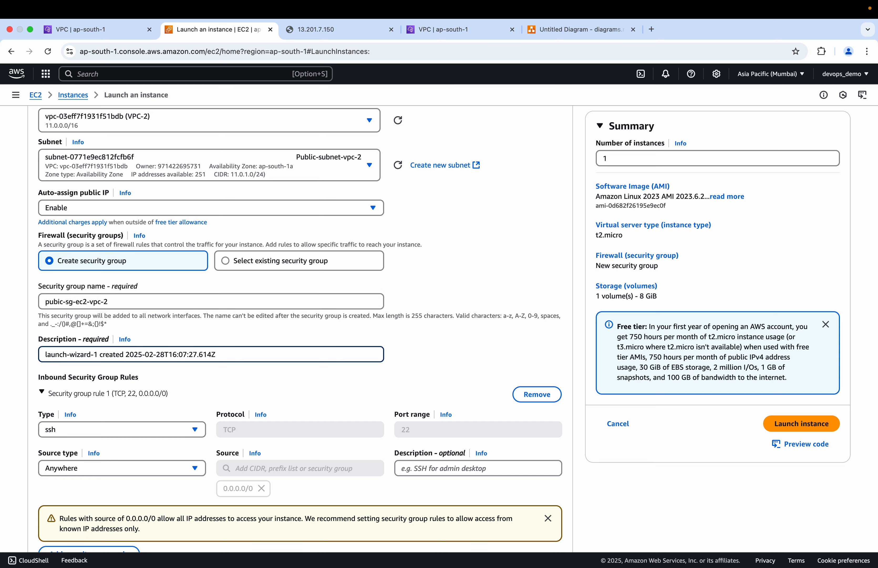
pyautogui.press('super+a')
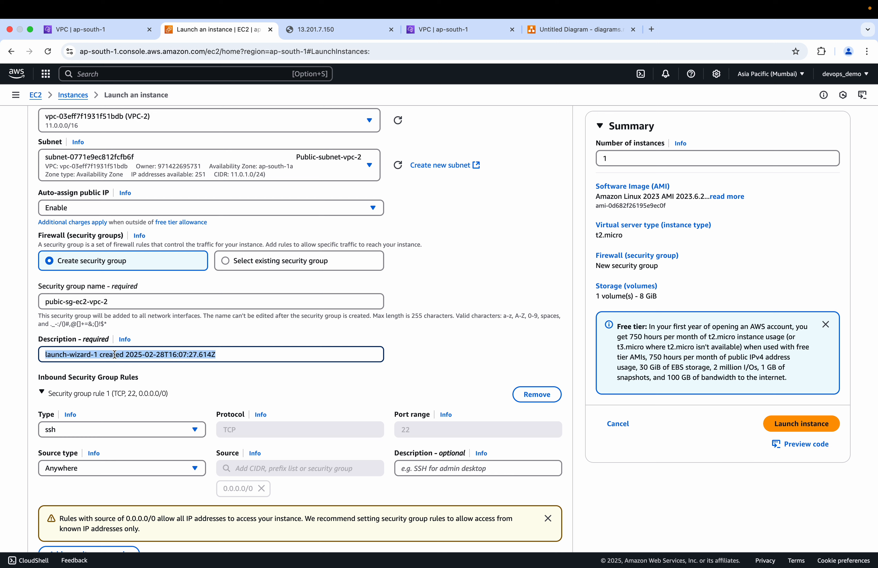
pyautogui.press('BackSpace')
pyautogui.click(77, 302)
pyautogui.press('super+a')
pyautogui.press('super+c')
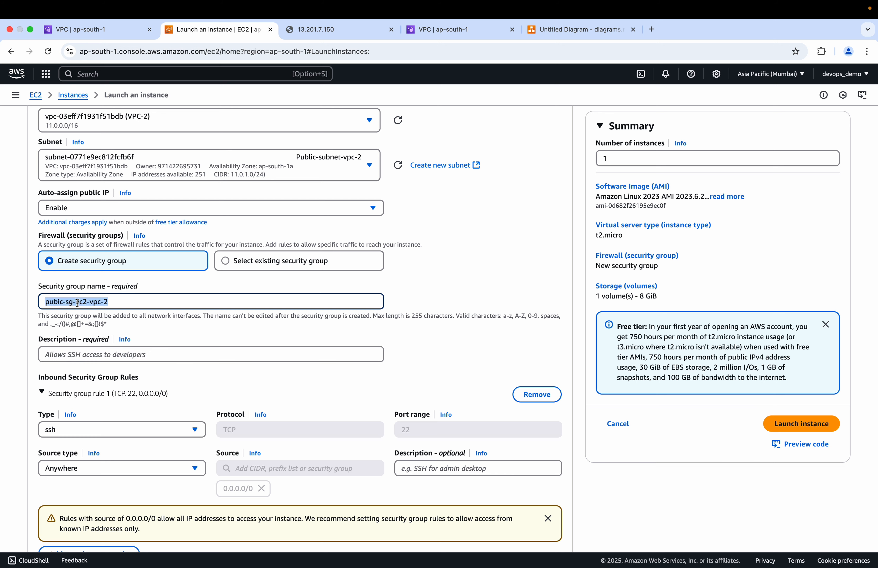
pyautogui.click(68, 351)
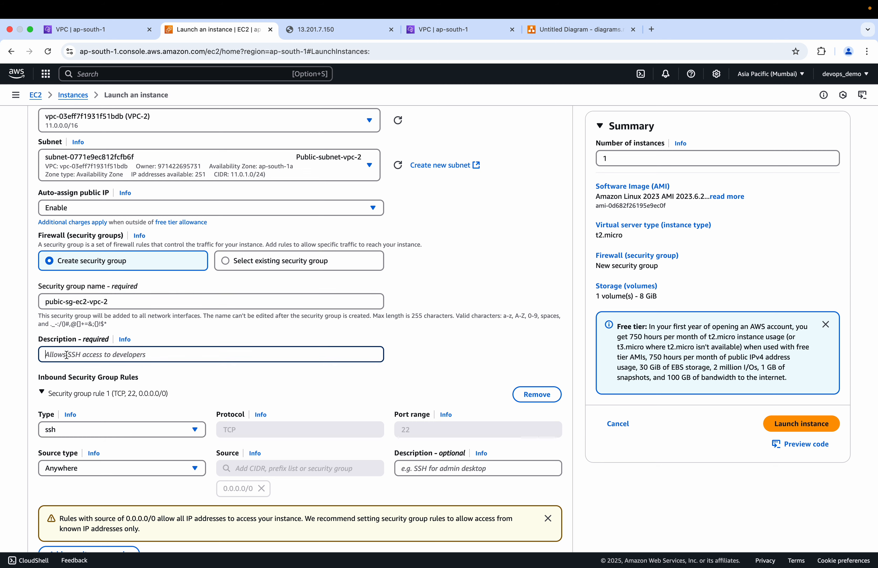
pyautogui.press('super+v')
# Add a second inbound security group rule of type Custom TCP and set its port range to 80
pyautogui.scroll(-4, 70, 339)
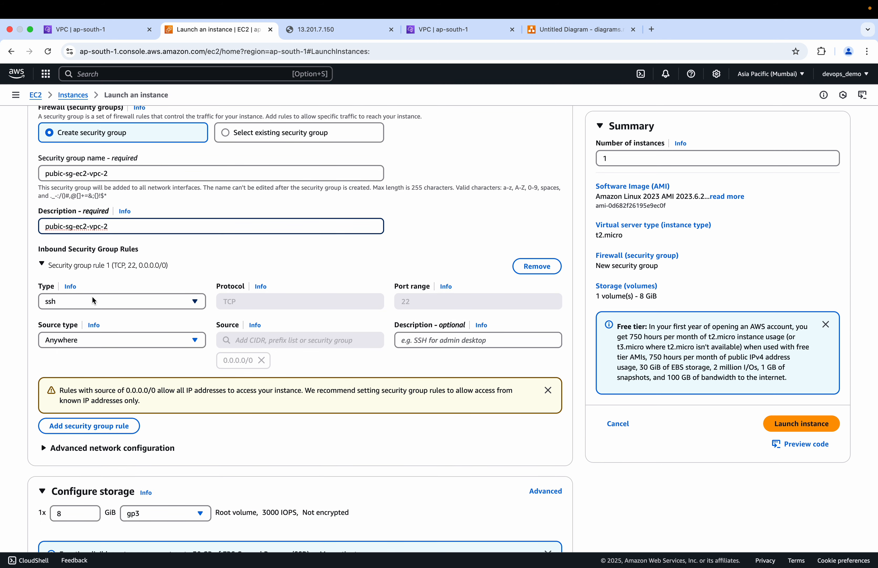
pyautogui.click(76, 428)
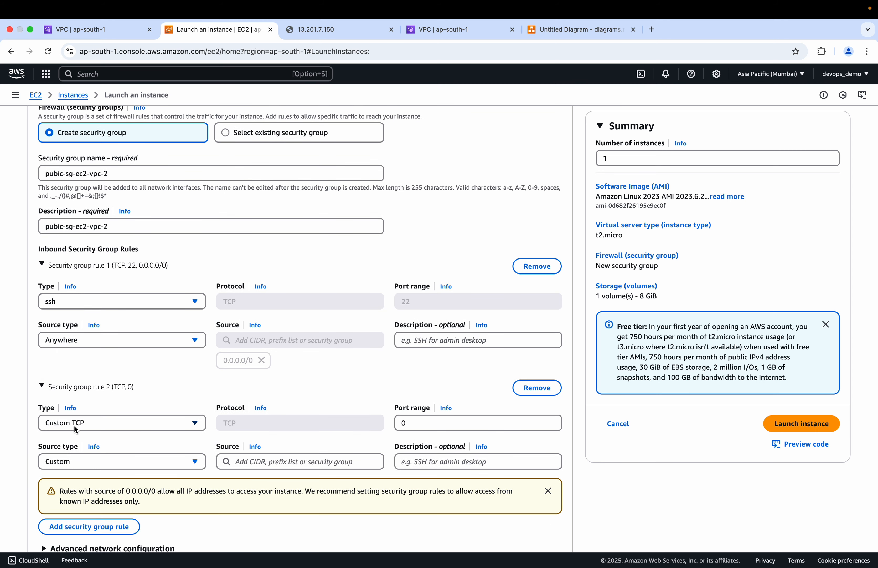
pyautogui.click(422, 420)
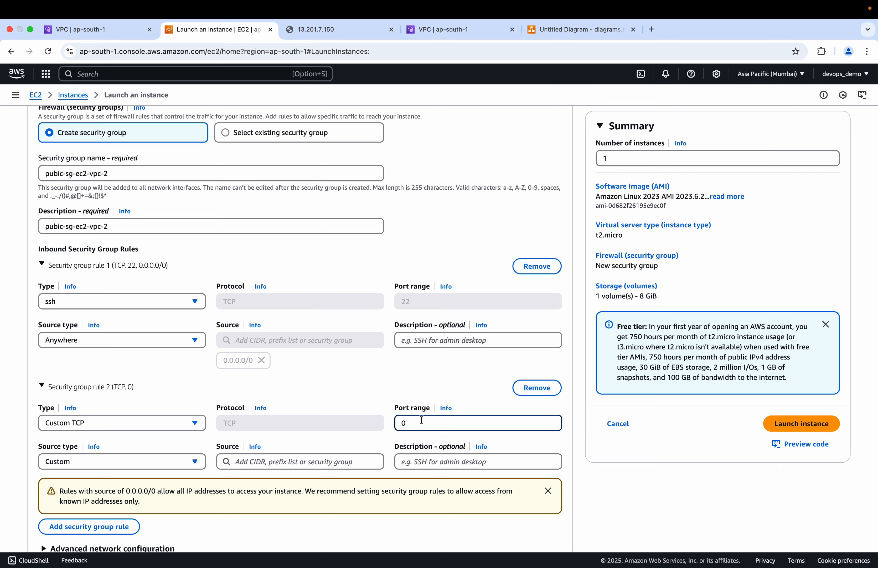
pyautogui.press('BackSpace')
pyautogui.write('80')
# Review the security group settings, expand the instance's advanced details and activate the empty user data field
pyautogui.scroll(-7, 421, 420)
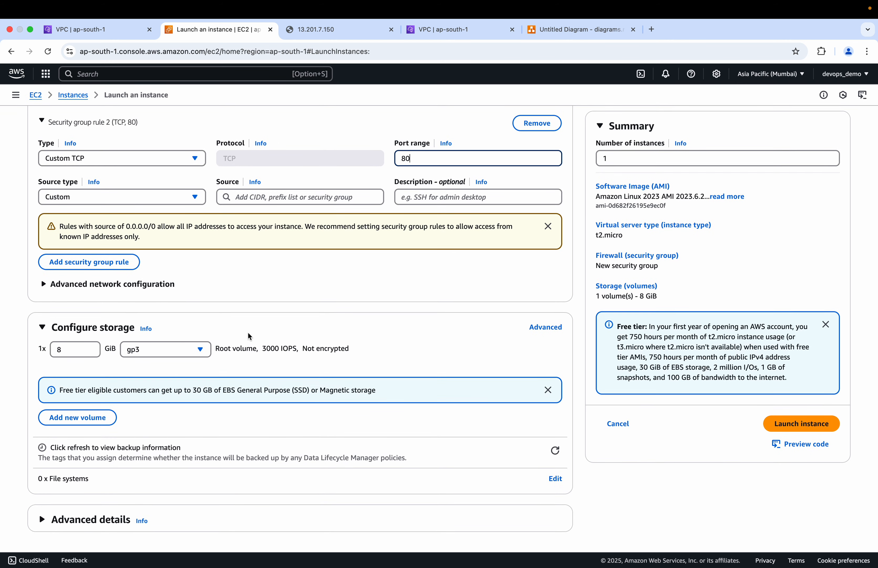
pyautogui.scroll(9, 249, 336)
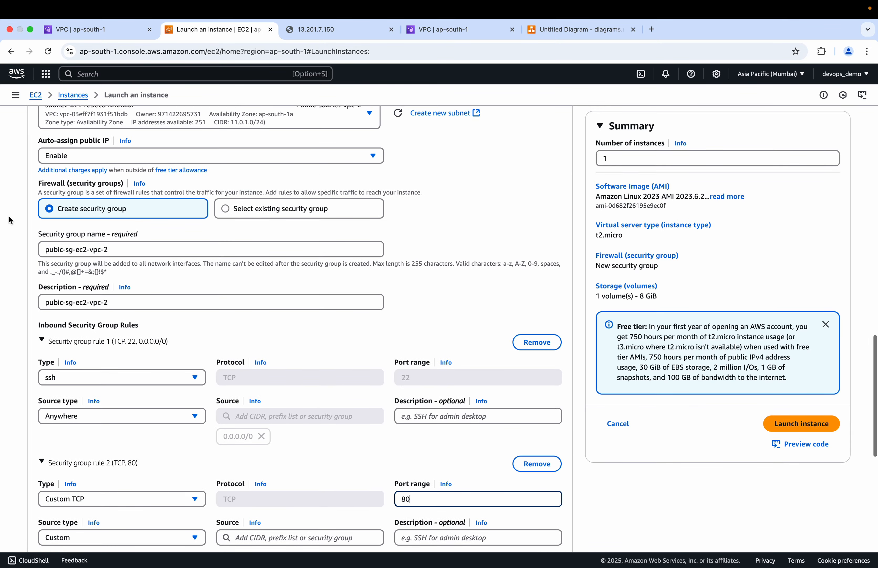
pyautogui.scroll(-9, 111, 367)
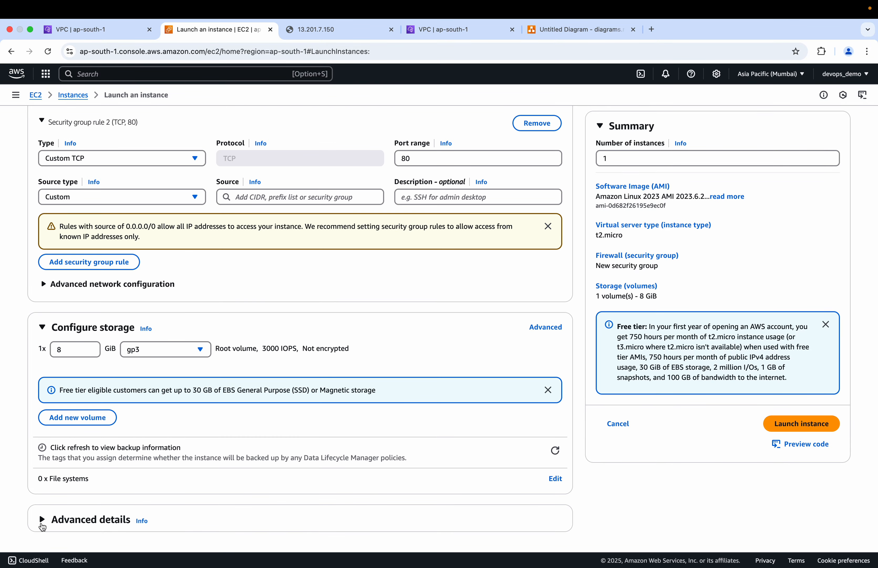
pyautogui.click(42, 519)
pyautogui.scroll(-20, 41, 517)
pyautogui.click(92, 415)
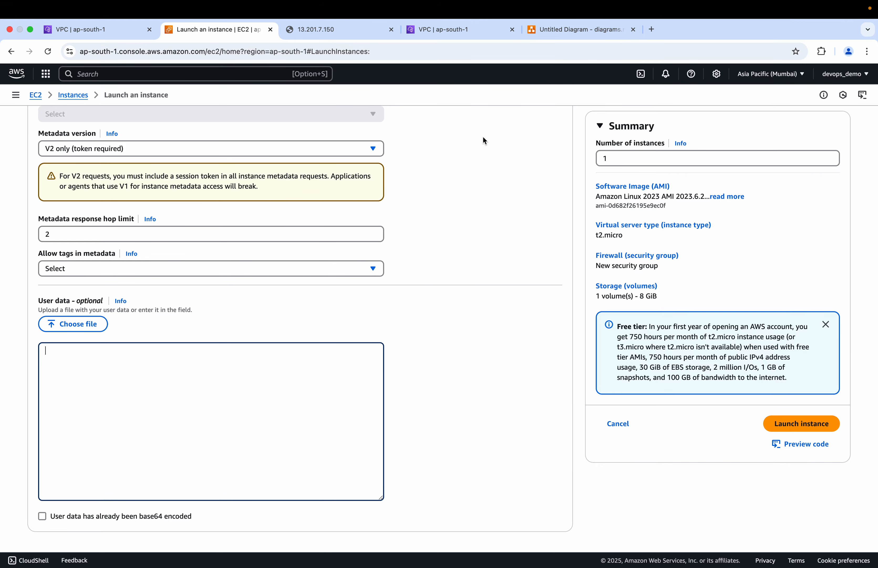
# Switch to PowerPoint and copy the Apache setup script on slide 38, from #!/bin/bash through the echo line
pyautogui.press('super+Tab')
pyautogui.press('super+Tab')
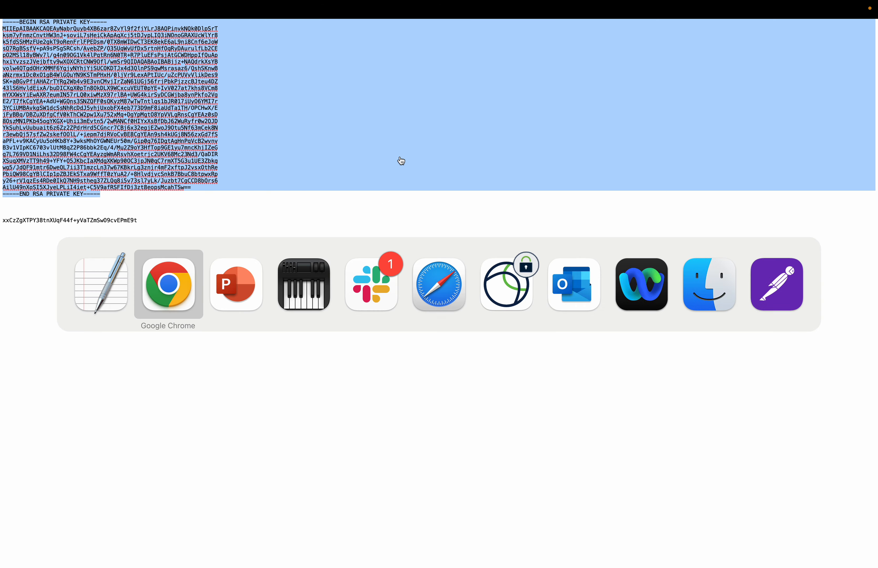
pyautogui.press('super+Tab')
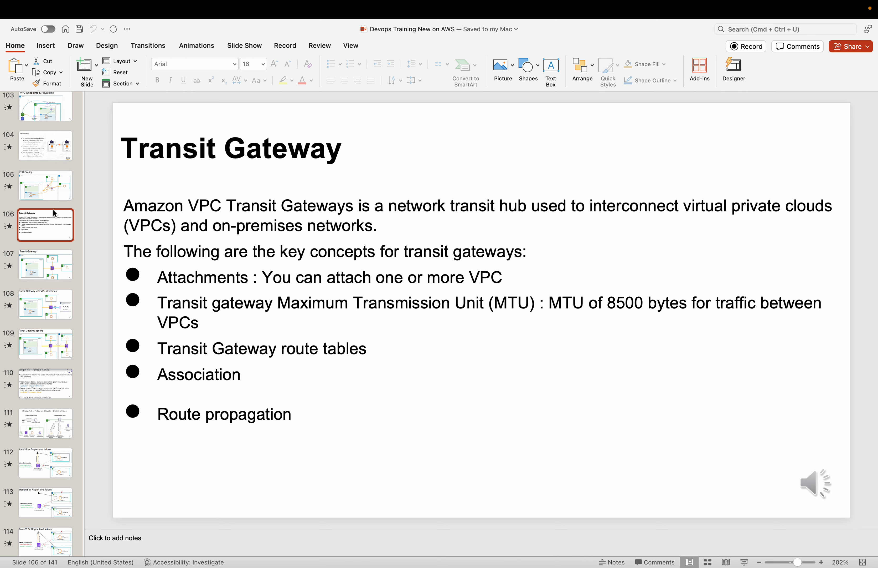
pyautogui.scroll(20, 54, 213)
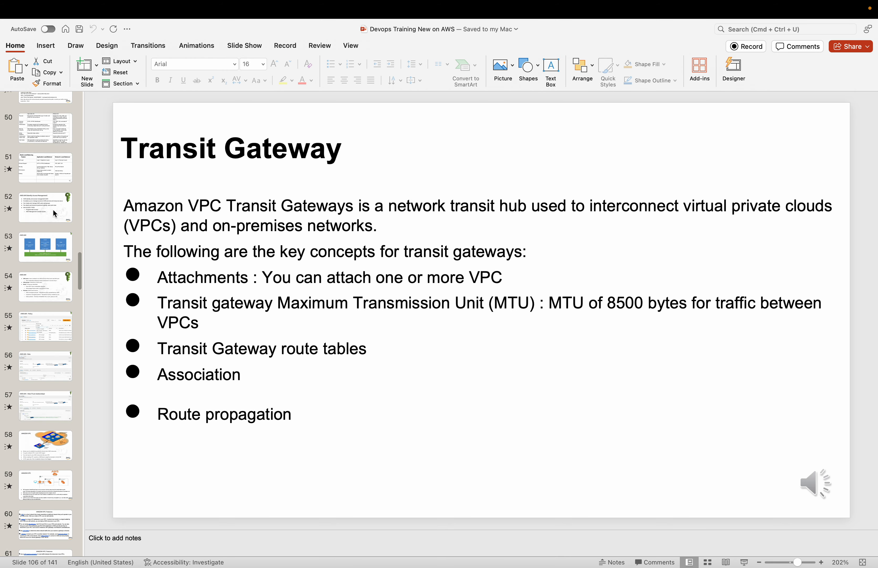
pyautogui.scroll(15, 54, 213)
pyautogui.click(38, 204)
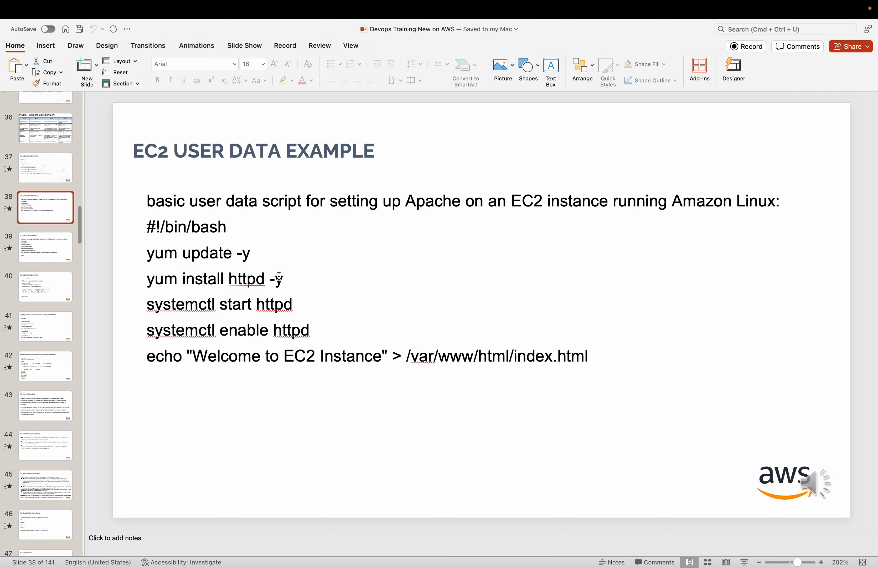
pyautogui.moveTo(590, 355); pyautogui.dragTo(147, 233)
pyautogui.press('super+c')
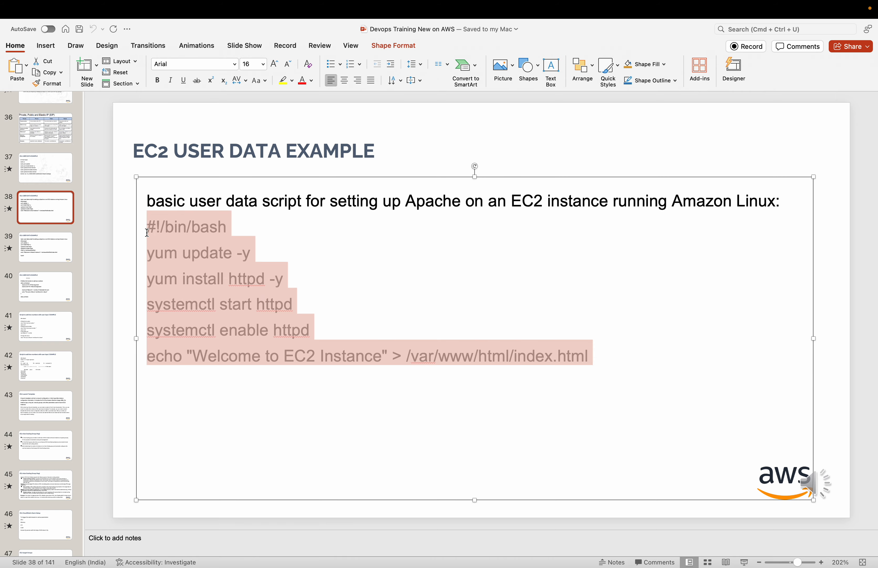
# Return to the instance launch form in Chrome and paste the copied Apache script as user data
pyautogui.press('super+Tab')
pyautogui.press('super+Tab')
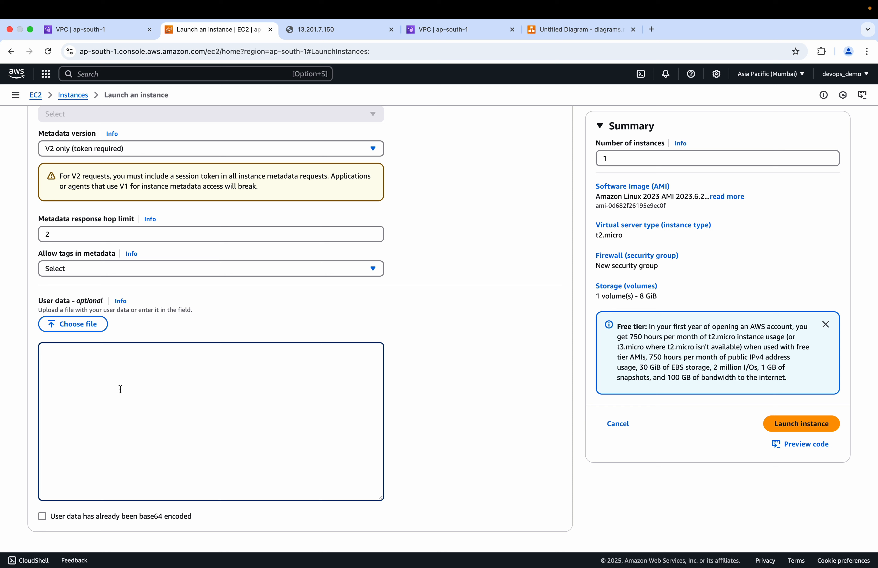
pyautogui.press('super+v')
# Change the welcome message in the user data script's echo line to "Welcome to VPC 2 PUBLIC EC2 Instance"
pyautogui.click(104, 402)
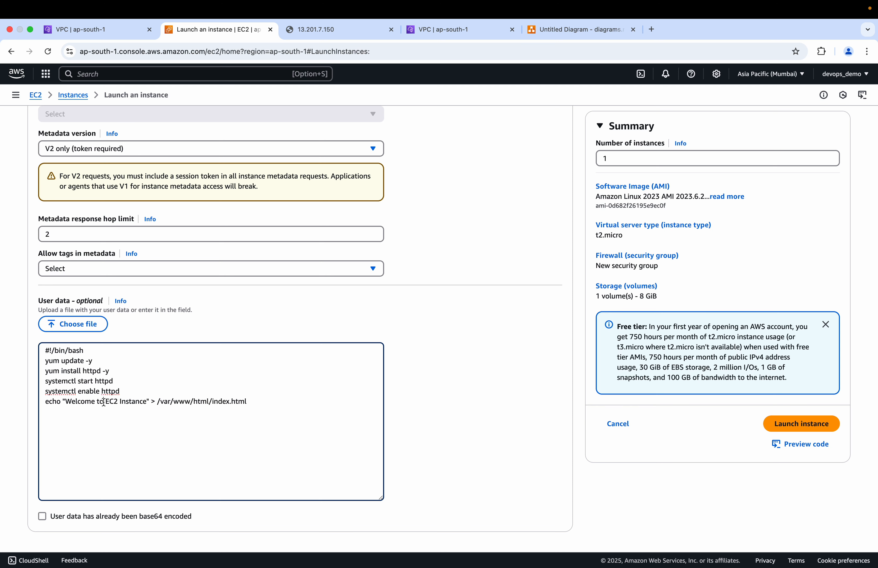
pyautogui.write('VPC')
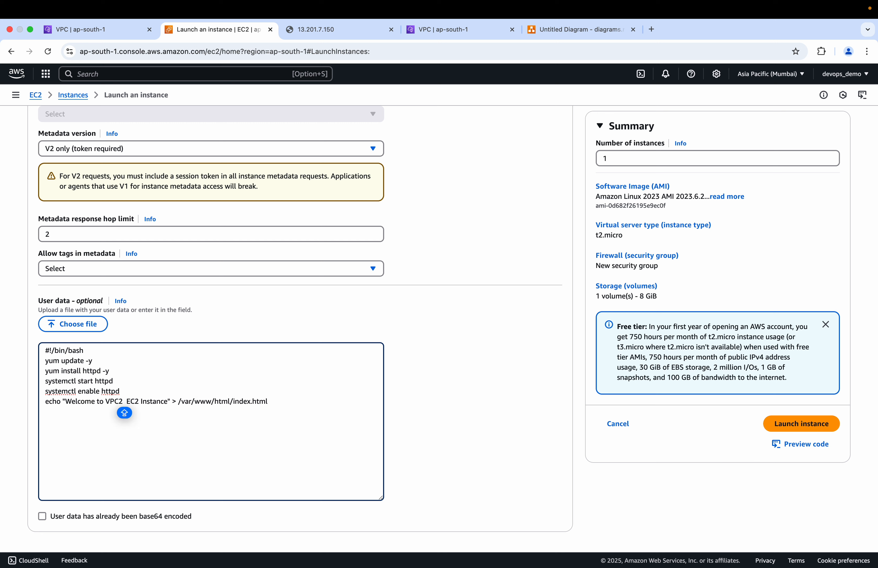
pyautogui.write(' 2 PUB')
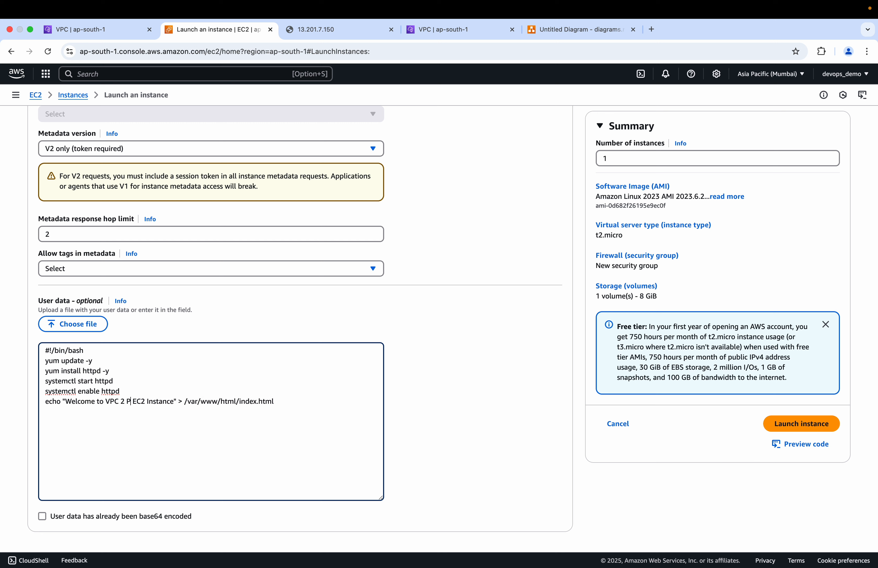
pyautogui.write('LIC')
pyautogui.press('Tab')
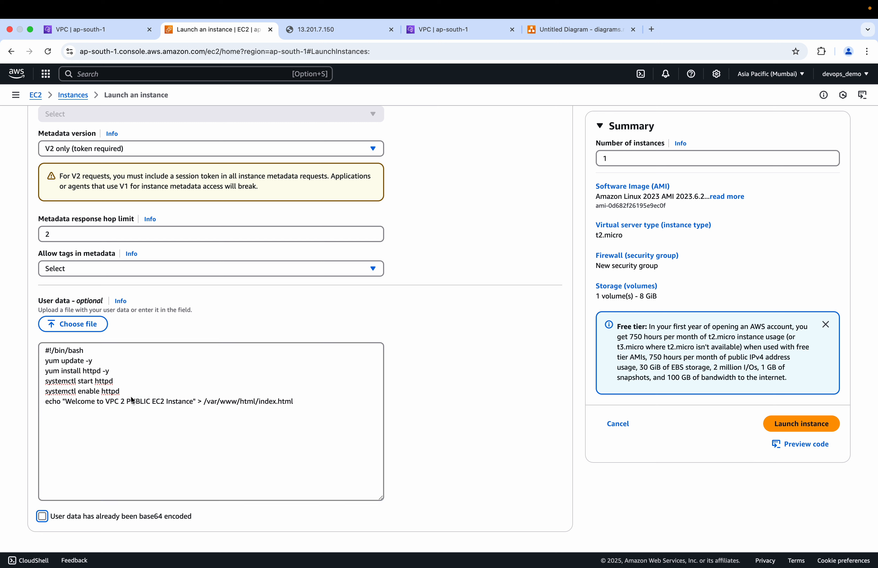
pyautogui.scroll(10, 277, 338)
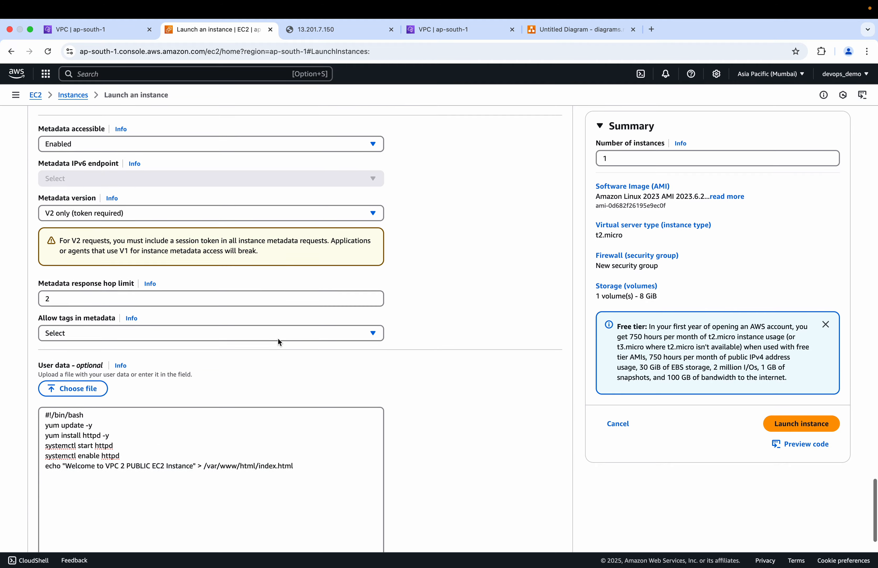
pyautogui.scroll(15, 181, 342)
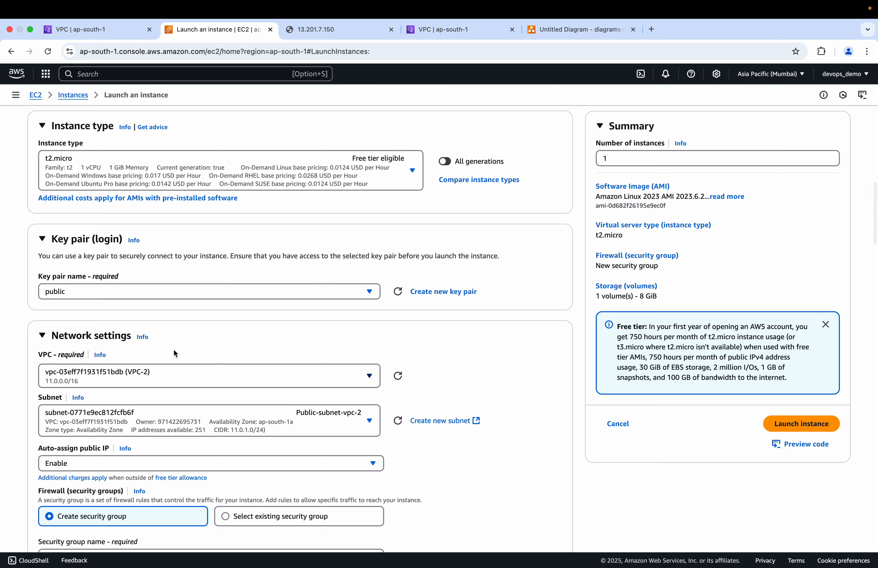
# Review the network and security group settings of the new instance and try to launch it
pyautogui.scroll(-10, 174, 347)
pyautogui.scroll(3, 175, 353)
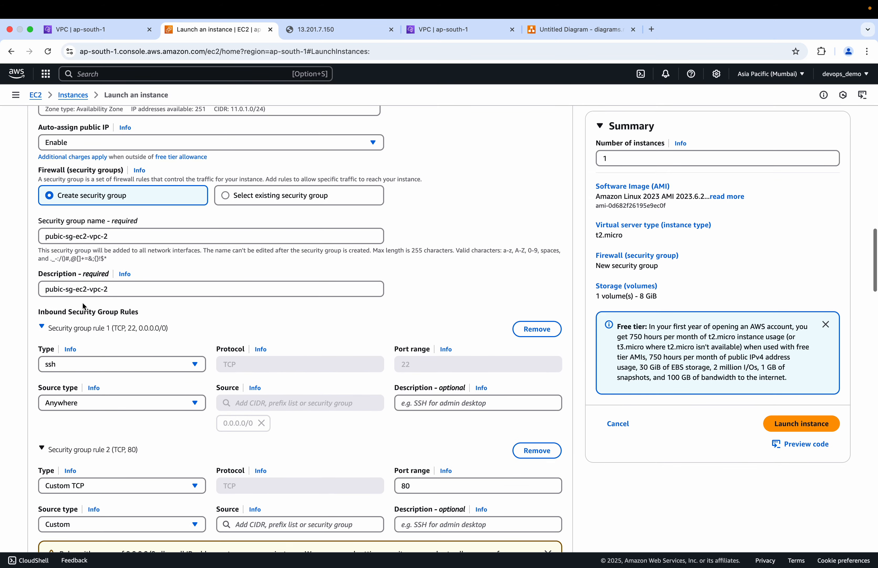
pyautogui.scroll(2, 751, 409)
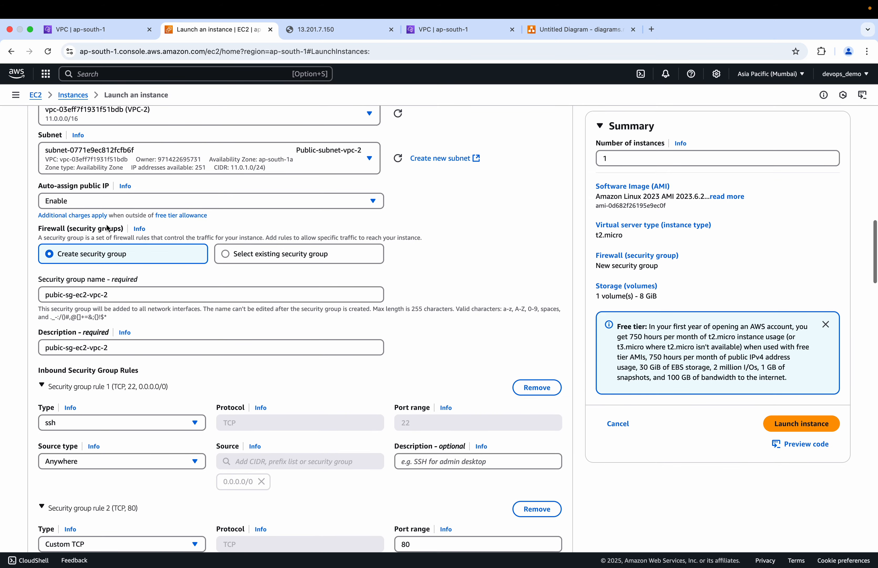
pyautogui.click(797, 420)
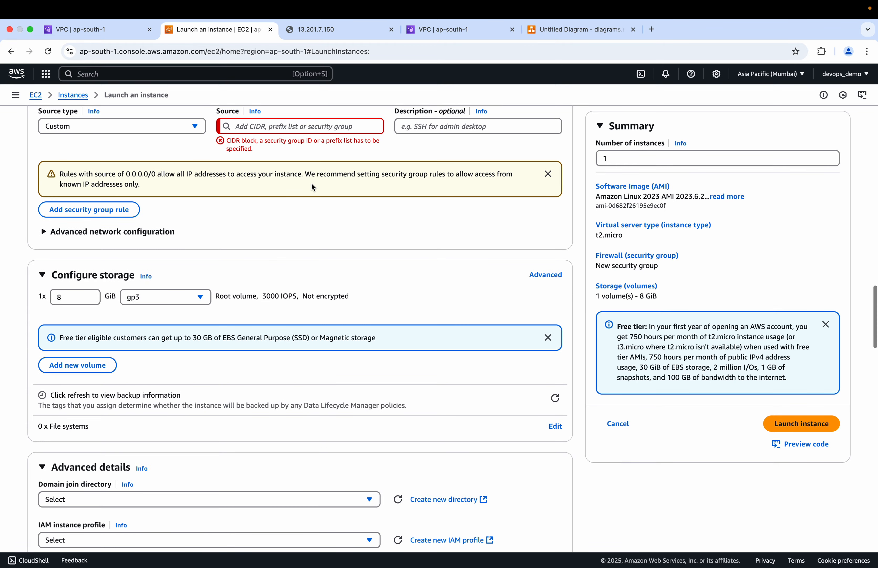
# Set the source of the port 80 security group rule to 0.0.0.0/0 and launch the instance
pyautogui.scroll(4, 314, 190)
pyautogui.click(248, 274)
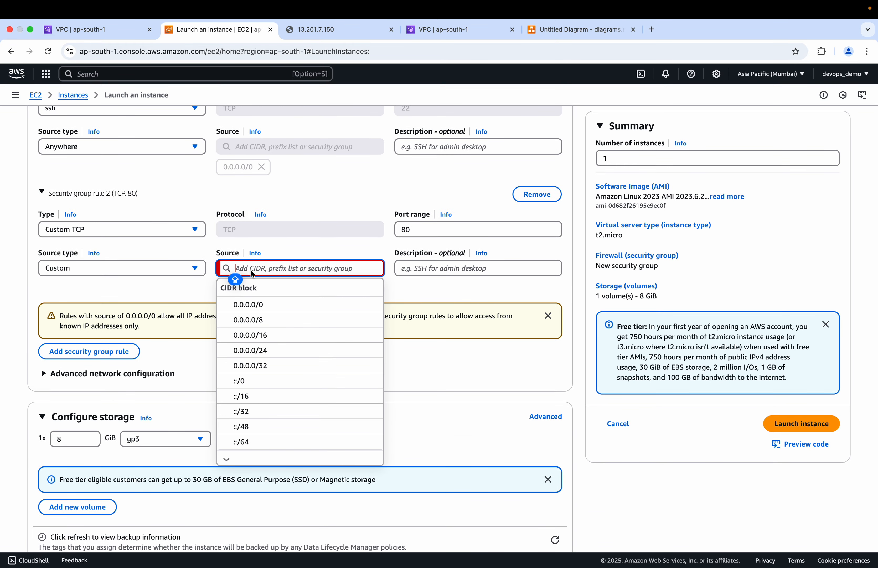
pyautogui.click(237, 303)
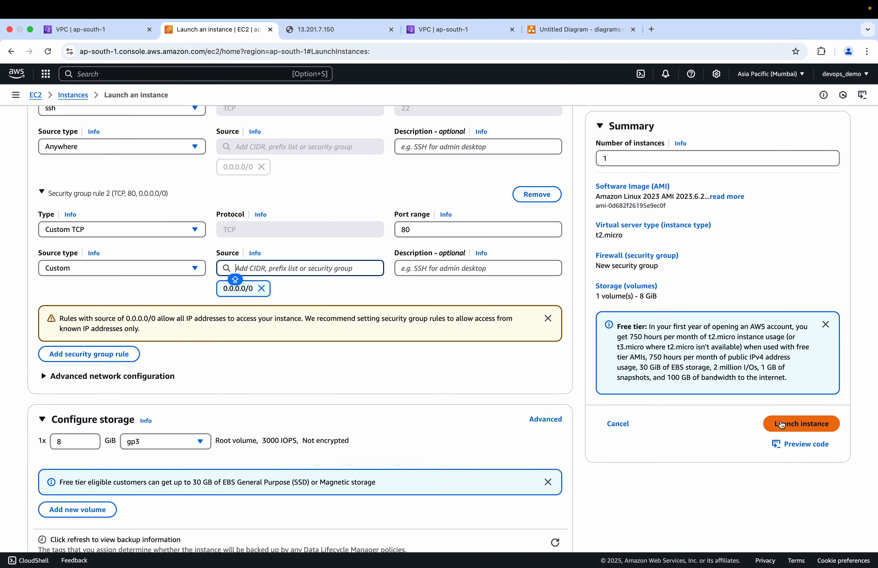
pyautogui.click(768, 422)
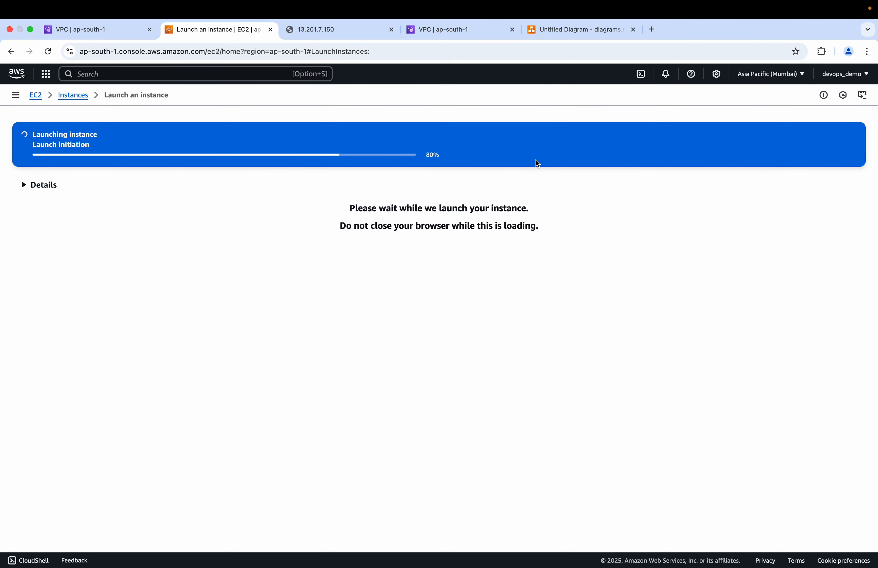
# Check the architecture diagram, then start creating a VPC in the VPC console with the VPC only option and name it VPC-3
pyautogui.click(568, 31)
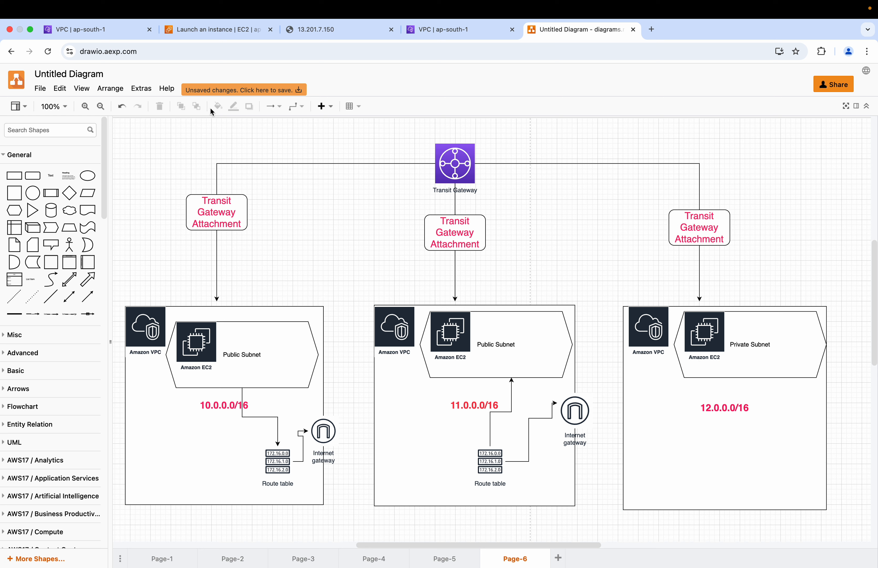
pyautogui.click(113, 29)
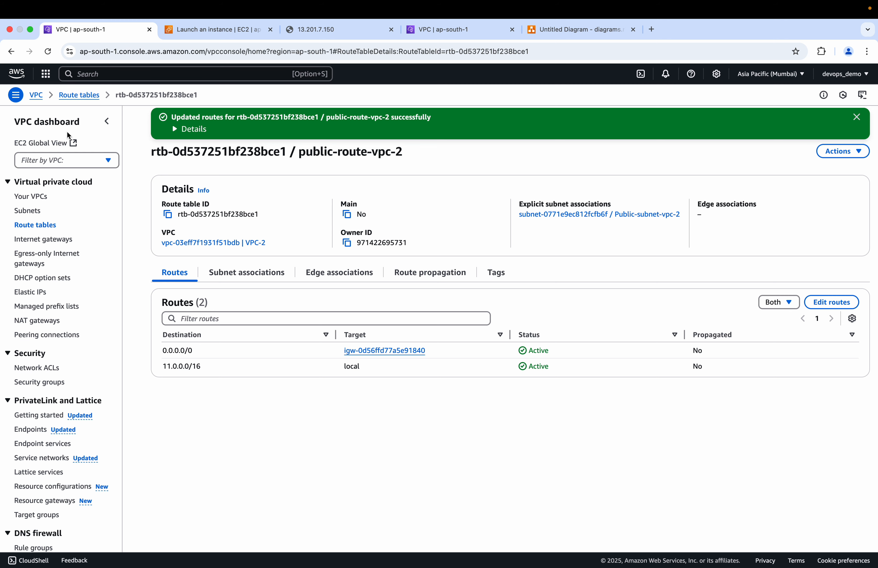
pyautogui.click(36, 95)
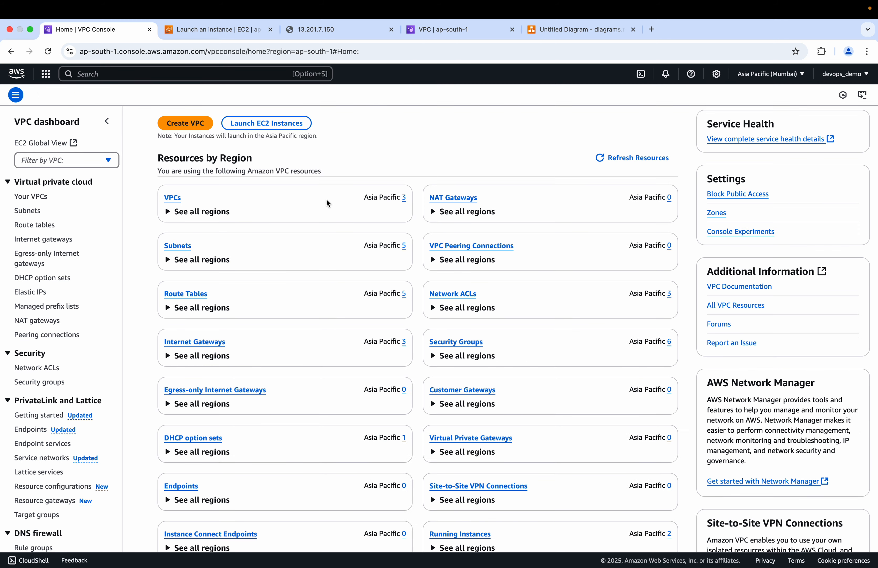
pyautogui.click(199, 124)
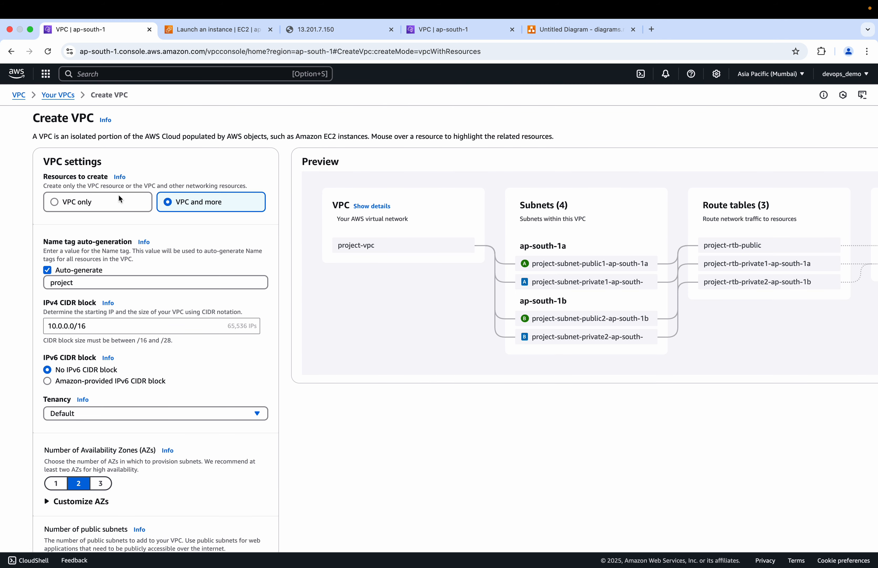
pyautogui.click(110, 203)
pyautogui.click(104, 248)
pyautogui.write('VP')
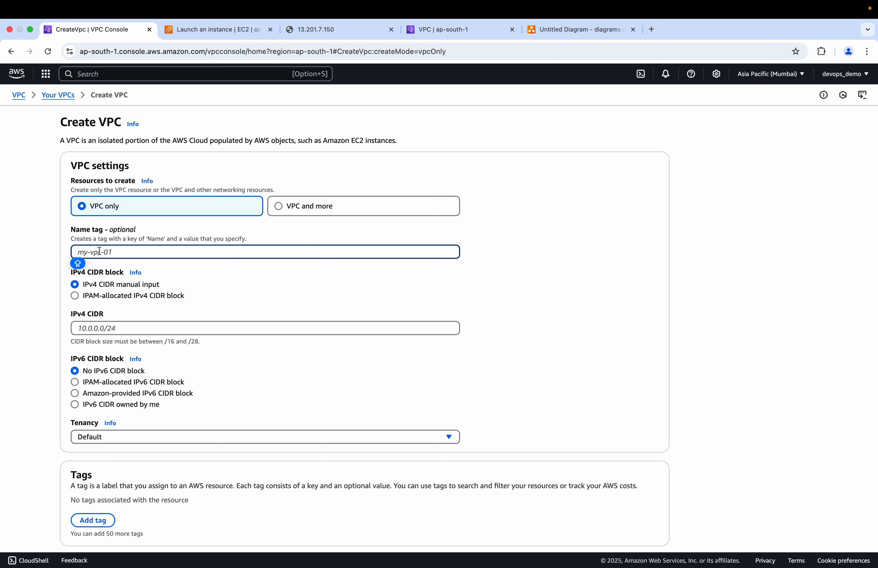
pyautogui.write('C-2')
pyautogui.press('BackSpace')
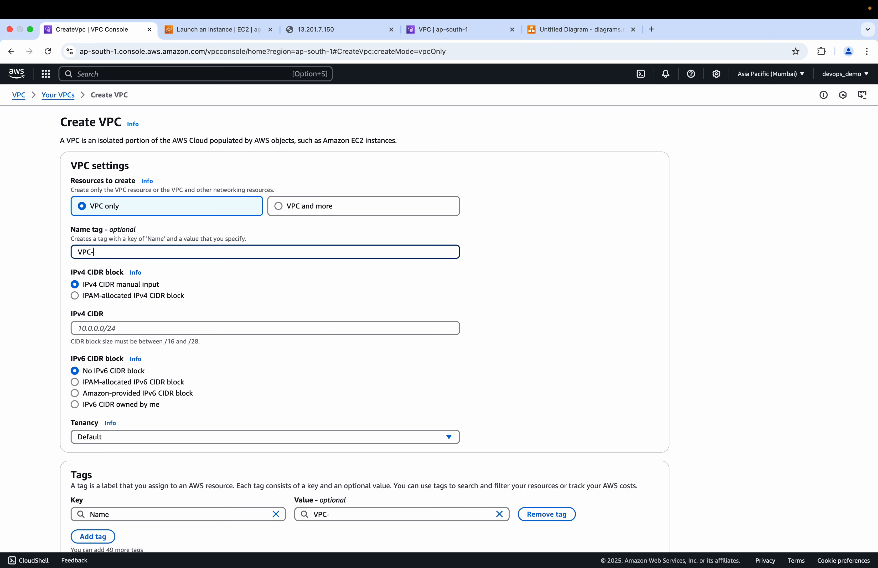
# Set the new VPC's IPv4 CIDR to 12.0.0.0/16 and create the VPC
pyautogui.click(111, 328)
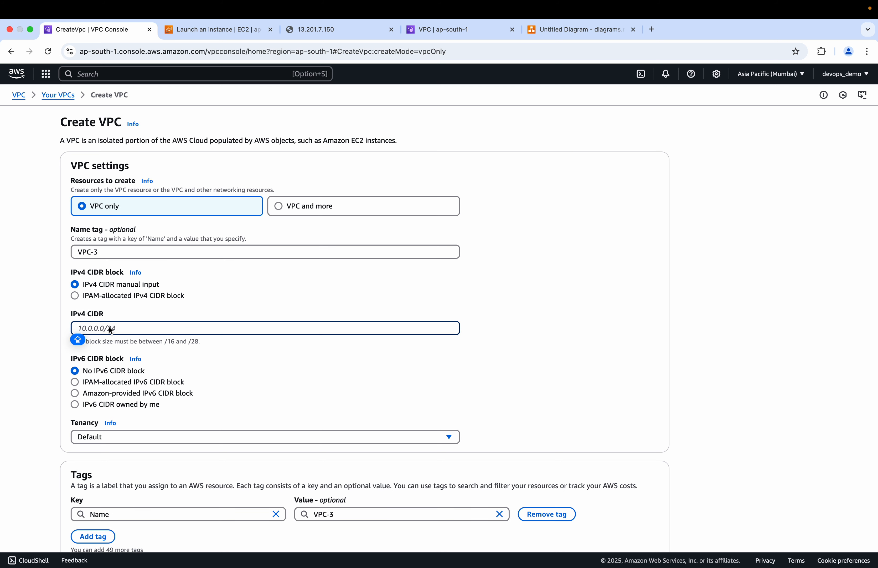
pyautogui.write('12.0.0.0/16')
pyautogui.scroll(-2, 142, 375)
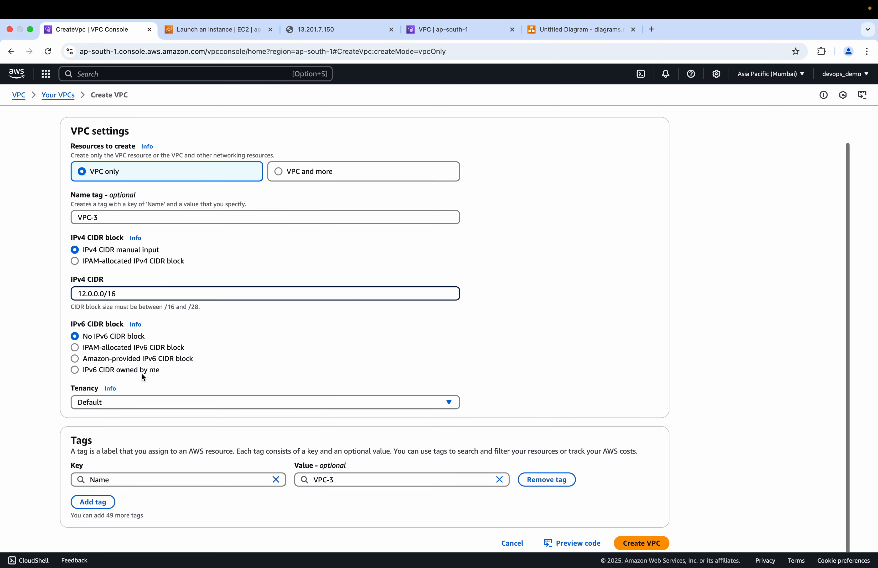
pyautogui.click(647, 541)
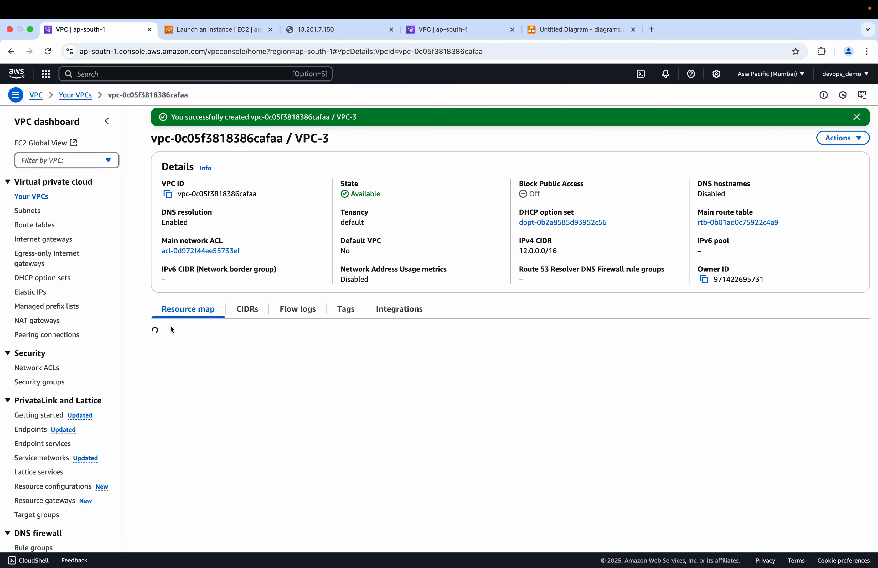
# Start a new subnet in VPC-3 and name it private-subnet-vpc-3
pyautogui.click(27, 211)
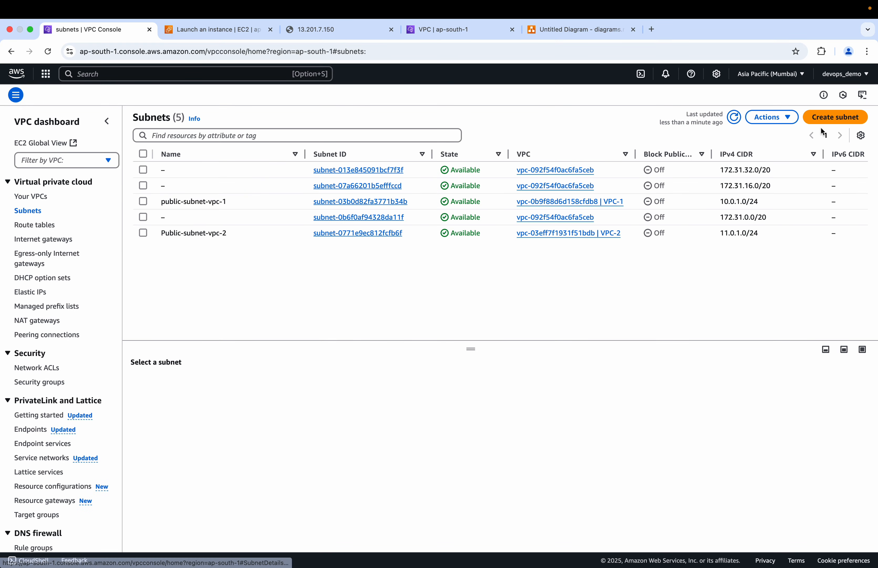
pyautogui.click(816, 117)
pyautogui.click(339, 187)
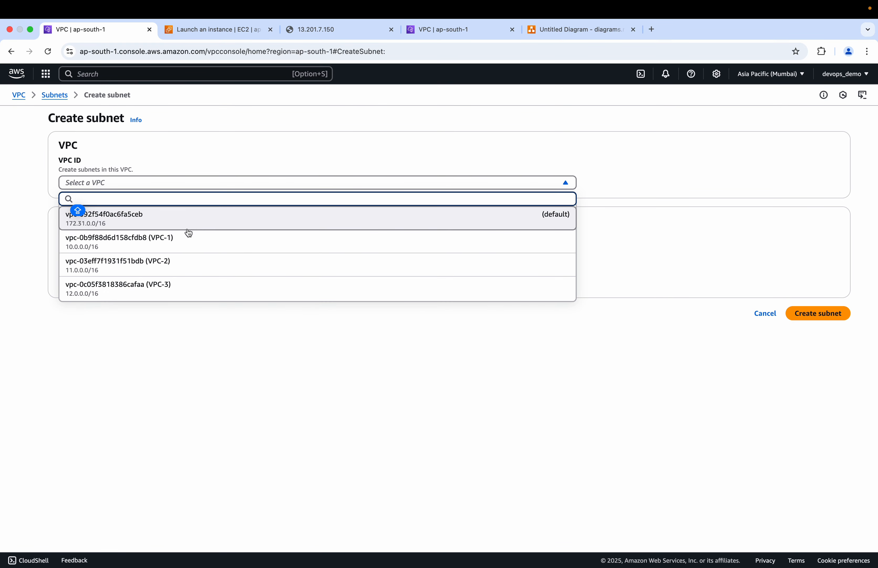
pyautogui.click(165, 287)
pyautogui.click(119, 369)
pyautogui.write('P')
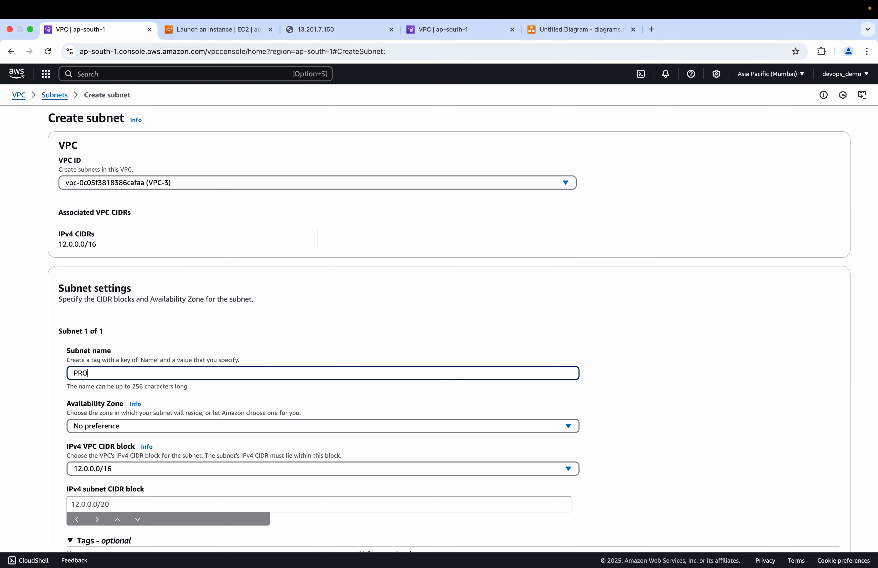
pyautogui.write('RO')
pyautogui.press('BackSpace')
pyautogui.press('BackSpace')
pyautogui.press('BackSpace')
pyautogui.write('p')
# Place the subnet in availability zone ap-south-1a with IPv4 CIDR block 12.0.1.0/24 and create it
pyautogui.scroll(-5, 172, 388)
pyautogui.click(147, 288)
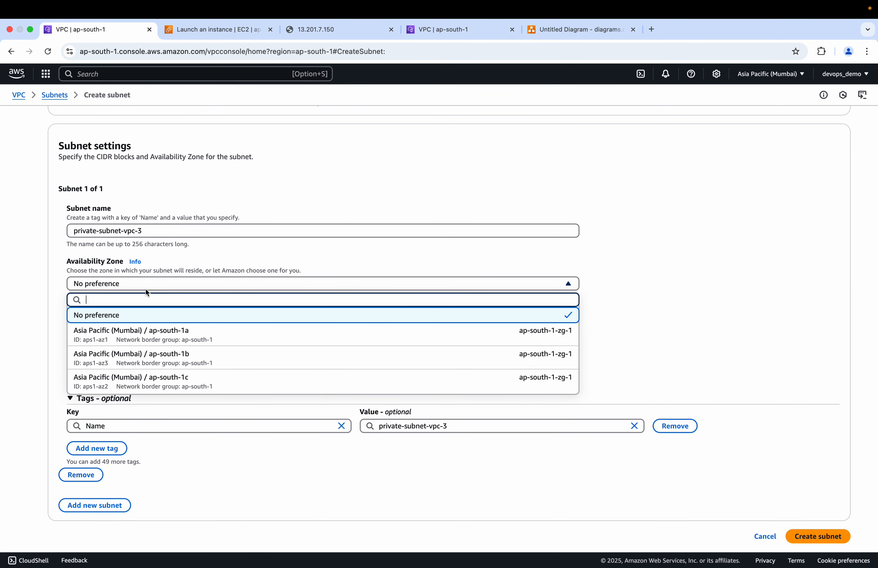
pyautogui.click(133, 341)
pyautogui.click(106, 363)
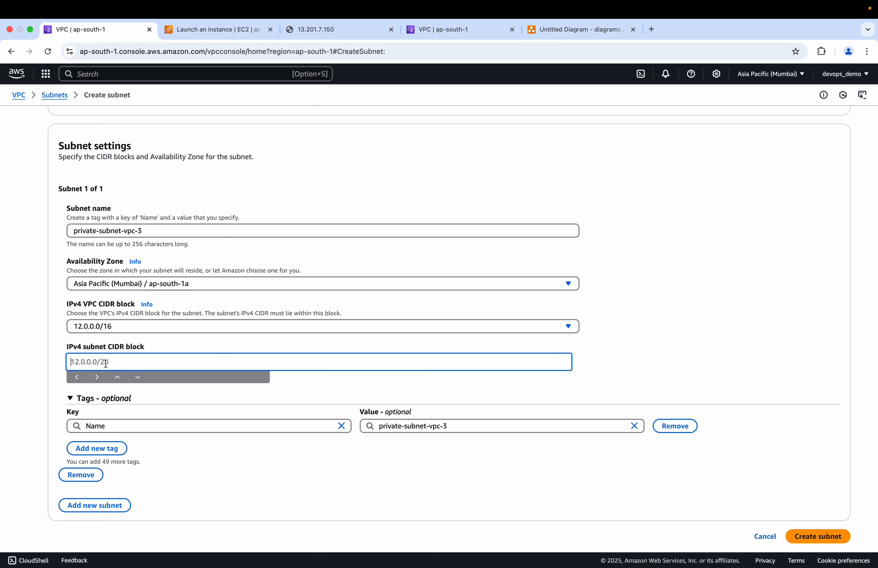
pyautogui.write('12.0.1.0/24')
pyautogui.scroll(-1, 447, 426)
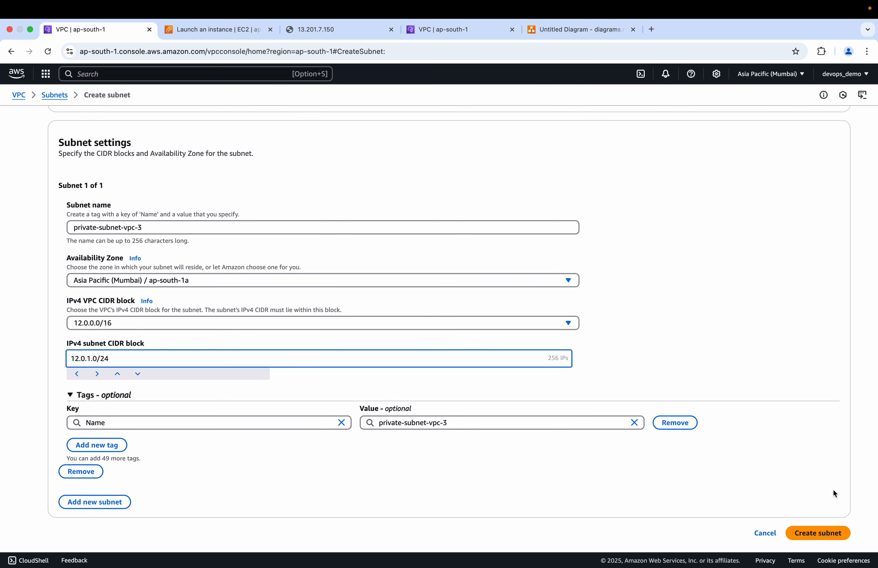
pyautogui.click(817, 533)
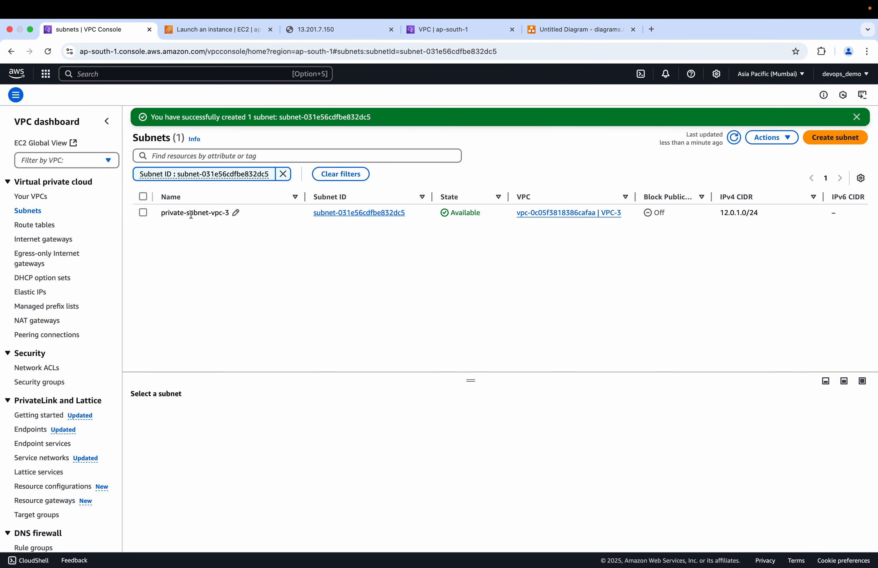
# Create a route table named private-route-vpc-3 in VPC-3
pyautogui.click(41, 226)
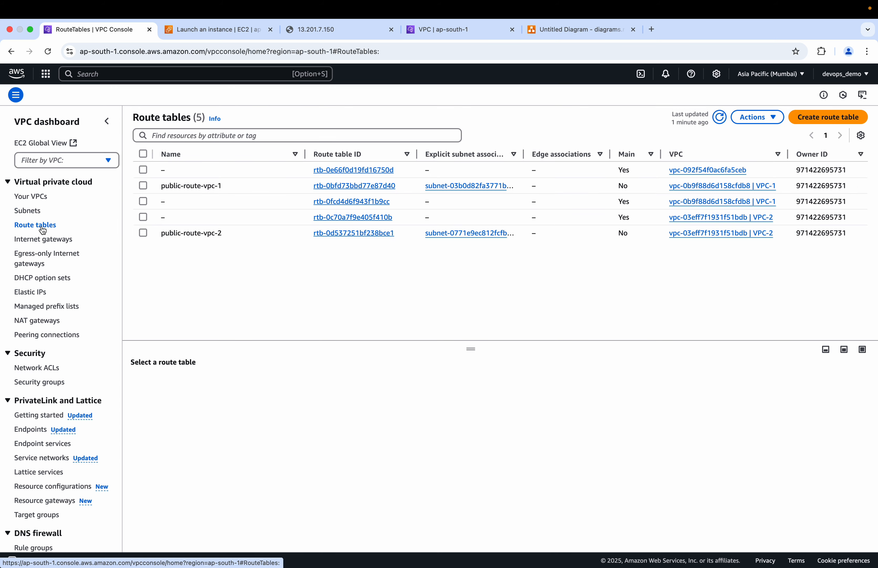
pyautogui.click(820, 117)
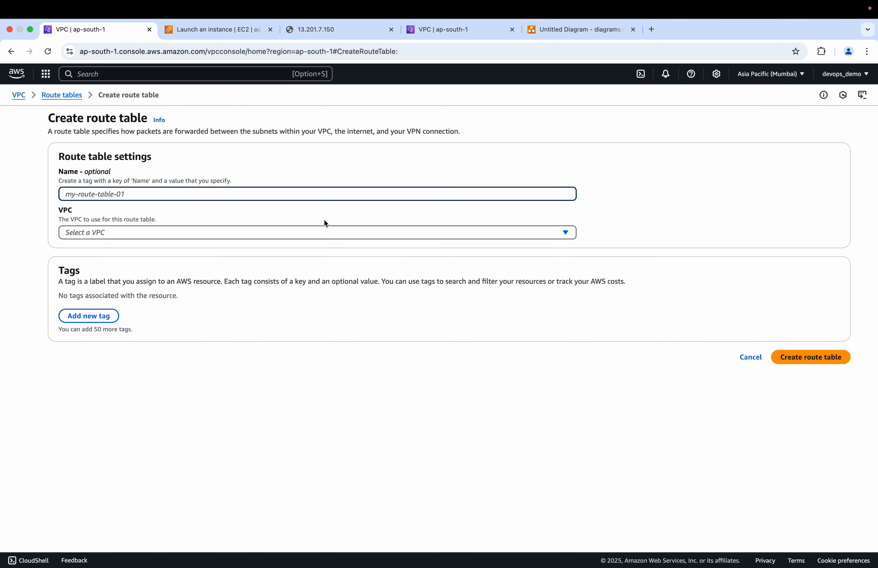
pyautogui.write('p')
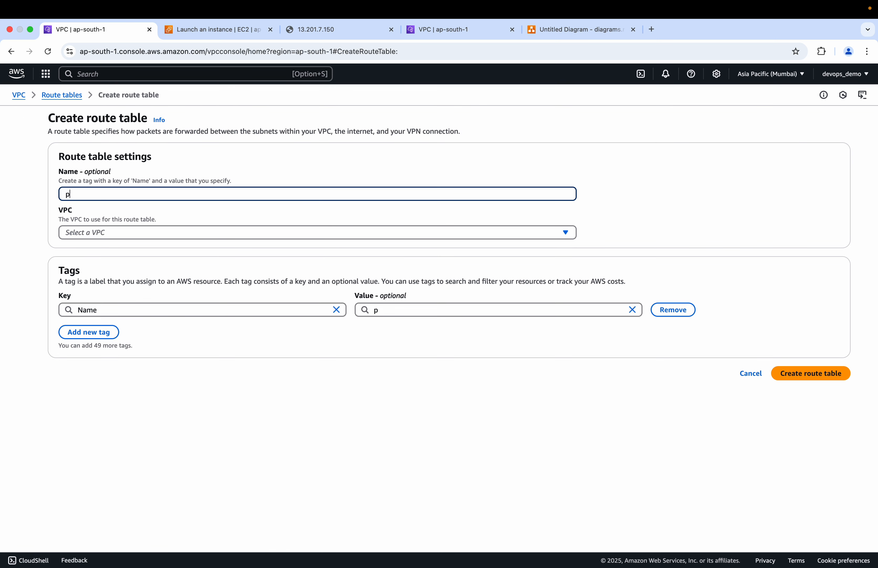
pyautogui.write('rivate-route-vpc-3')
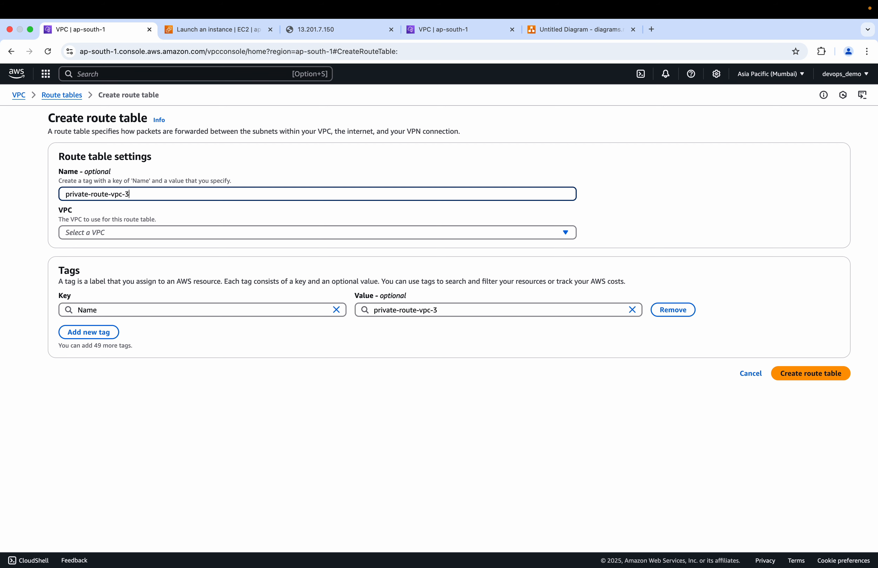
pyautogui.click(269, 237)
pyautogui.click(177, 313)
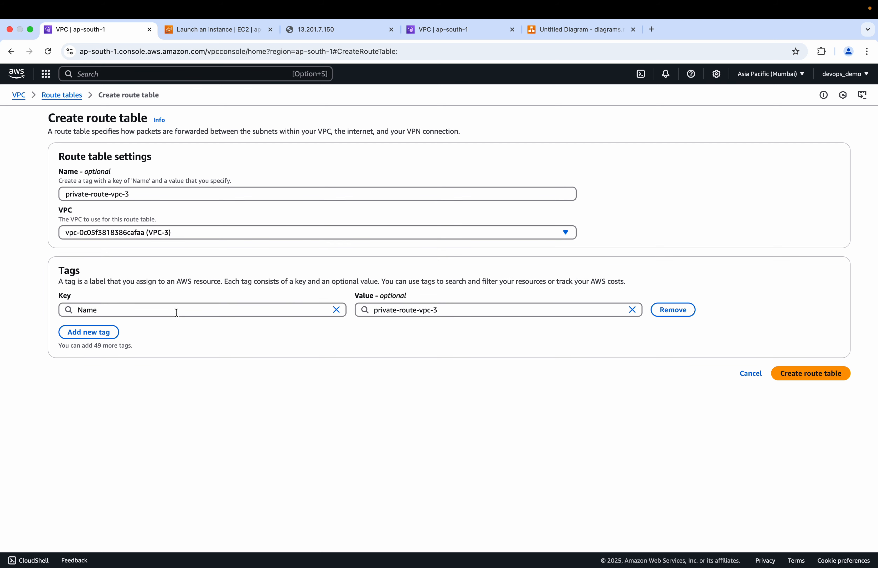
pyautogui.click(773, 373)
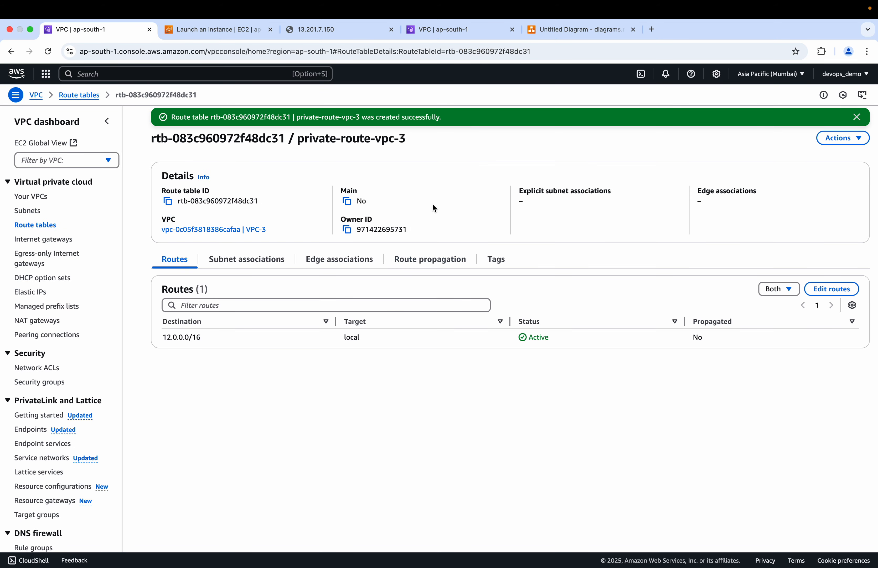
# Check the architecture diagram, associate private-subnet-vpc-3 with the private-route-vpc-3 route table and review the association
pyautogui.click(567, 30)
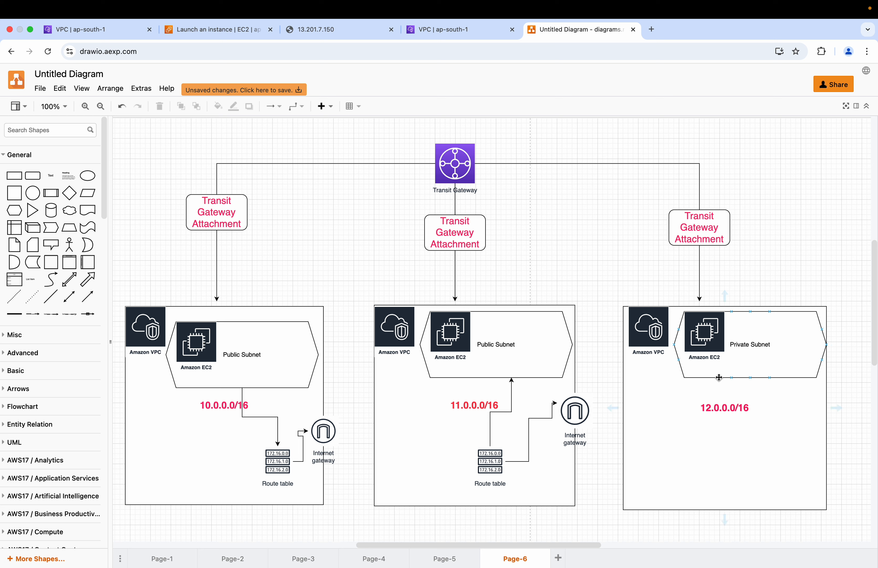
pyautogui.click(103, 28)
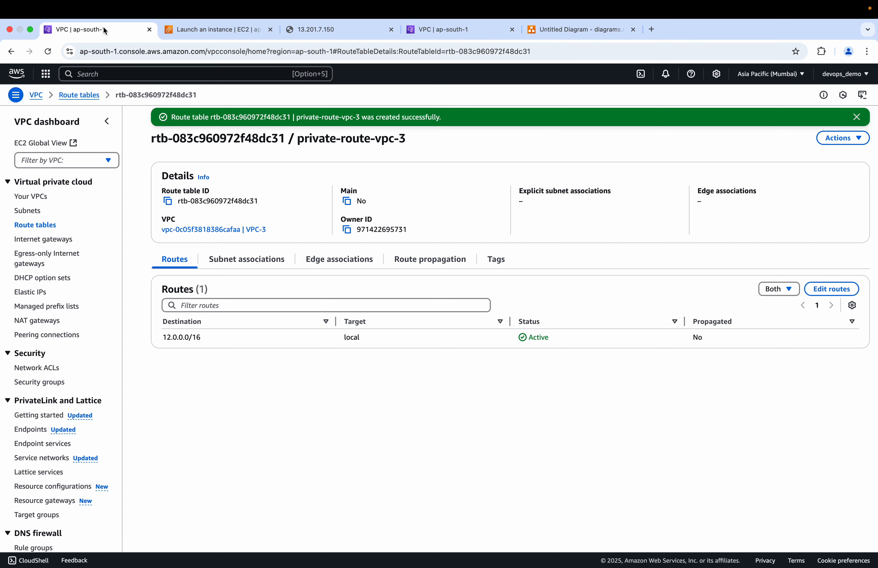
pyautogui.click(252, 263)
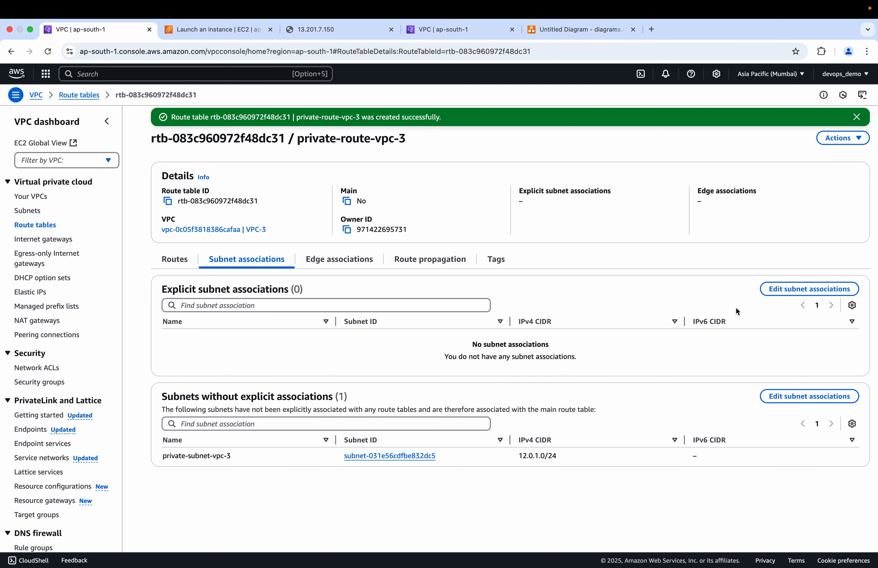
pyautogui.click(778, 293)
pyautogui.click(68, 203)
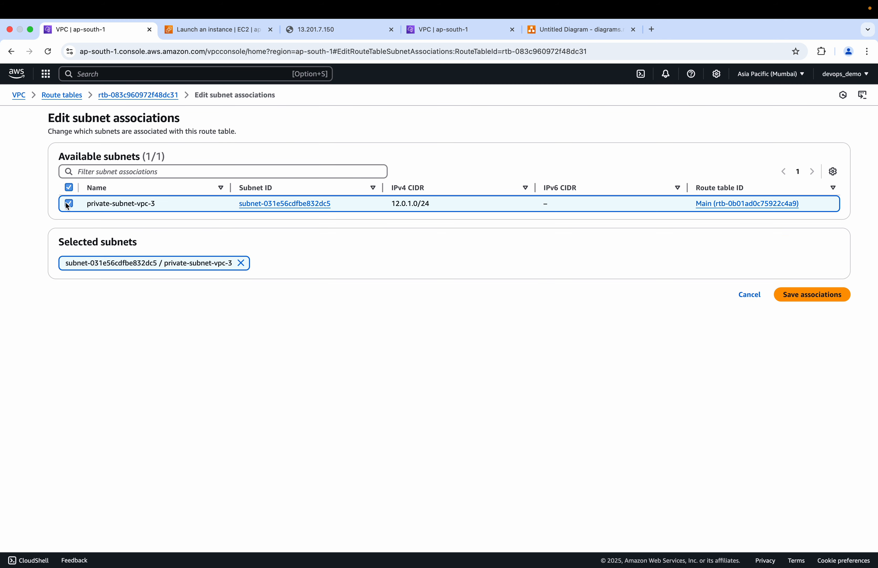
pyautogui.click(797, 295)
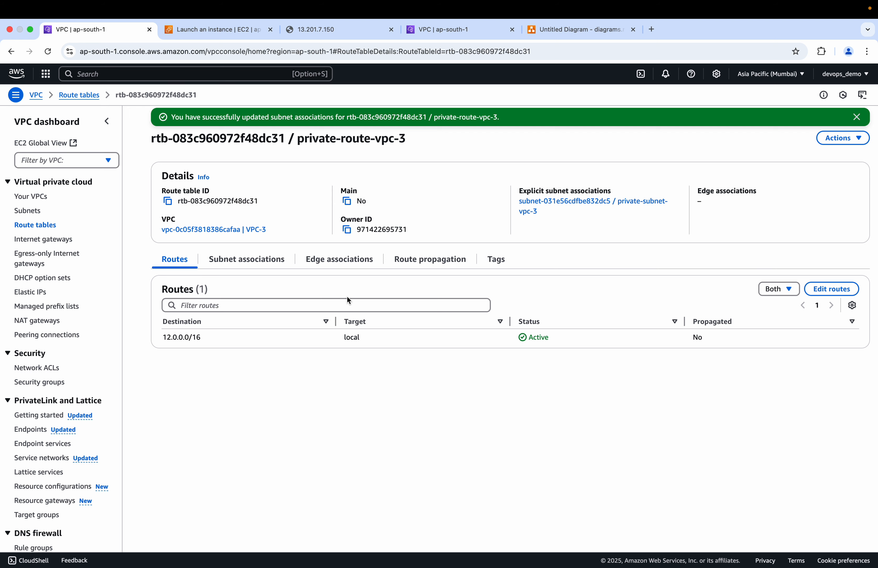
pyautogui.click(244, 261)
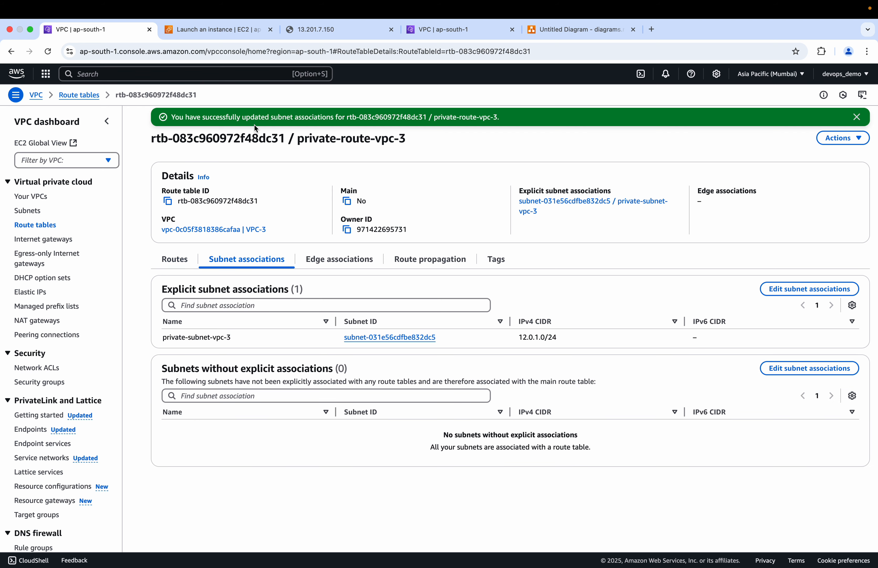
# Start launching a new EC2 instance and name it private-ec2-vpc-3
pyautogui.click(219, 31)
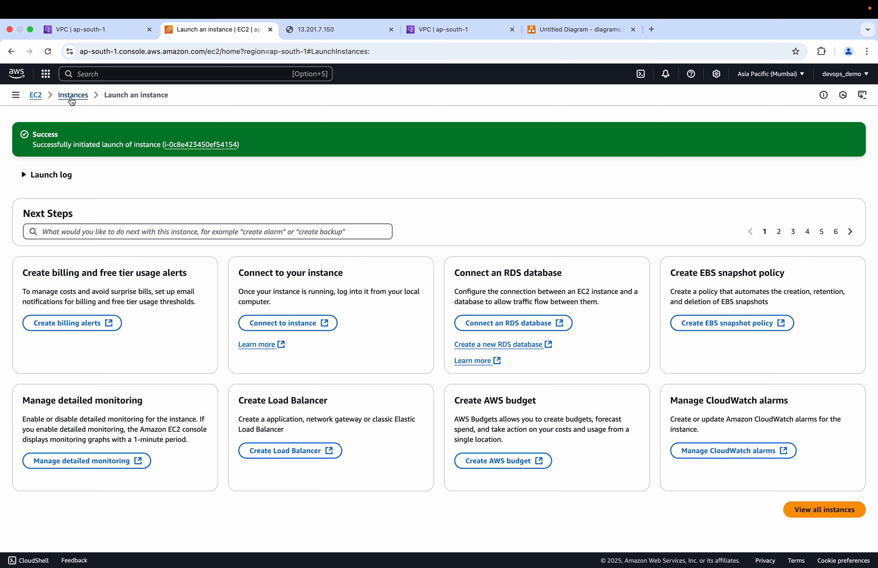
pyautogui.click(73, 96)
pyautogui.click(812, 118)
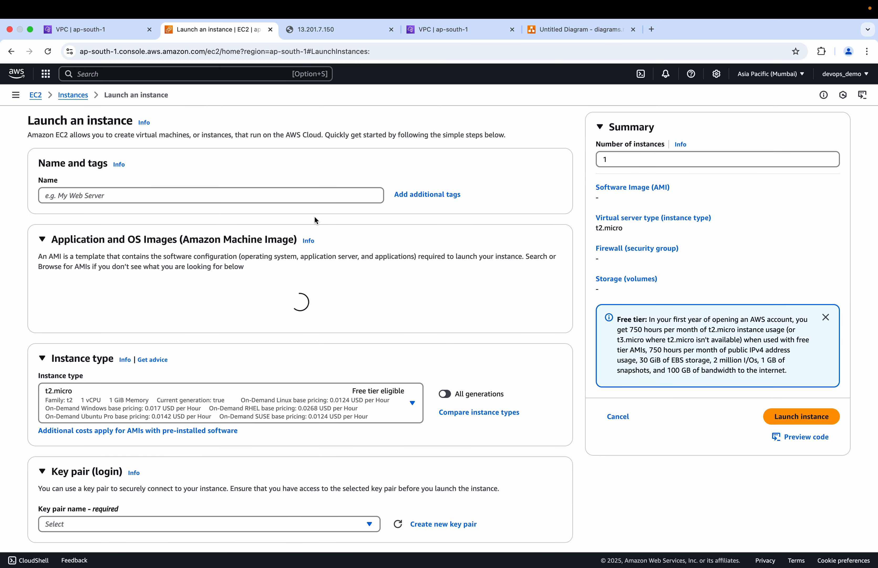
pyautogui.click(127, 196)
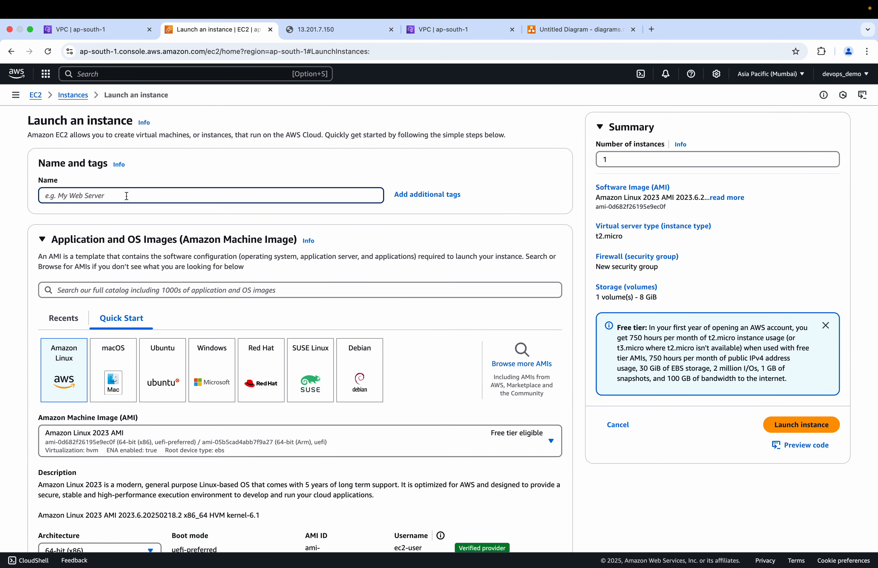
pyautogui.write('private-ec2-vpc-3')
# Select the existing key pair named public for the instance login
pyautogui.scroll(-10, 108, 270)
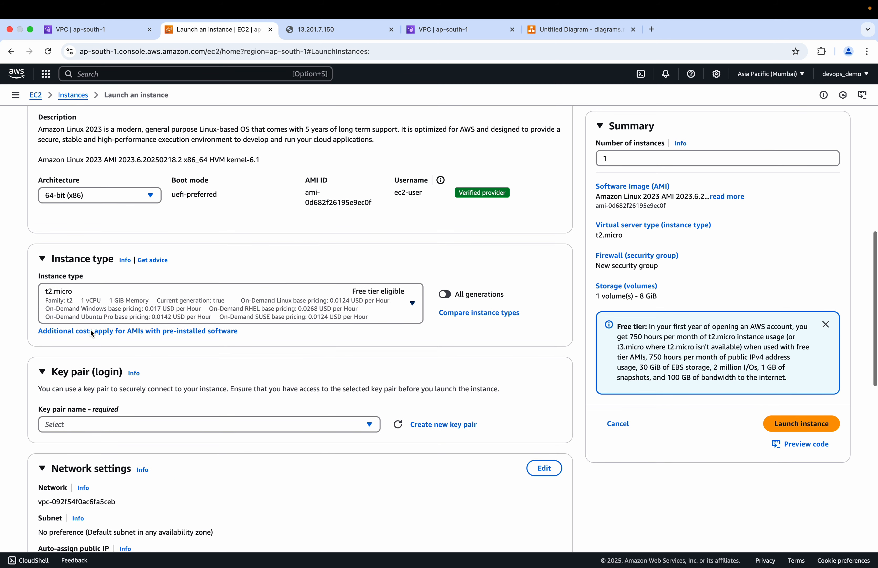
pyautogui.scroll(-1, 132, 364)
pyautogui.click(132, 364)
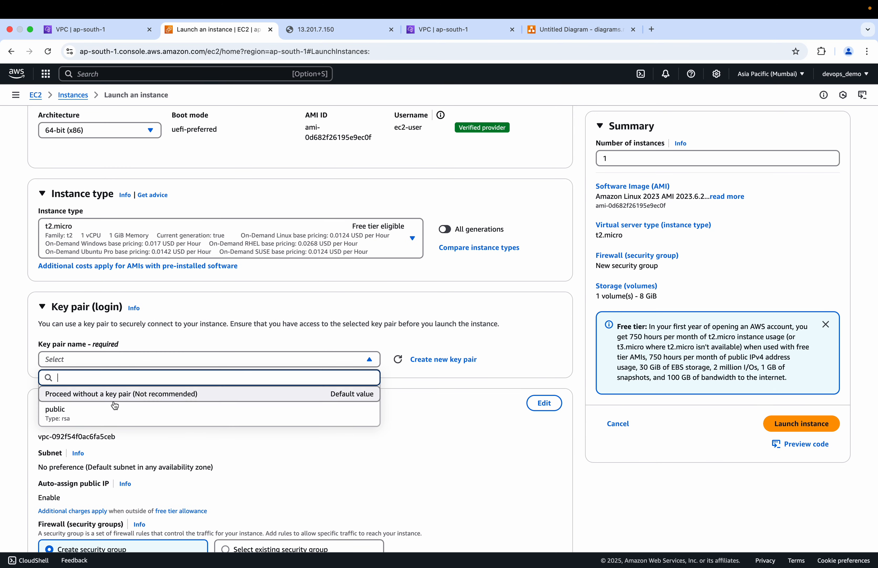
pyautogui.click(89, 420)
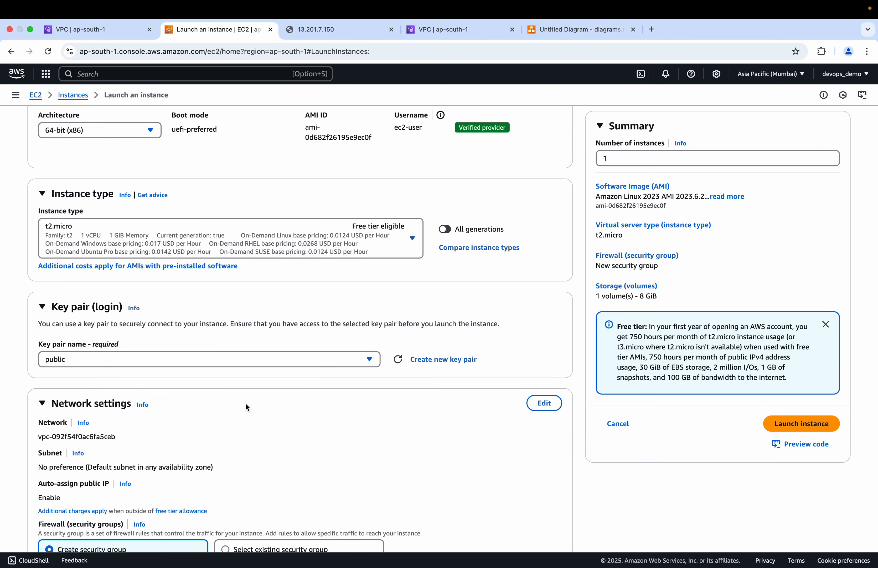
# Place the instance in VPC-3 on private-subnet-vpc-3, keeping auto-assign public IP disabled
pyautogui.scroll(-5, 247, 406)
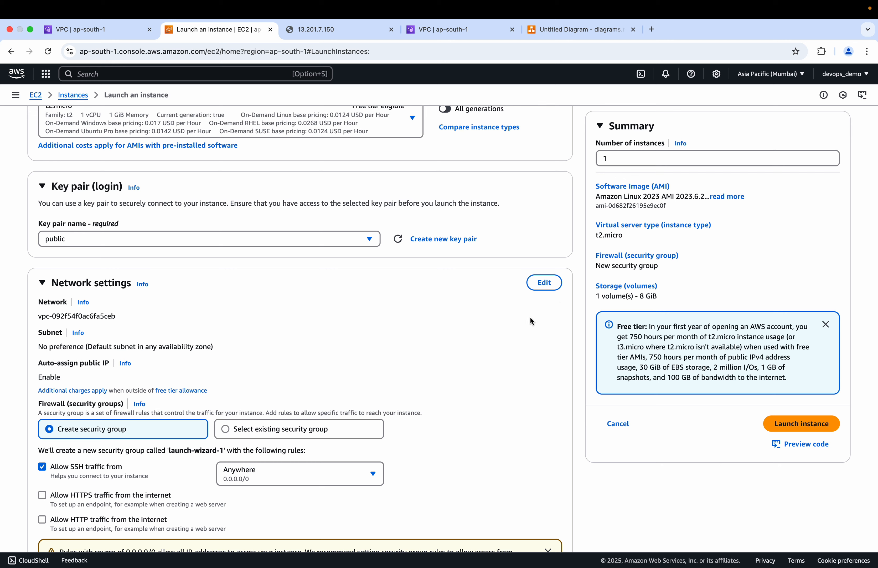
pyautogui.click(542, 285)
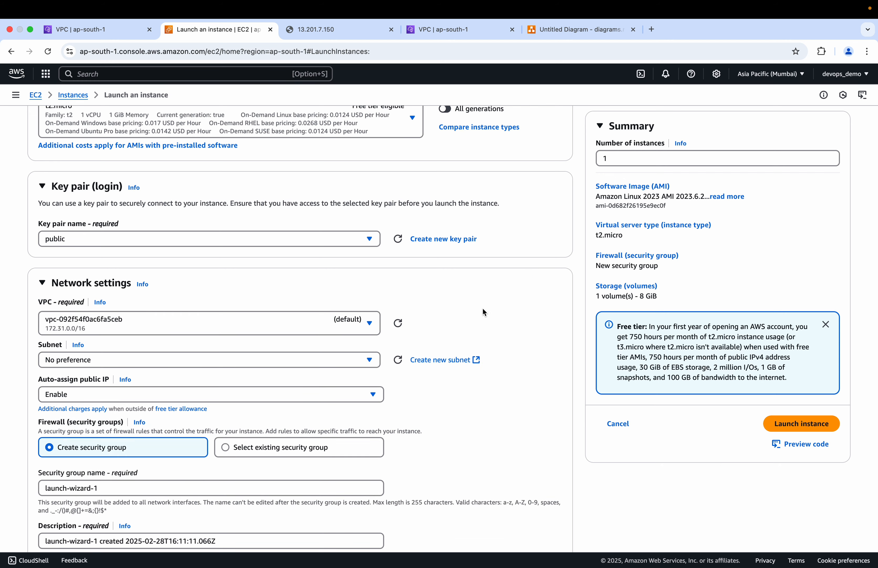
pyautogui.click(258, 326)
pyautogui.click(143, 386)
pyautogui.scroll(-4, 143, 388)
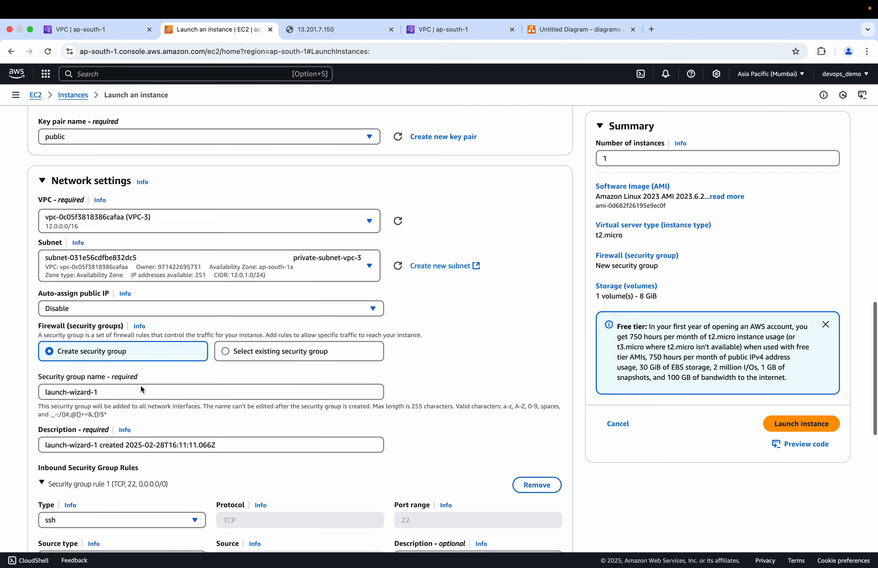
pyautogui.scroll(-3, 143, 389)
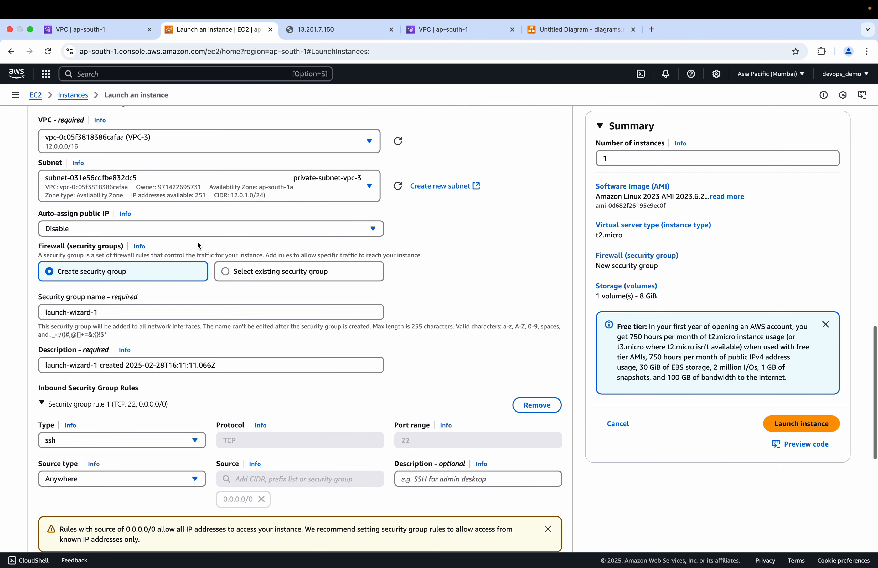
pyautogui.click(316, 199)
pyautogui.click(464, 238)
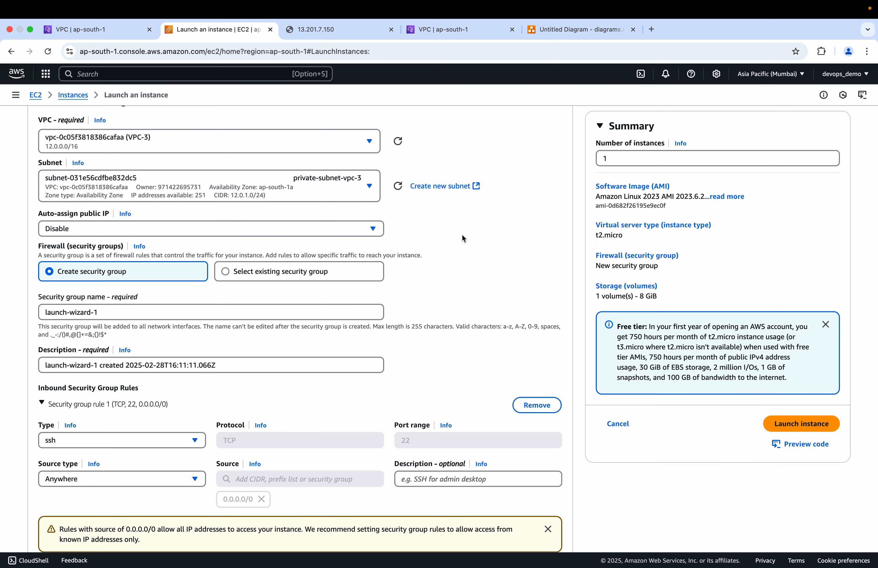
pyautogui.scroll(-3, 360, 227)
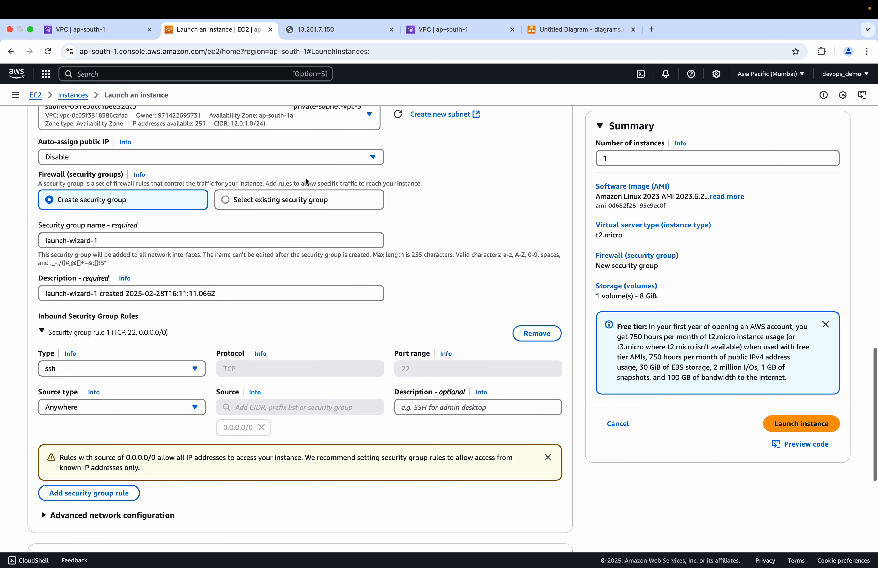
pyautogui.click(305, 158)
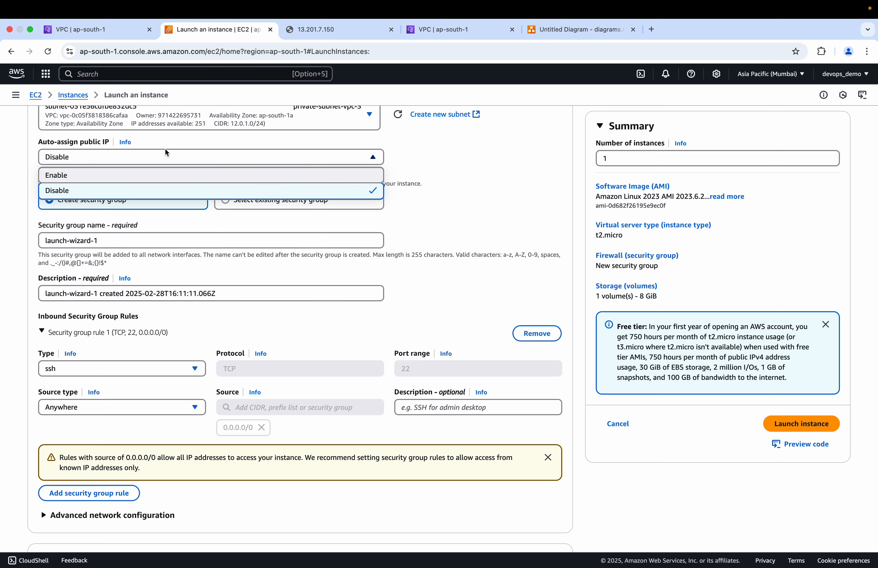
pyautogui.click(498, 239)
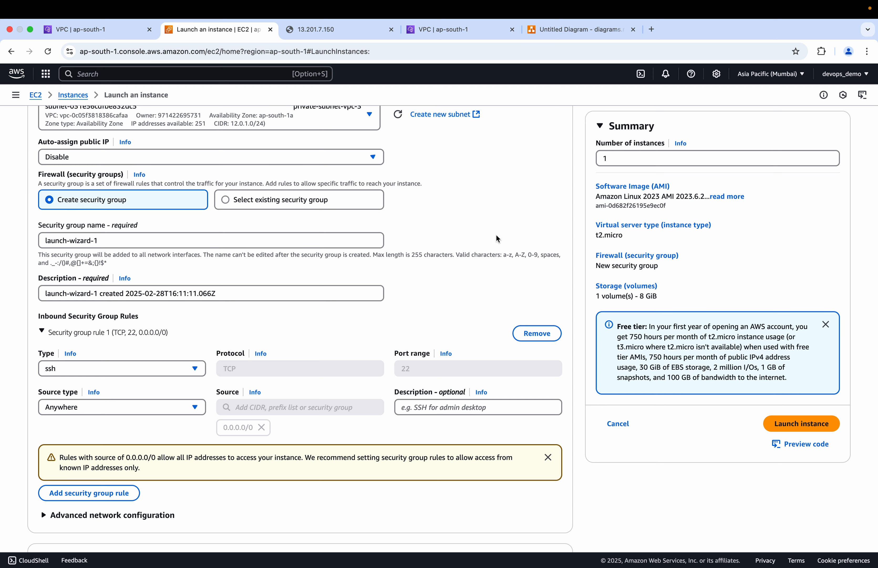
# Name the instance's new security group private-sg-ec2-vpc-3 and reuse that name as its description
pyautogui.click(115, 241)
pyautogui.press('super+a')
pyautogui.write('p')
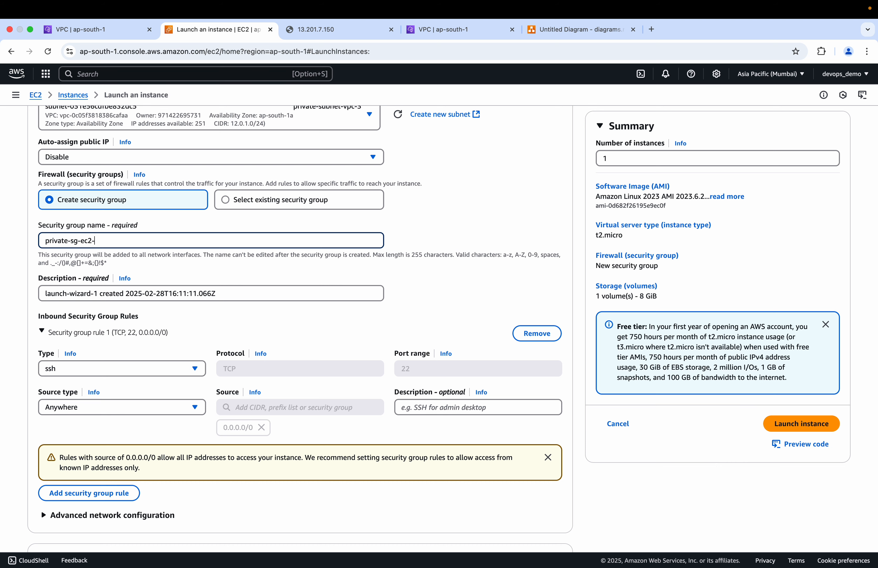
pyautogui.scroll(-1, 123, 234)
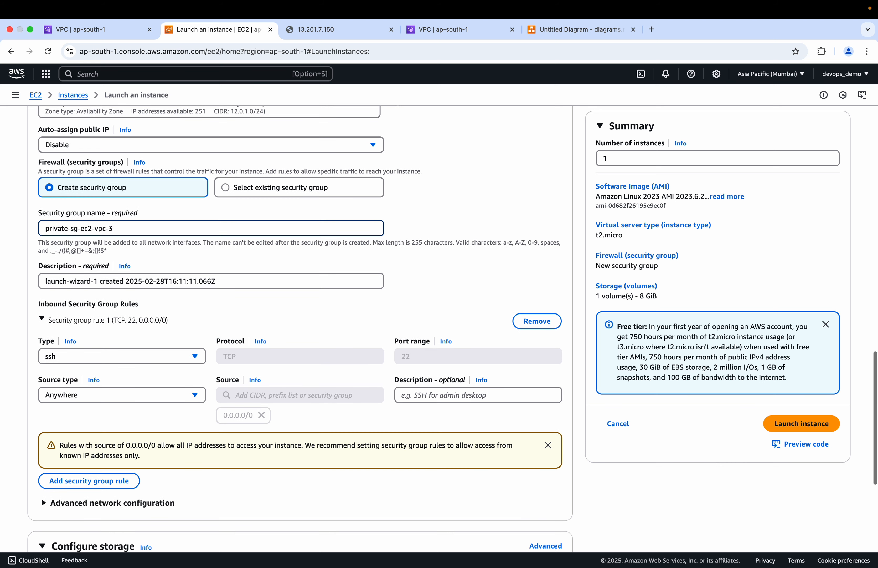
pyautogui.press('super+a')
pyautogui.press('super+c')
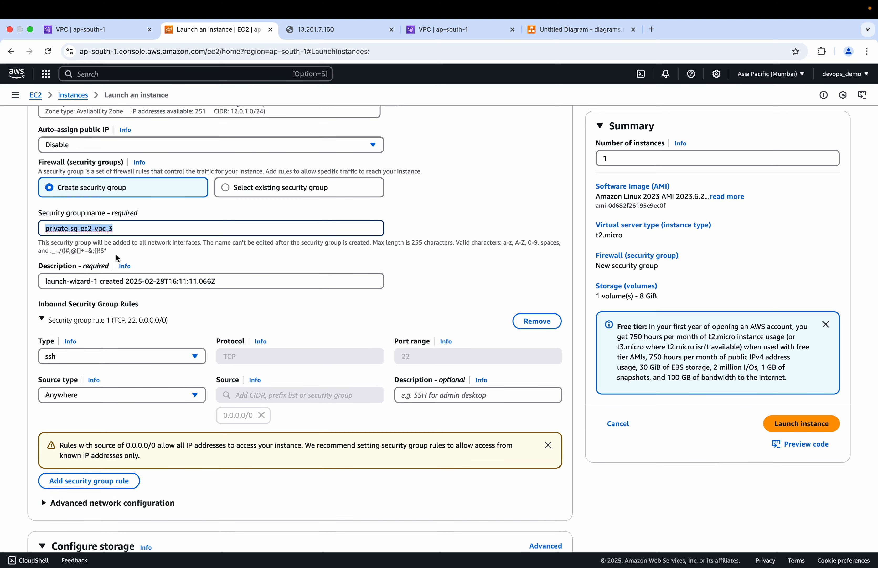
pyautogui.click(100, 285)
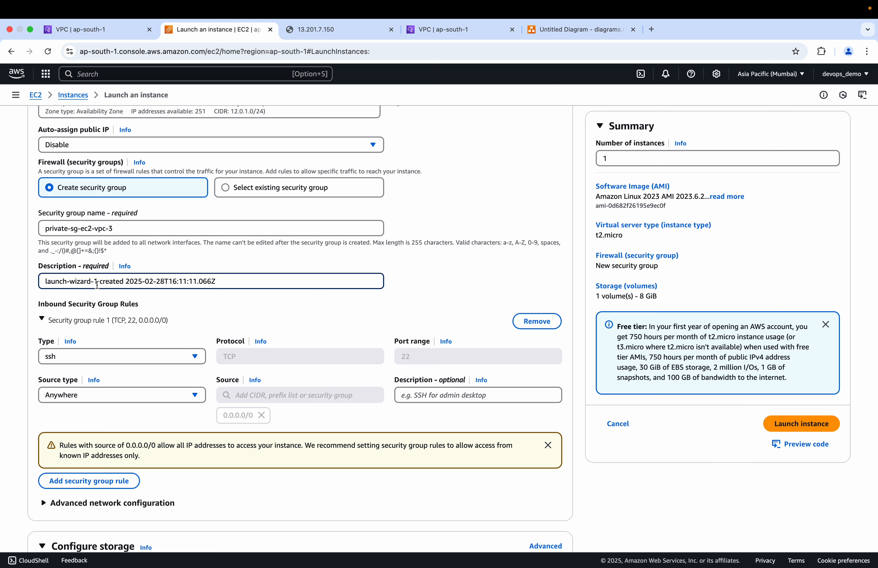
pyautogui.press('super+a')
pyautogui.press('BackSpace')
pyautogui.press('super+v')
# Review the inbound SSH rule against the architecture diagram and launch the private EC2 instance
pyautogui.scroll(-5, 97, 285)
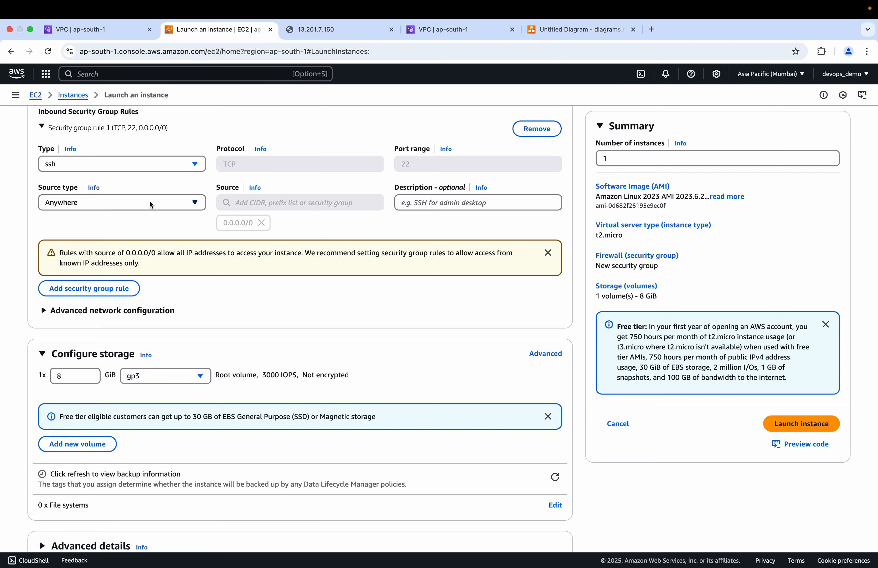
pyautogui.click(577, 29)
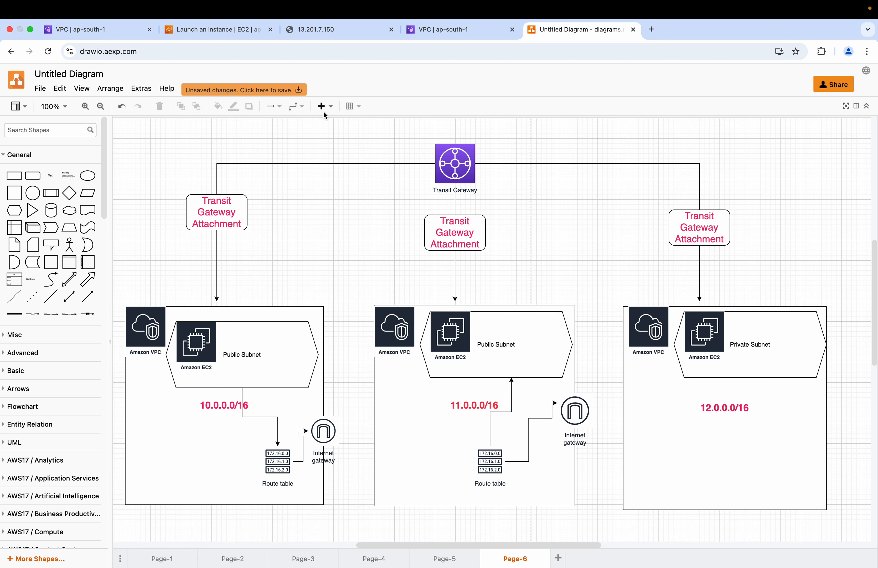
pyautogui.click(185, 33)
pyautogui.scroll(-2, 145, 305)
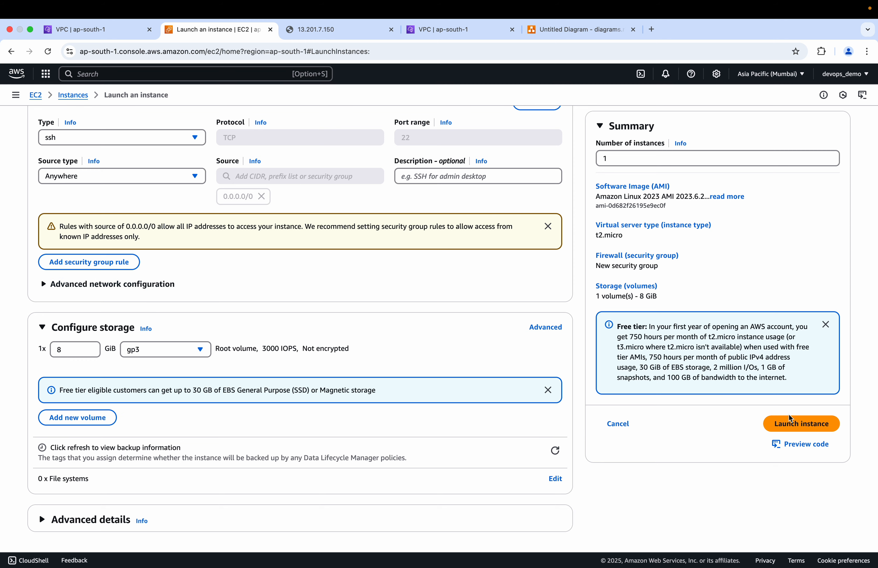
pyautogui.click(789, 424)
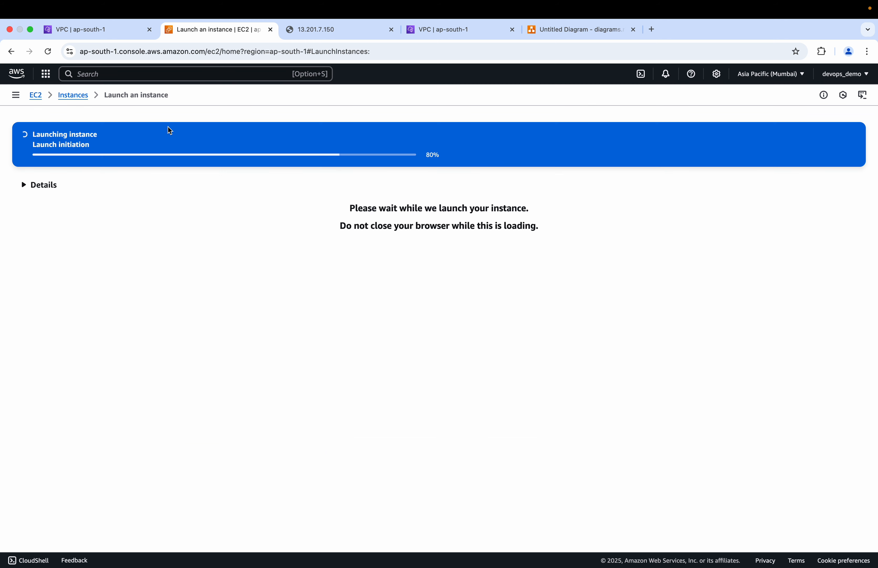
# Refresh the EC2 instance list and open the public IPv4 address of public-ec2-vpc-2 from its details
pyautogui.click(86, 96)
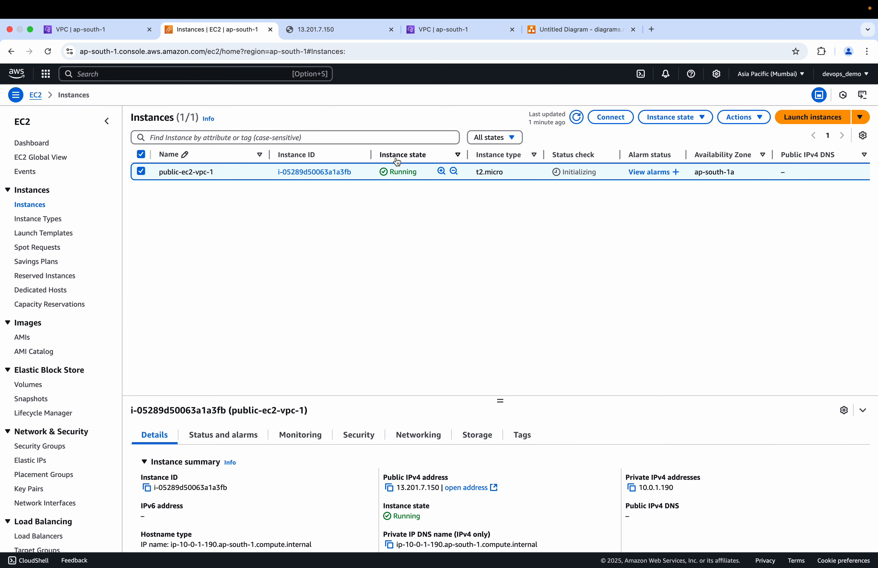
pyautogui.click(577, 118)
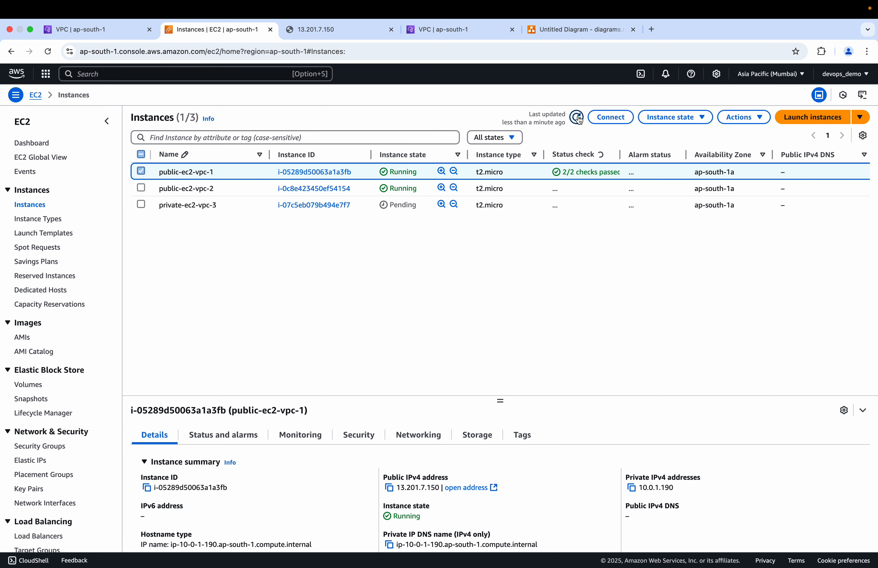
pyautogui.click(314, 189)
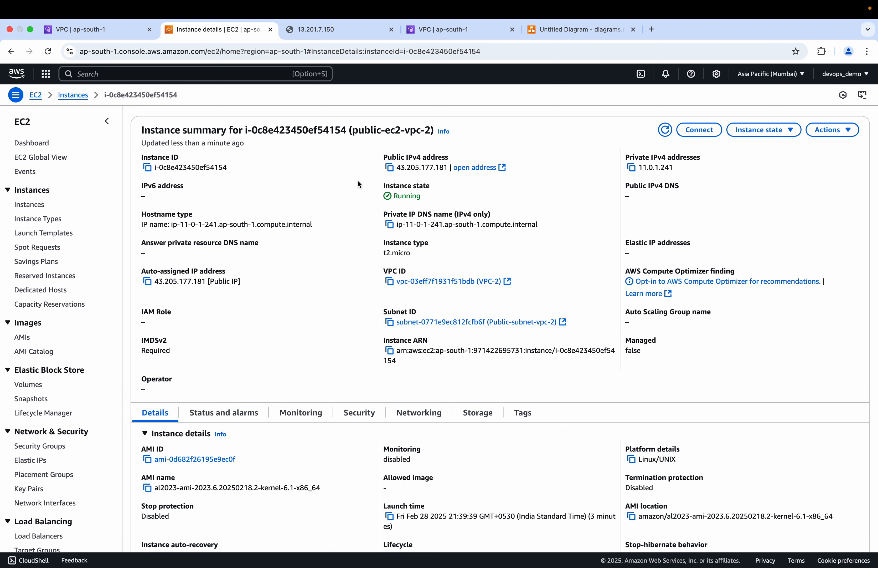
pyautogui.click(502, 168)
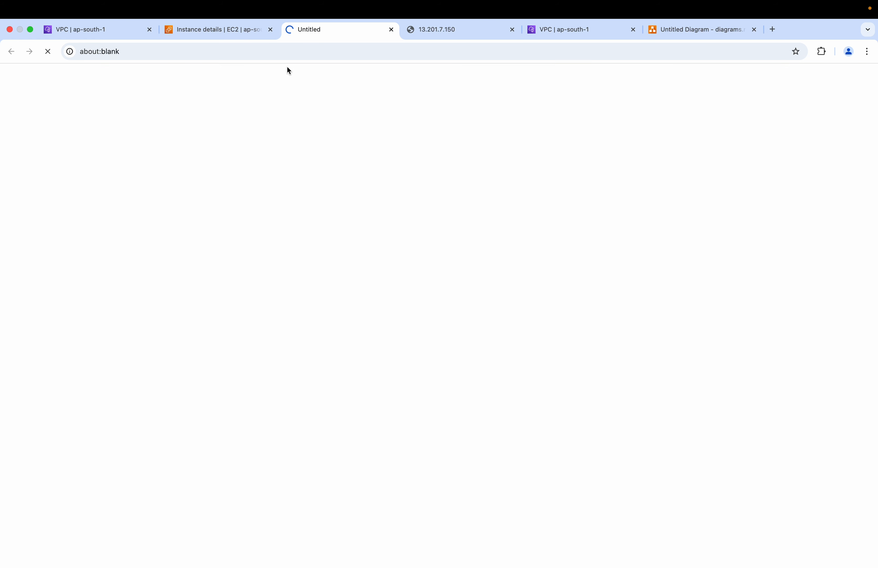
pyautogui.click(286, 49)
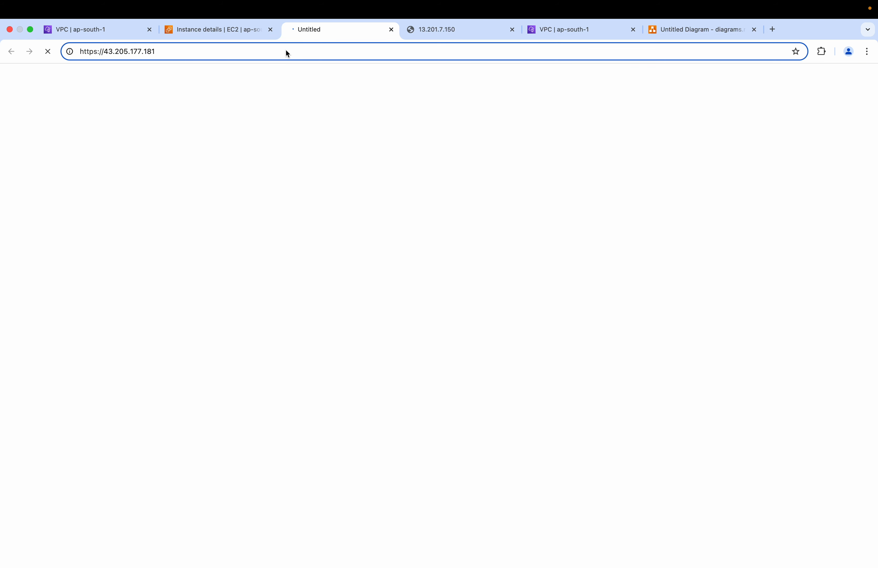
pyautogui.write(':80')
pyautogui.press('Left')
pyautogui.press('Left')
pyautogui.press('Left')
pyautogui.press('Left')
pyautogui.press('Left')
pyautogui.press('Left')
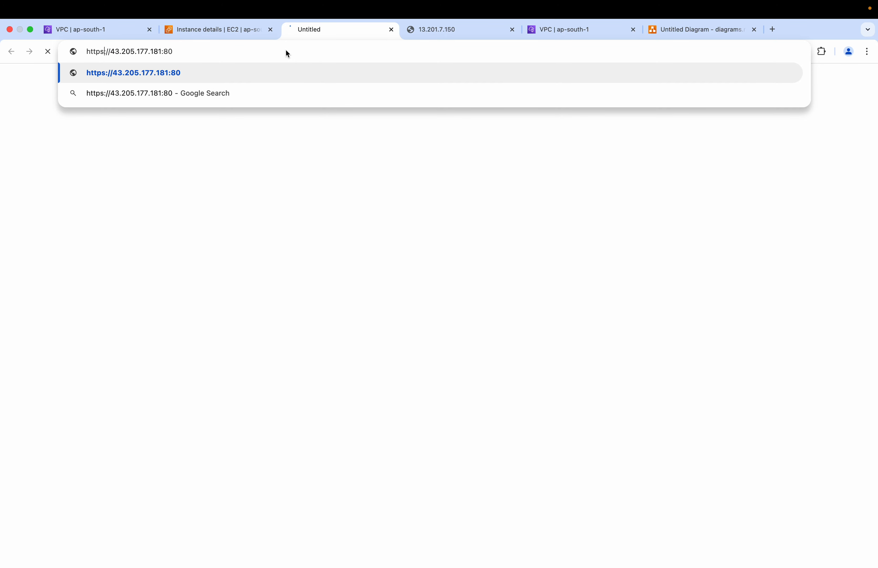
pyautogui.press('BackSpace')
pyautogui.press('Return')
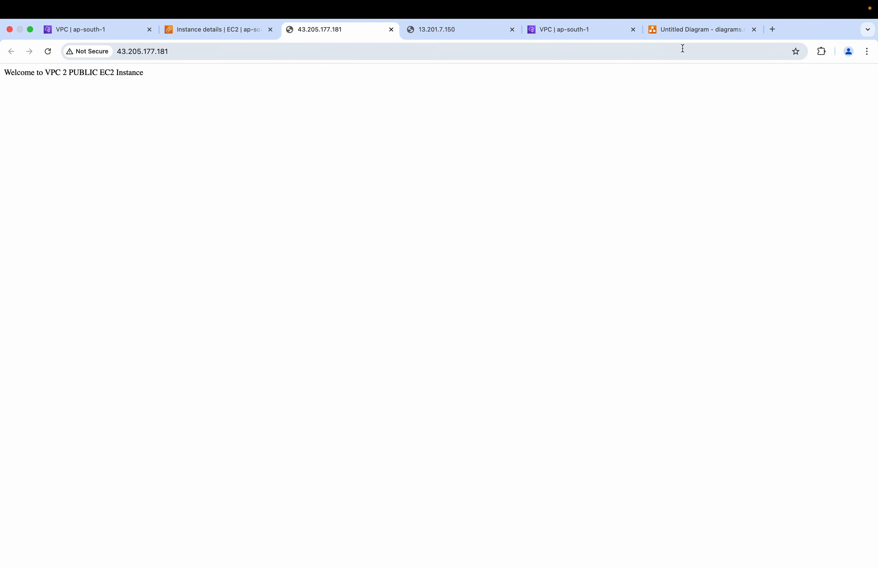
# Compare the VPC 1 and VPC 2 instance web pages with the architecture diagram, placing the VPC 1 page before the VPC 2 page
pyautogui.click(716, 31)
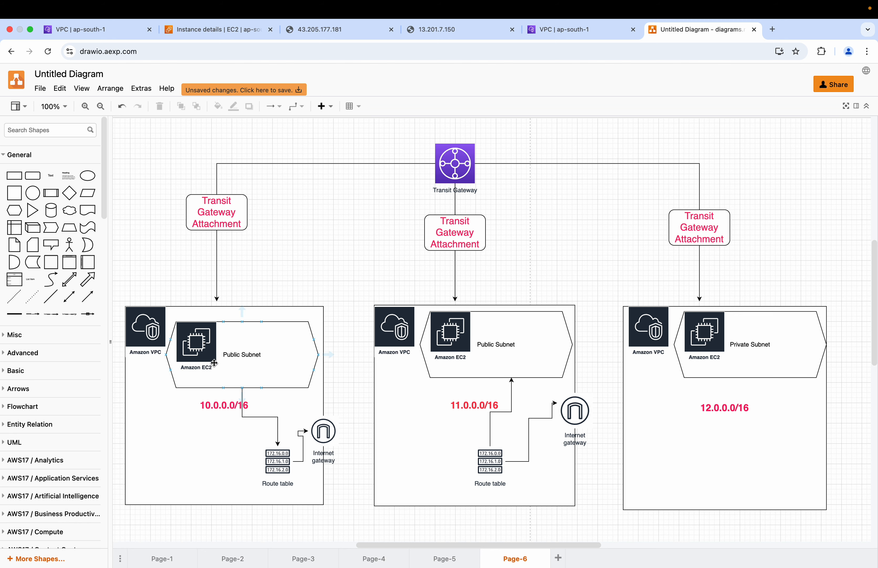
pyautogui.click(434, 35)
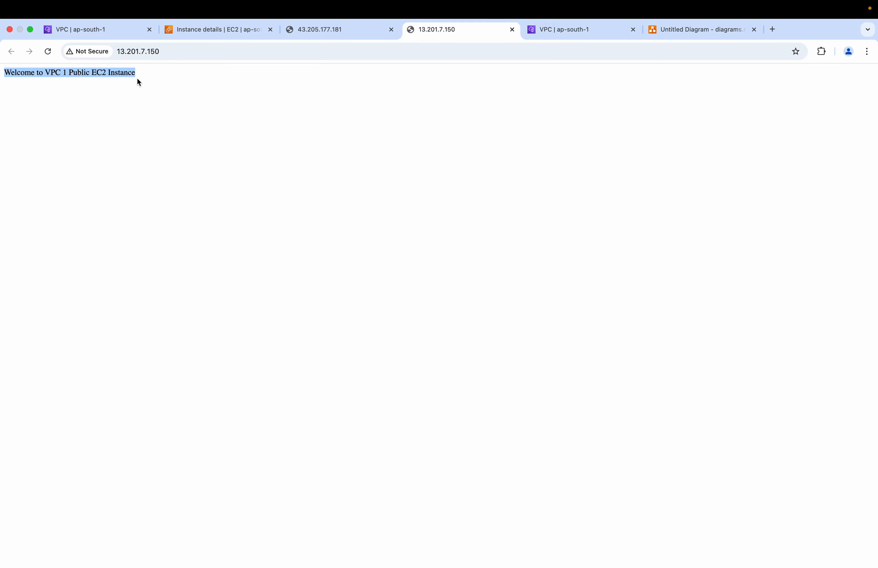
pyautogui.click(692, 33)
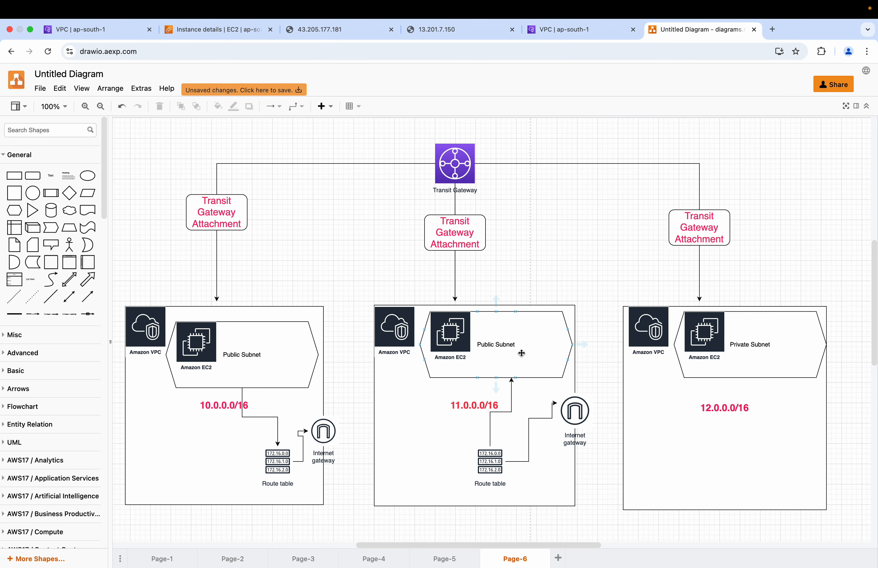
pyautogui.click(334, 36)
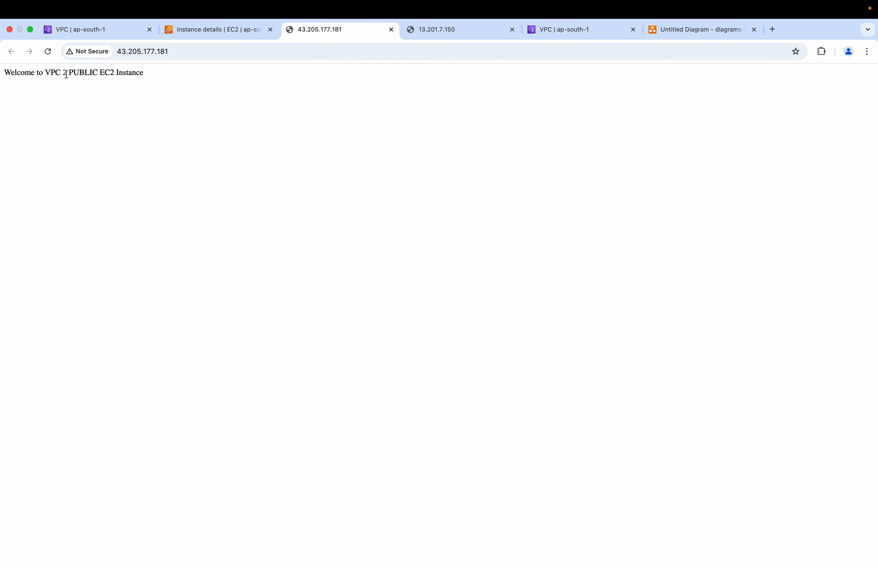
pyautogui.moveTo(423, 33); pyautogui.dragTo(333, 29)
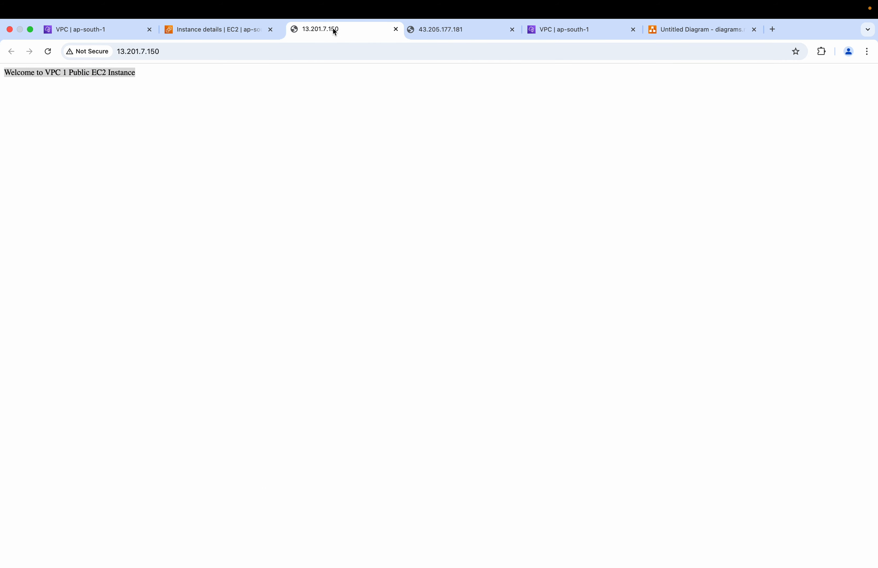
pyautogui.click(681, 30)
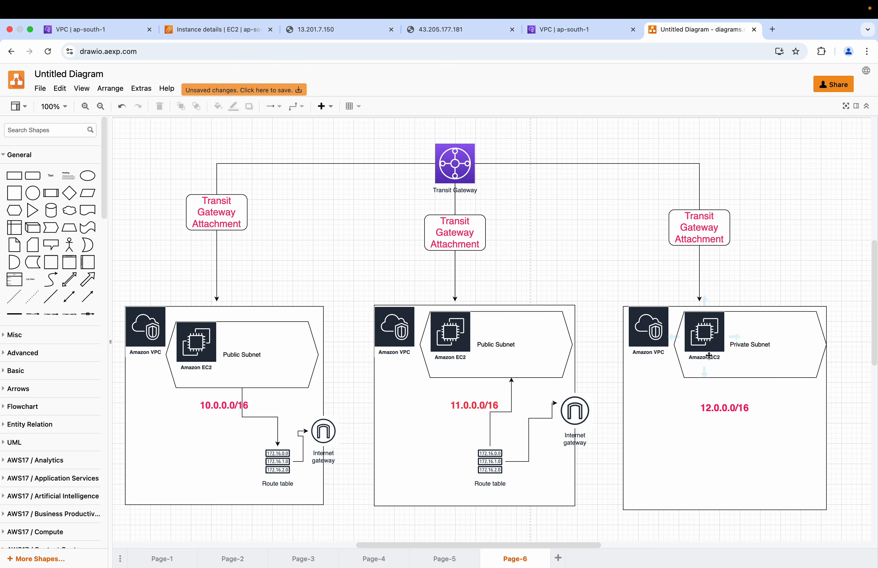
# Review the details of the private-ec2-vpc-3 instance, including its IP addresses, against the architecture diagram
pyautogui.click(205, 31)
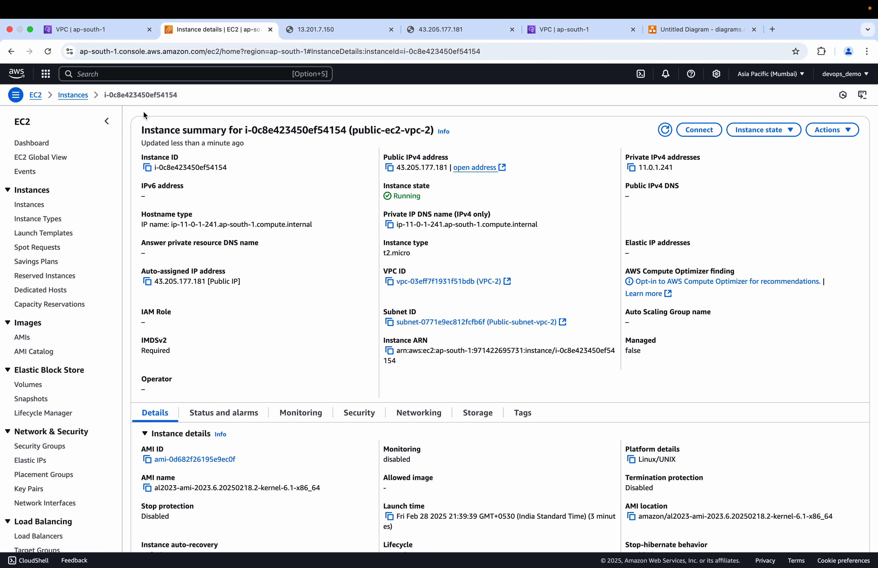
pyautogui.click(77, 98)
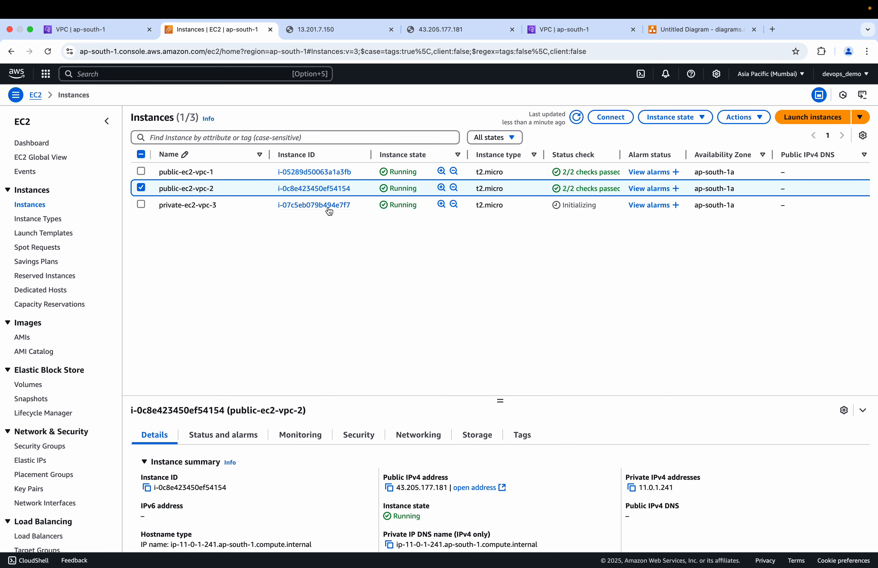
pyautogui.click(321, 205)
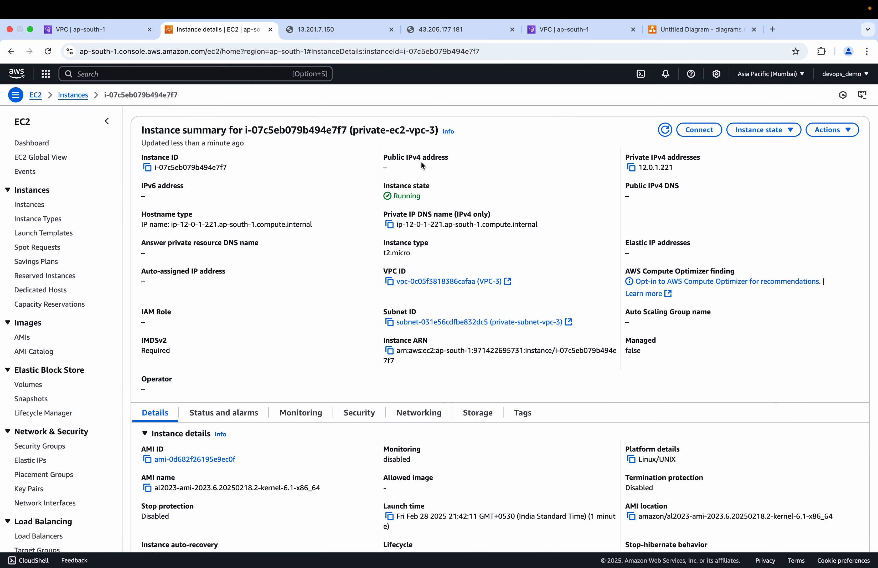
pyautogui.click(679, 33)
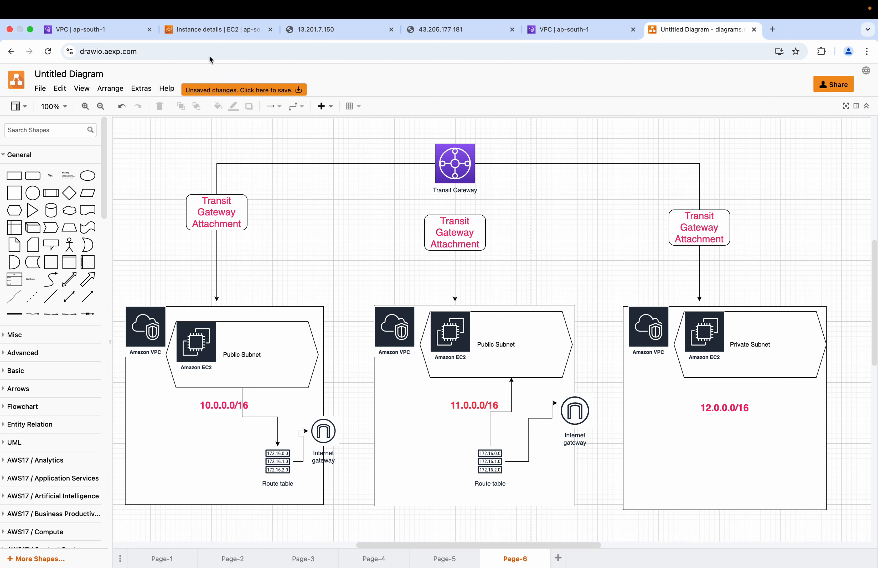
# Connect to the public-ec2-vpc-1 instance through EC2 Instance Connect from its details page
pyautogui.click(199, 29)
pyautogui.click(73, 95)
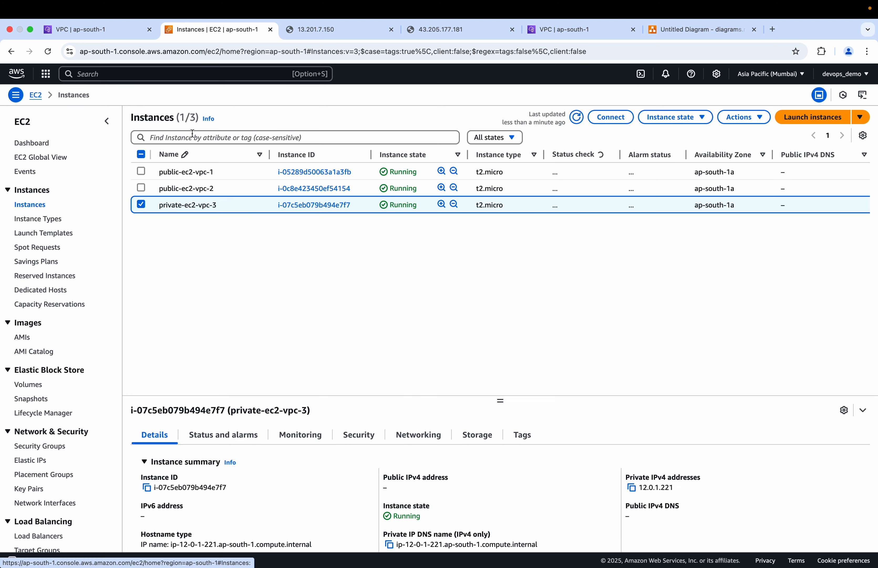
pyautogui.click(303, 172)
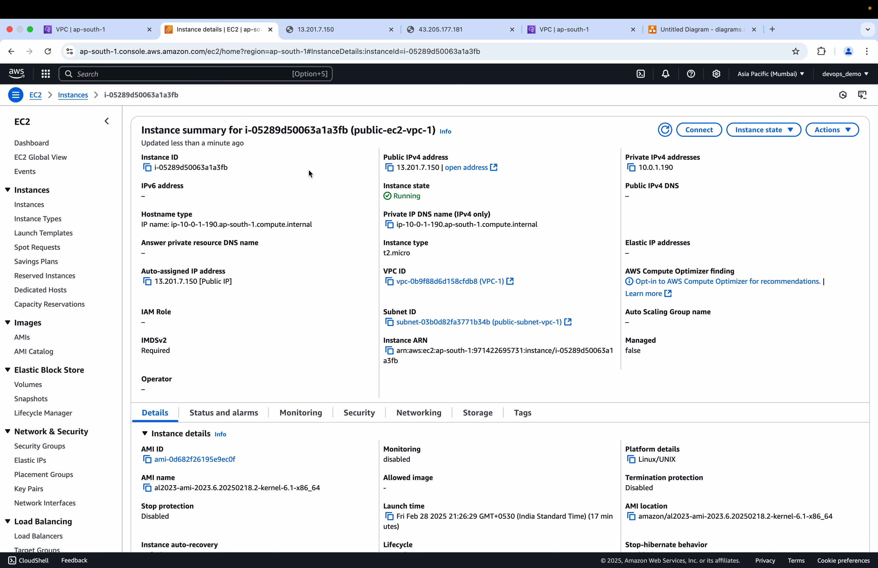
pyautogui.click(699, 130)
pyautogui.click(825, 401)
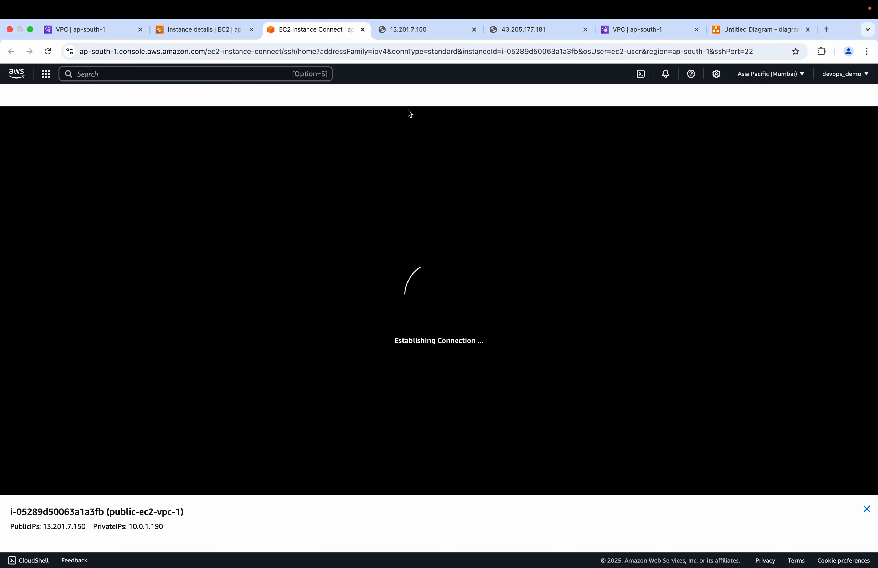
# Open the EC2 instance list in a separate browser tab placed before the terminal tab, and show the public-ec2-vpc-2 details there
pyautogui.click(216, 28)
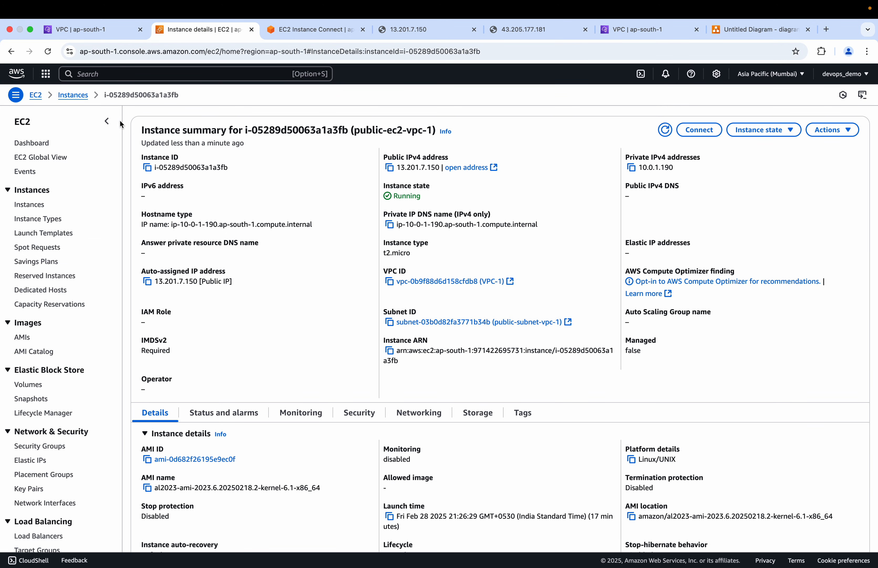
pyautogui.keyDown('super'); pyautogui.click(76, 96); pyautogui.keyUp('super')
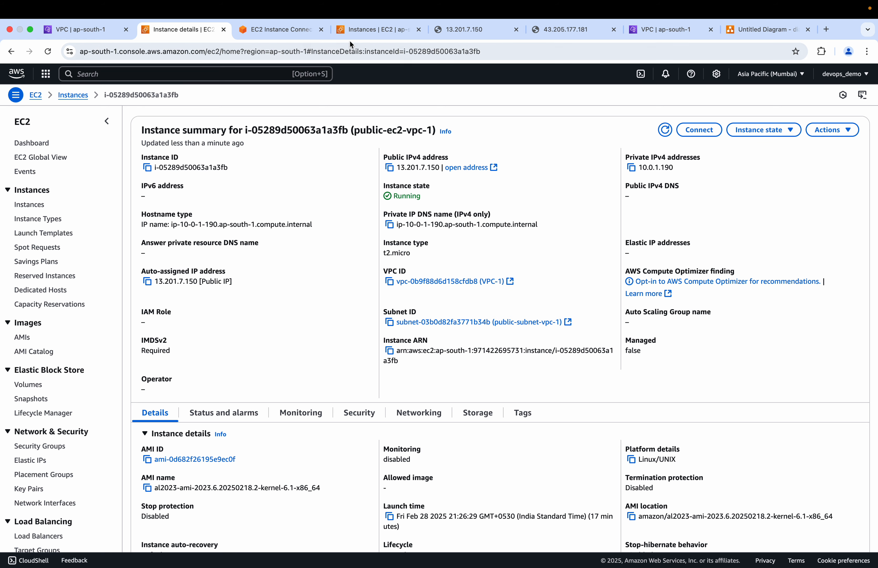
pyautogui.click(354, 32)
pyautogui.moveTo(355, 32); pyautogui.dragTo(258, 31)
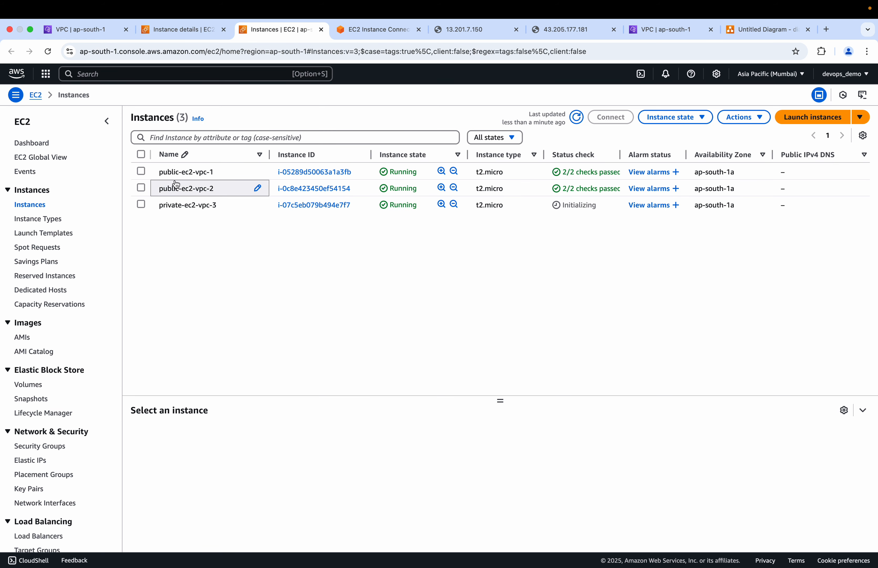
pyautogui.click(309, 189)
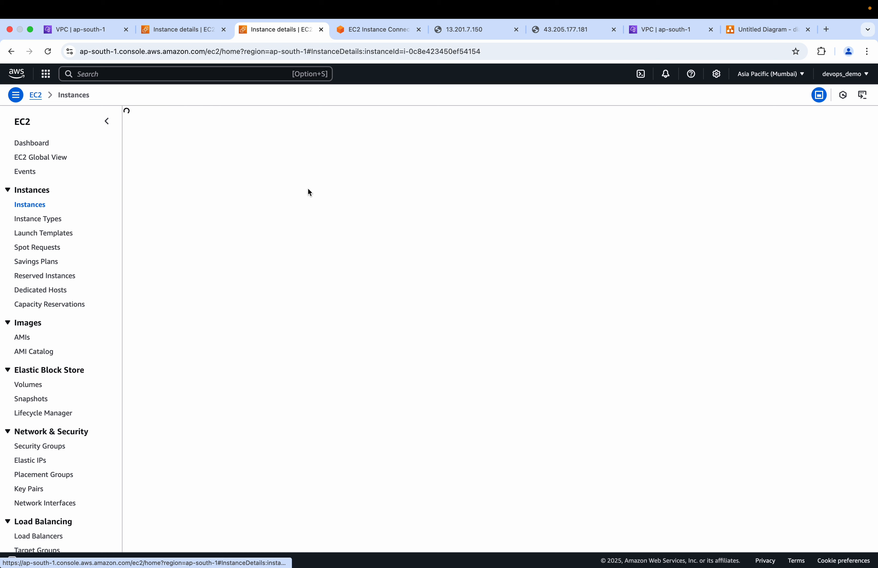
# Switch to the root shell with sudo su in the public-ec2-vpc-1 terminal
pyautogui.click(387, 35)
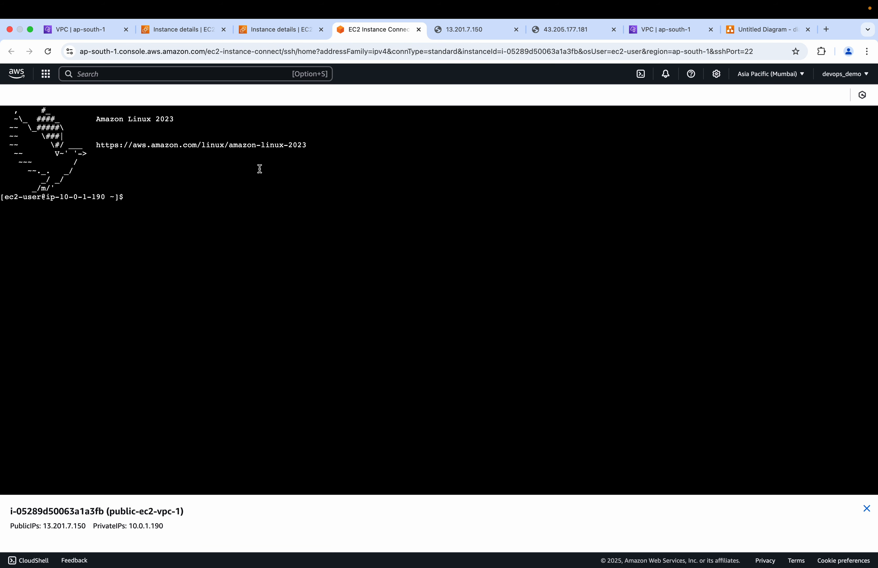
pyautogui.write('sudo su')
pyautogui.press('Return')
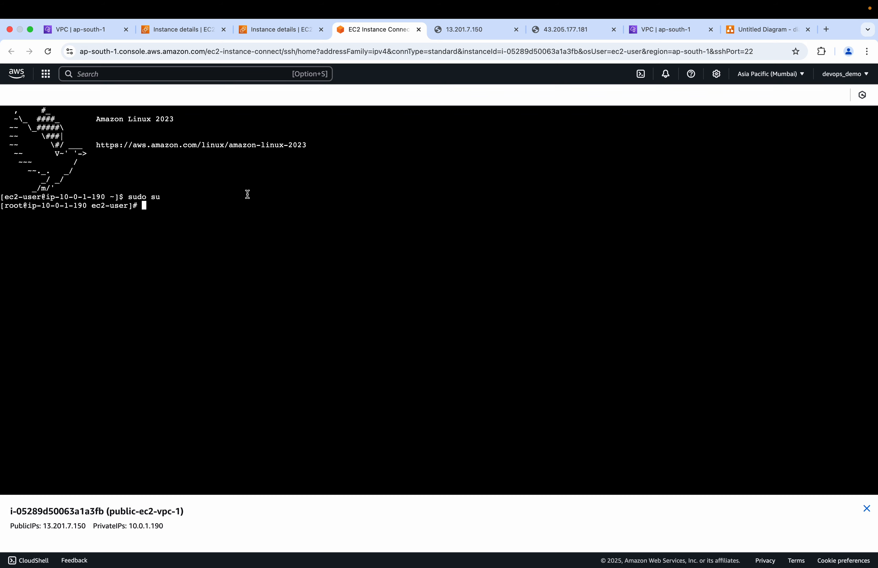
# Begin a curl command in the terminal and copy the private IPv4 address of public-ec2-vpc-2 from its details
pyautogui.write('curl')
pyautogui.click(291, 30)
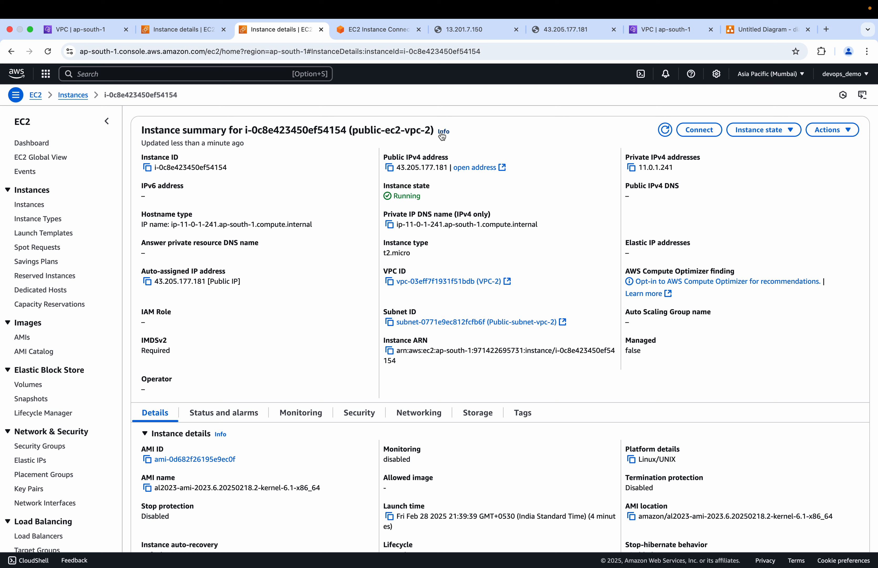
pyautogui.click(631, 168)
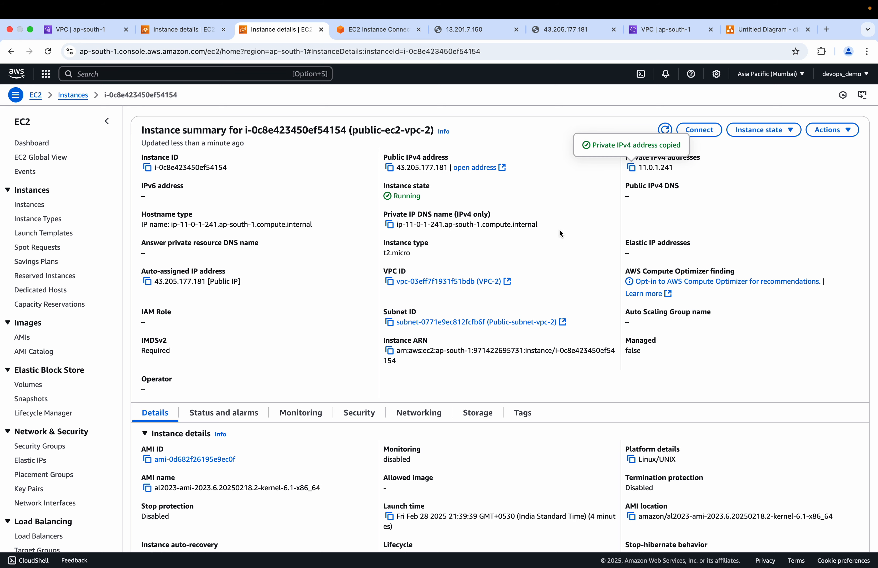
# Review the VPC 1 and VPC 2 instance web pages, the architecture diagram and the public-ec2-vpc-2 details
pyautogui.click(487, 32)
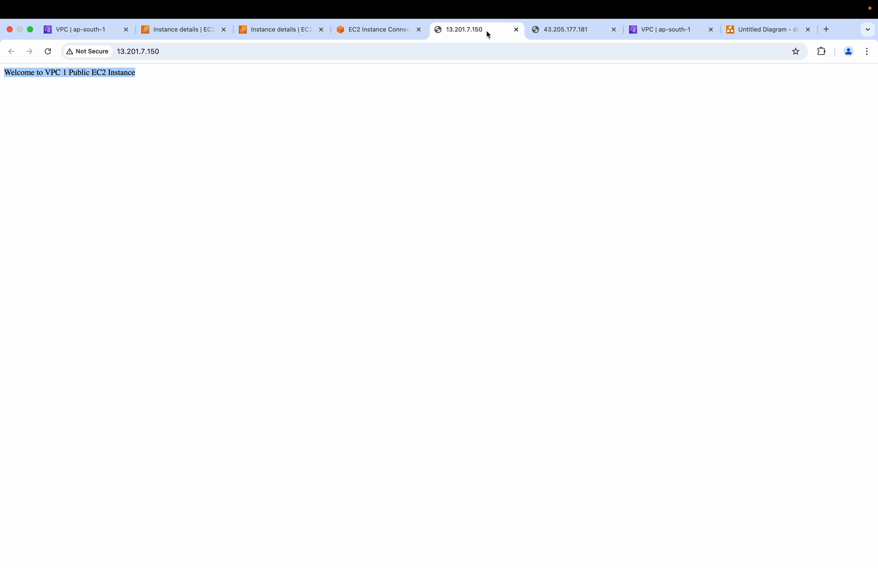
pyautogui.click(559, 33)
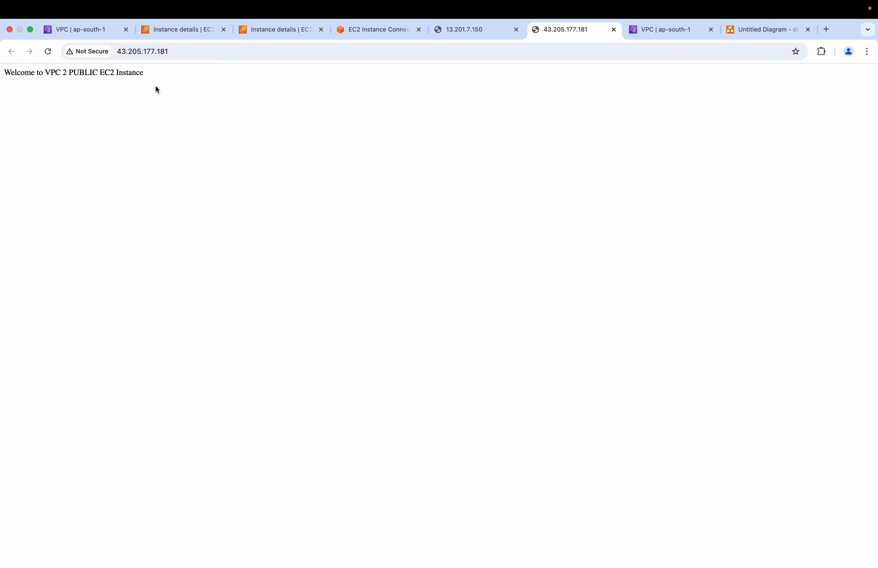
pyautogui.click(742, 32)
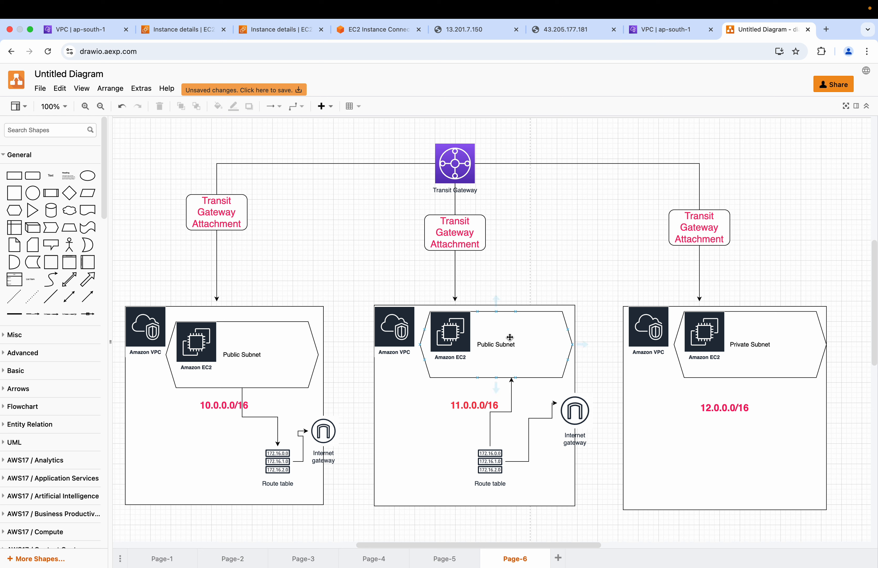
pyautogui.click(278, 33)
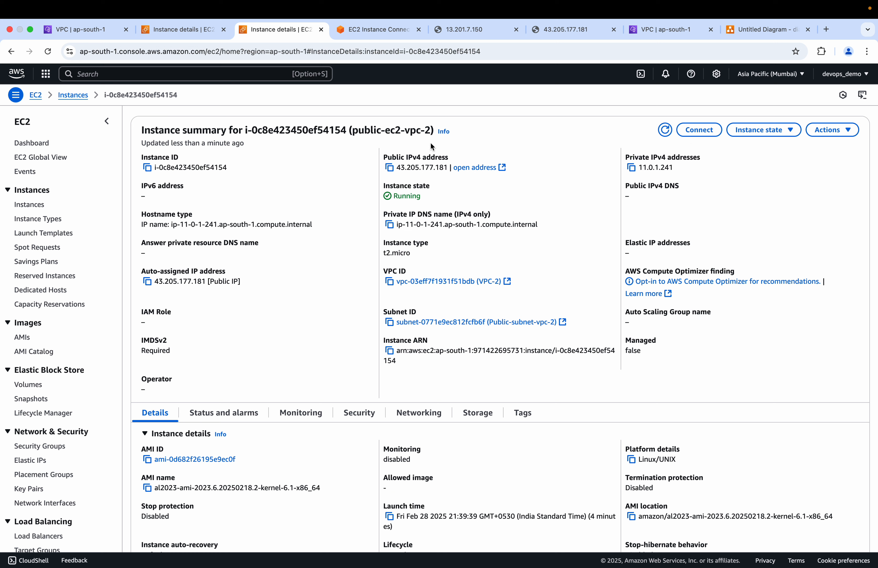
# Test access from public-ec2-vpc-1 to public-ec2-vpc-2 by running curl 11.0.1.241, and interrupt the request
pyautogui.click(378, 33)
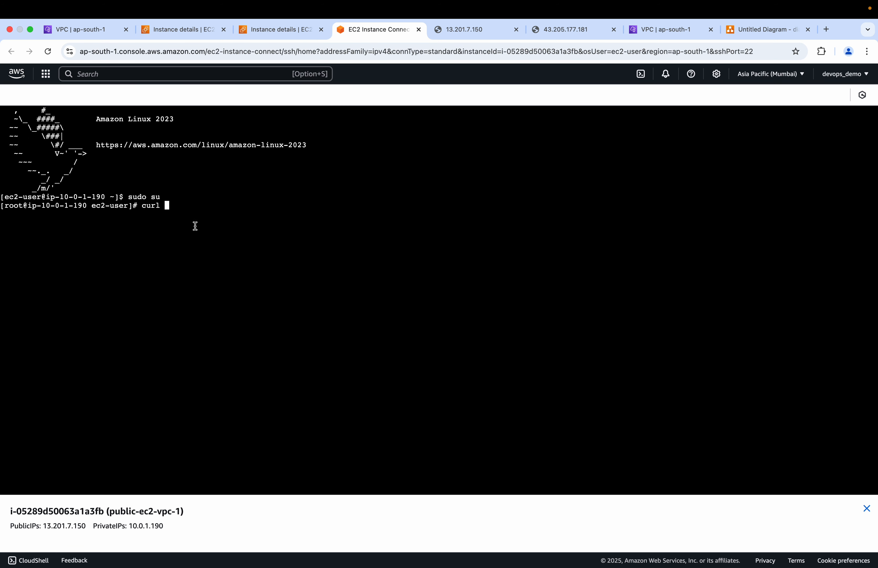
pyautogui.press('super+v')
pyautogui.press('Return')
pyautogui.hotkey('ctrl', 'c')
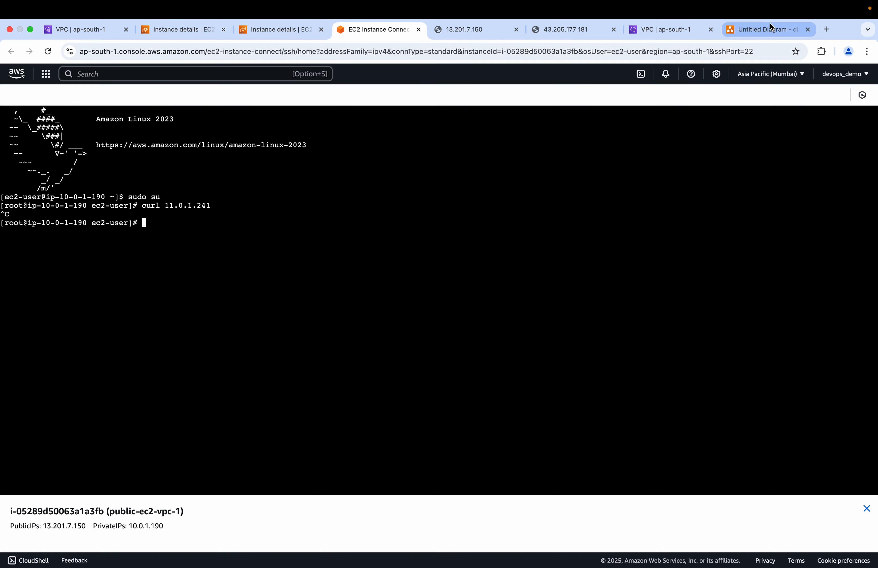
# Examine the VPC 1 public subnet and the VPC 3 private subnet in the architecture diagram
pyautogui.click(761, 29)
pyautogui.click(254, 353)
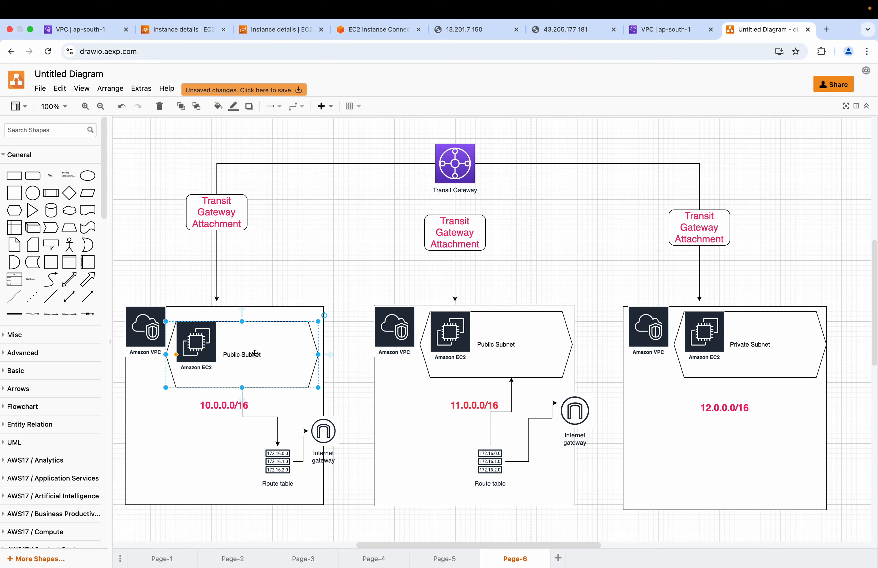
pyautogui.click(768, 325)
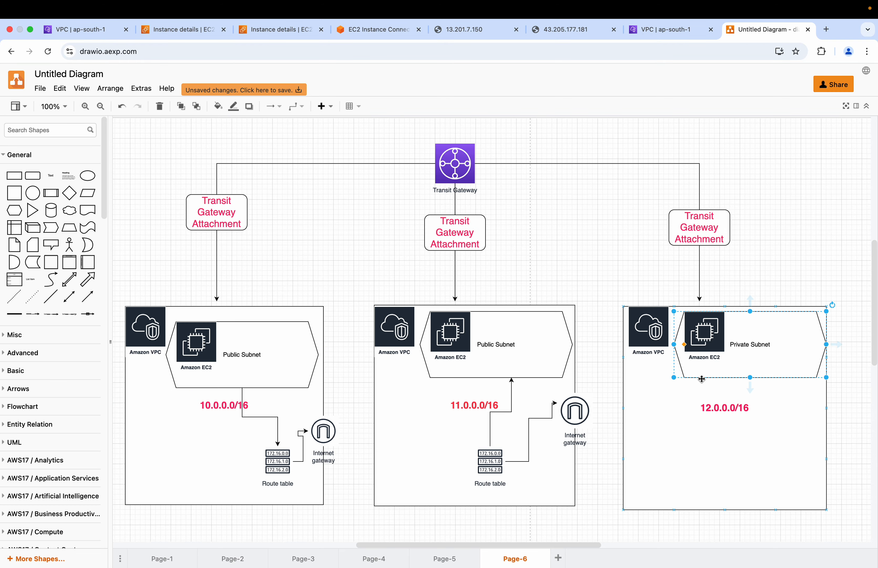
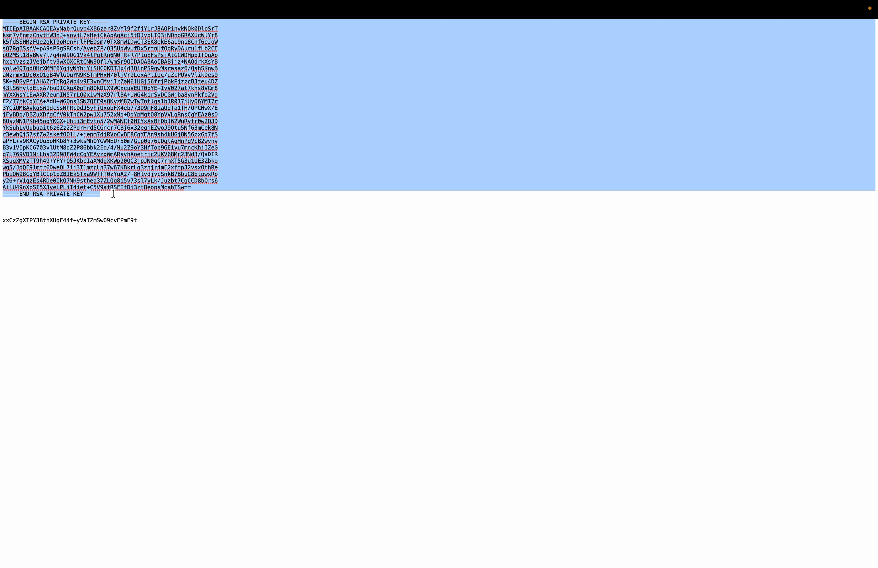
# Copy the RSA private key from the text document, paste it into public.pem in the public-ec2-vpc-1 terminal, and save the file
pyautogui.click(114, 193)
pyautogui.moveTo(98, 193); pyautogui.dragTo(1, 19)
pyautogui.press('super+Tab')
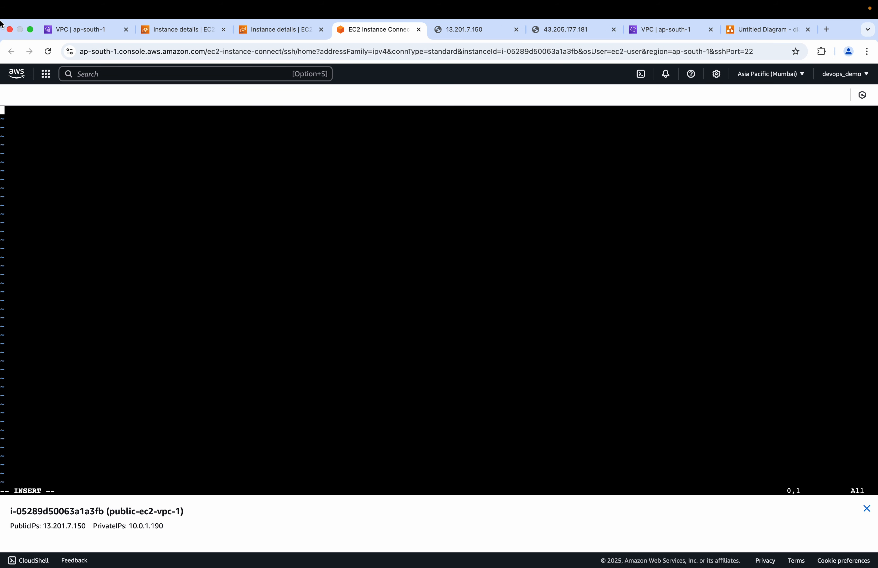
pyautogui.press('super+v')
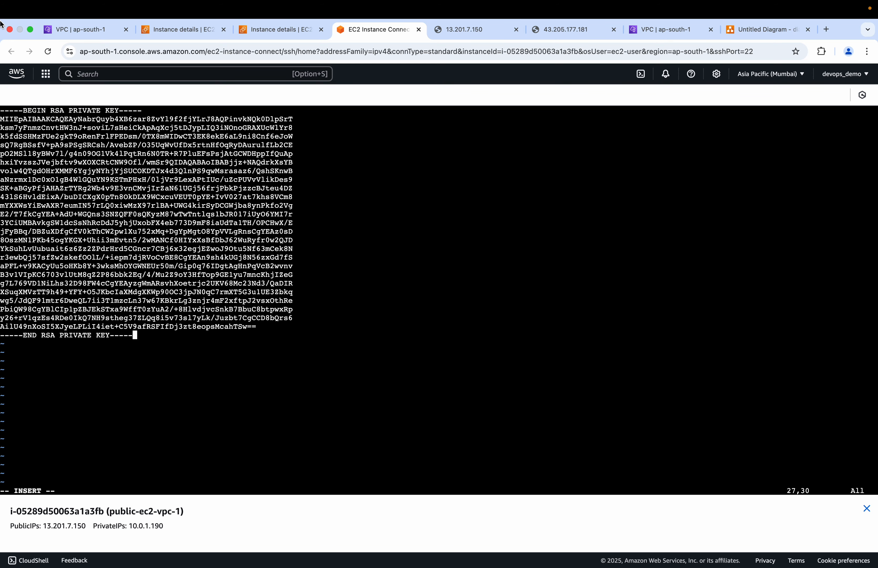
pyautogui.press('Escape')
pyautogui.write(':')
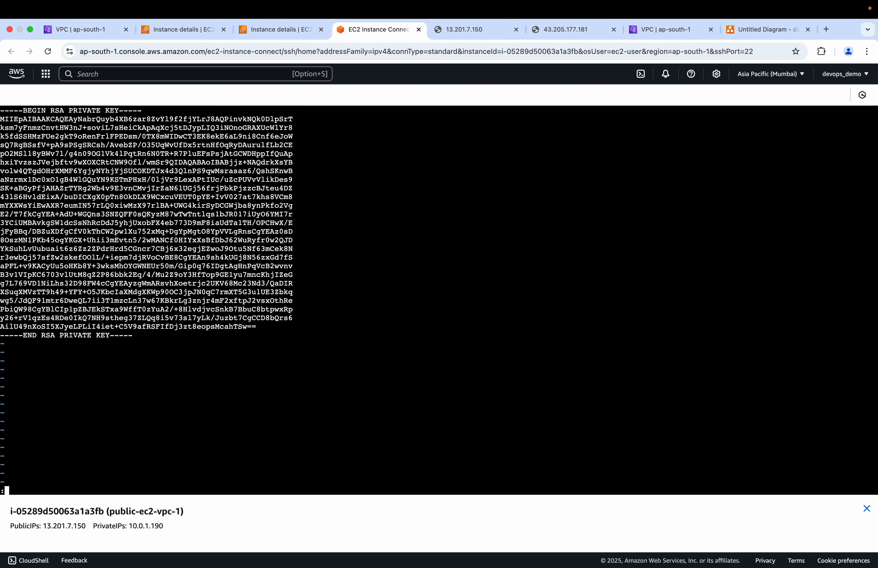
pyautogui.write('wq!')
pyautogui.press('Return')
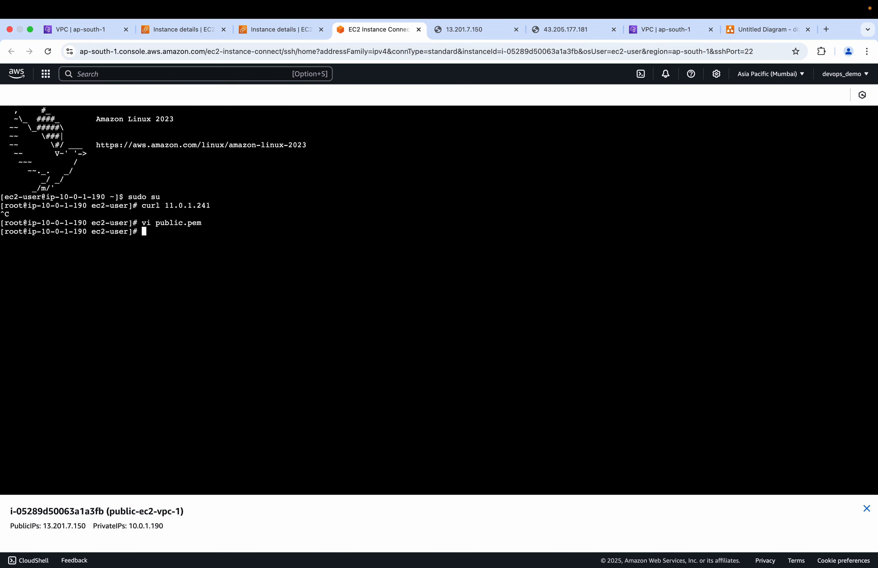
# Set the permissions of public.pem to 400 and begin an SSH command that uses this key to log in as ec2-user
pyautogui.write('chmod 400 public.pem')
pyautogui.press('Return')
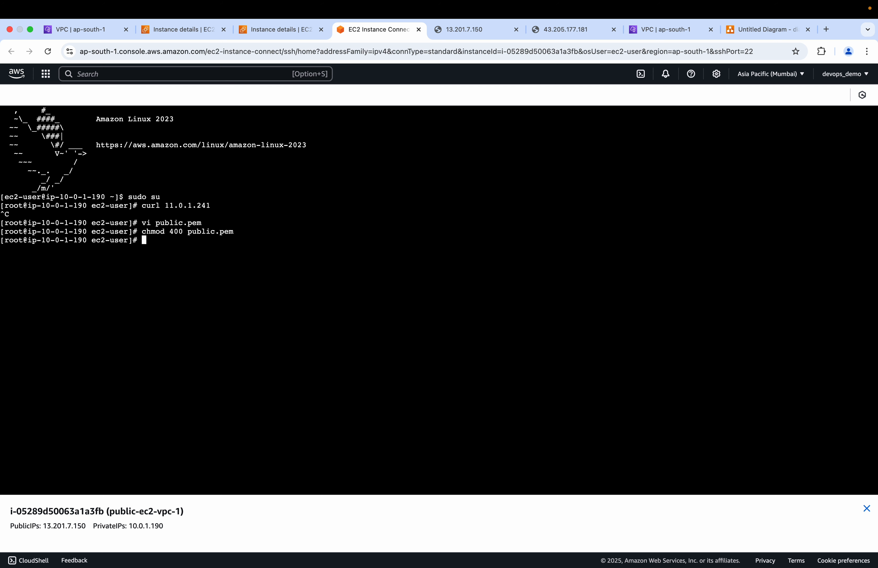
pyautogui.write('ssh ')
pyautogui.write('-i')
pyautogui.write(' ""')
pyautogui.write('public.pem')
pyautogui.press('Right')
pyautogui.write('ec2-user')
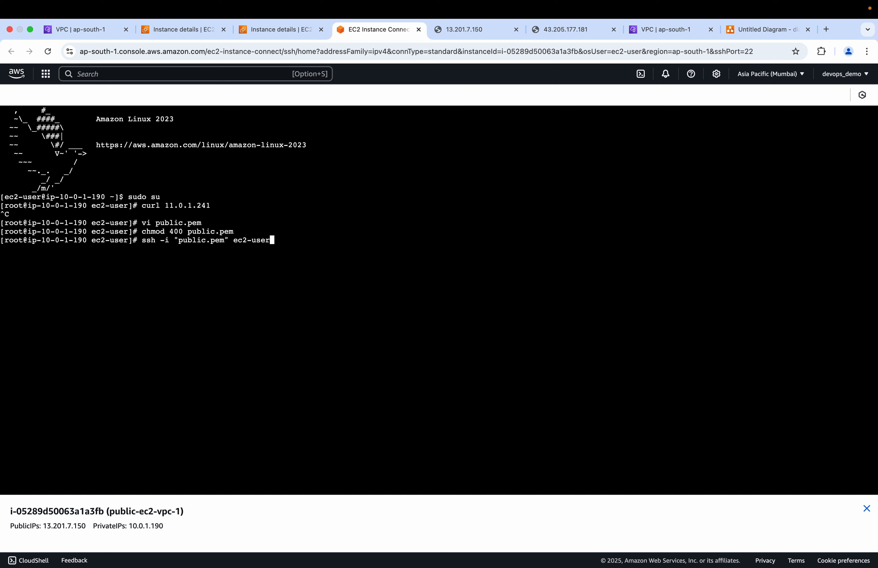
pyautogui.write('@')
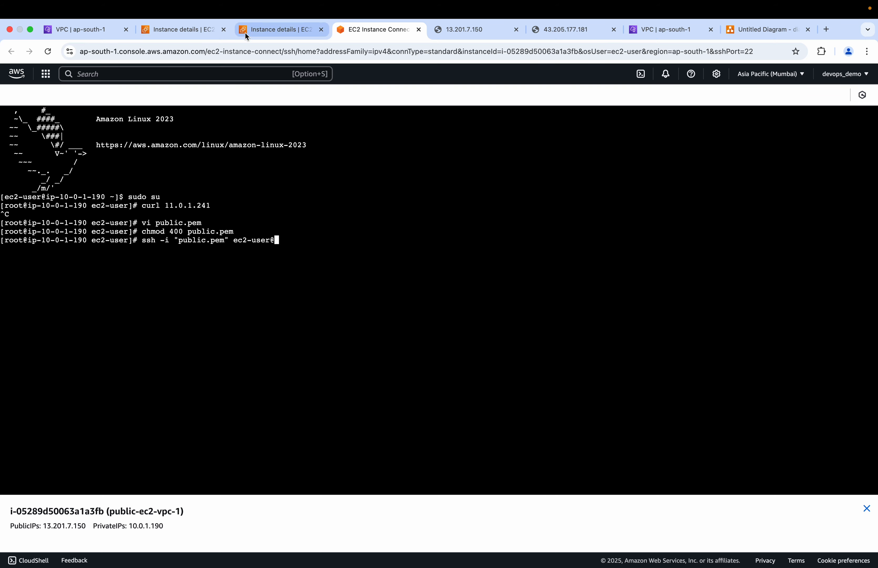
# Copy the private IPv4 address of private-ec2-vpc-3 from its instance details
pyautogui.click(175, 31)
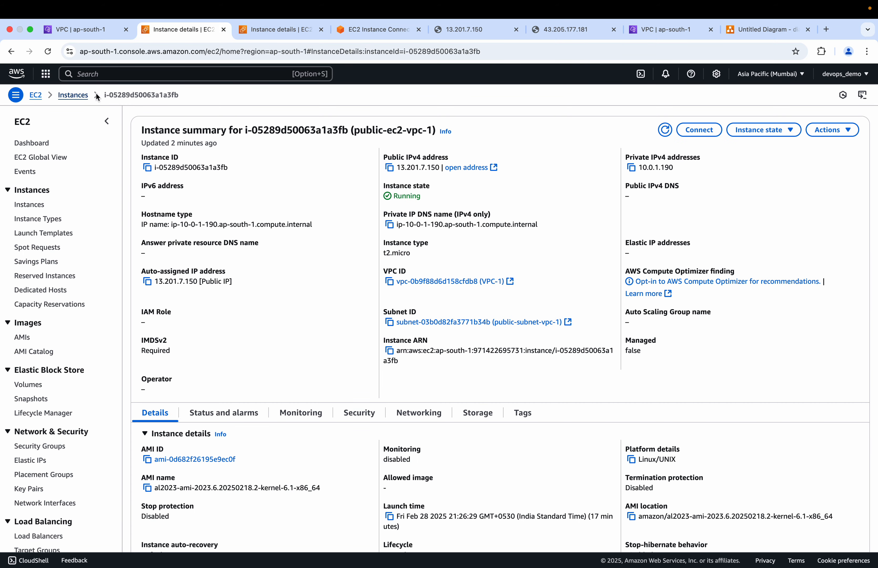
pyautogui.click(274, 30)
pyautogui.click(70, 95)
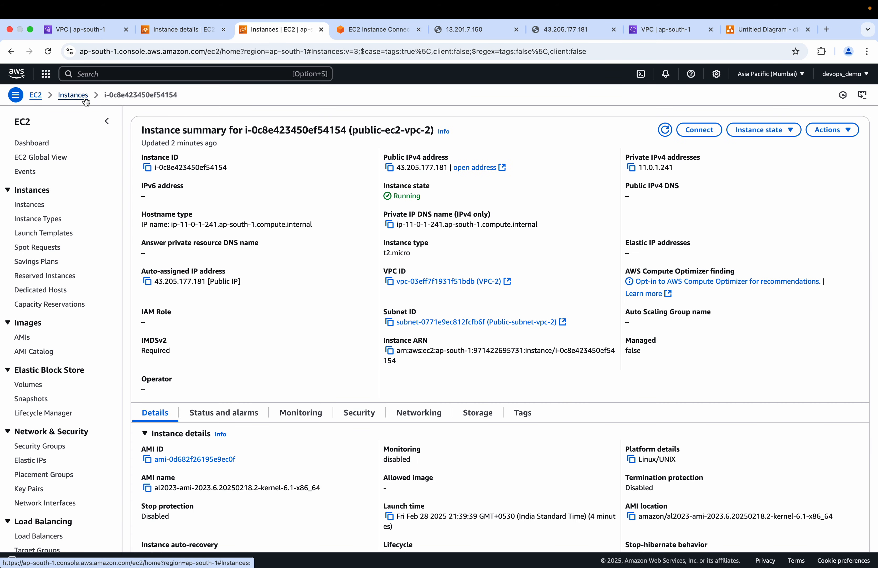
pyautogui.click(300, 206)
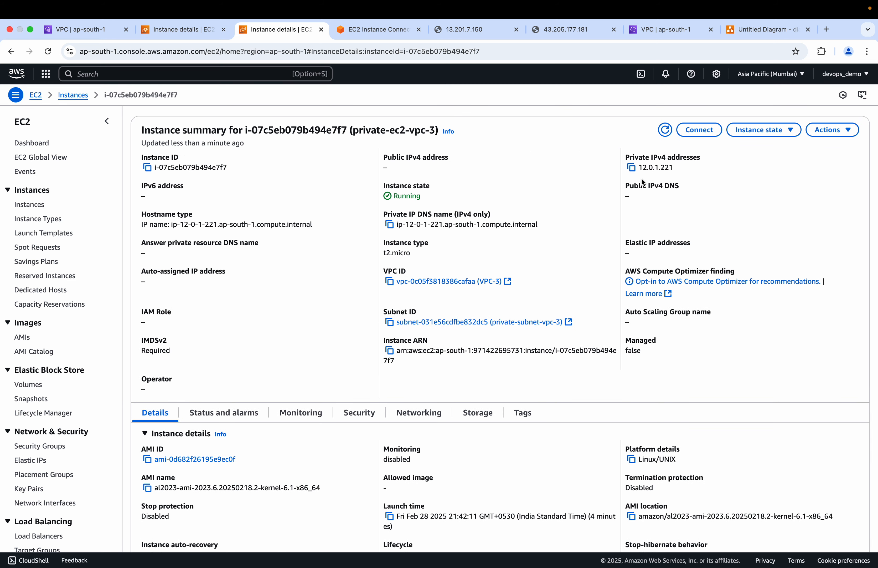
pyautogui.click(631, 167)
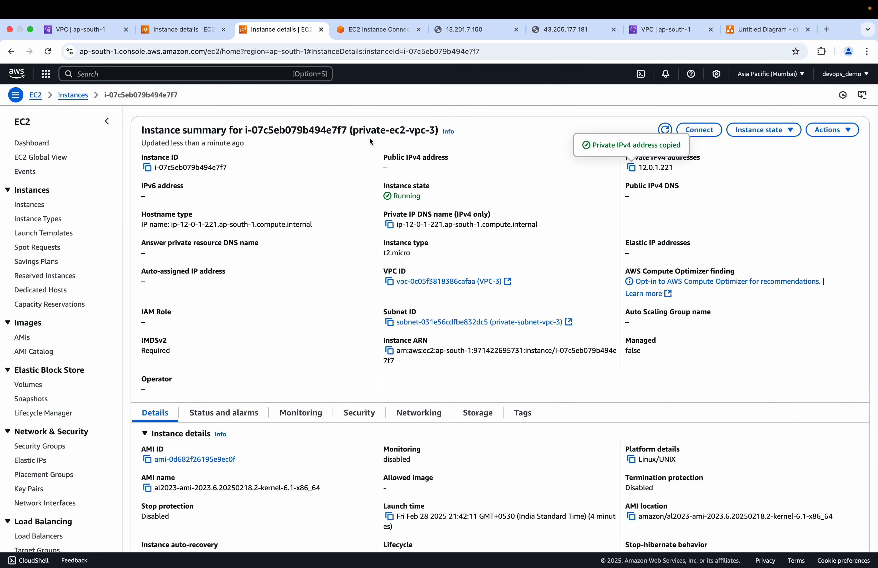
# Try to log in to private-ec2-vpc-3 at 12.0.1.221 over SSH from the public-ec2-vpc-1 terminal, and interrupt the connection attempt
pyautogui.click(384, 38)
pyautogui.press('super+v')
pyautogui.press('Return')
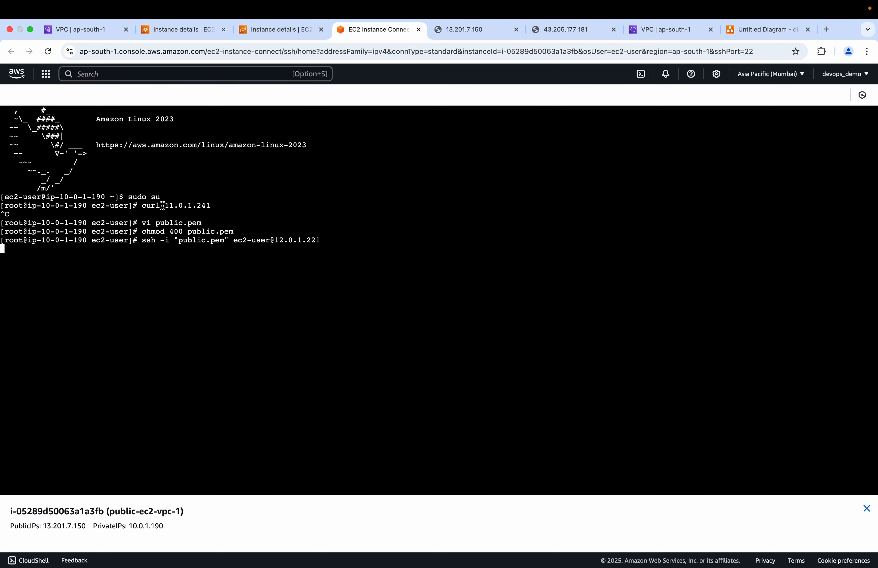
pyautogui.click(740, 33)
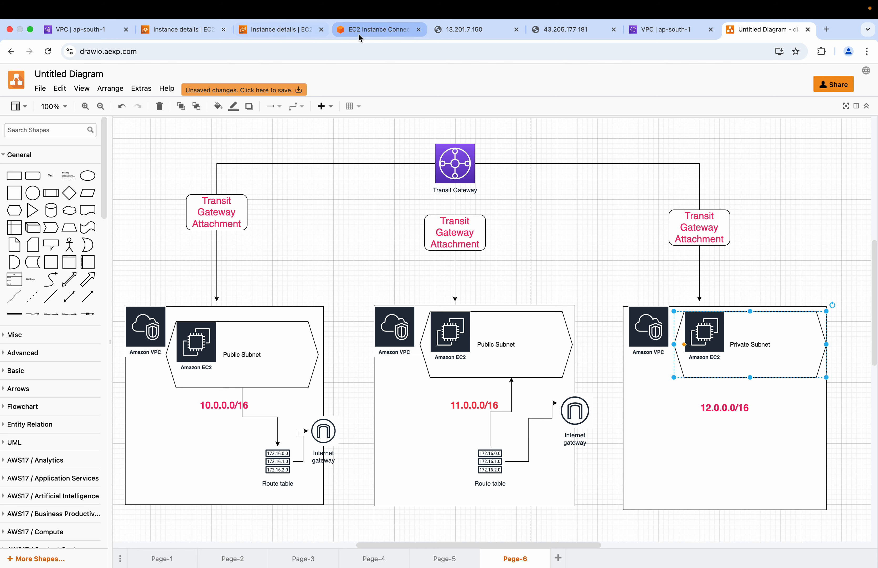
pyautogui.click(367, 36)
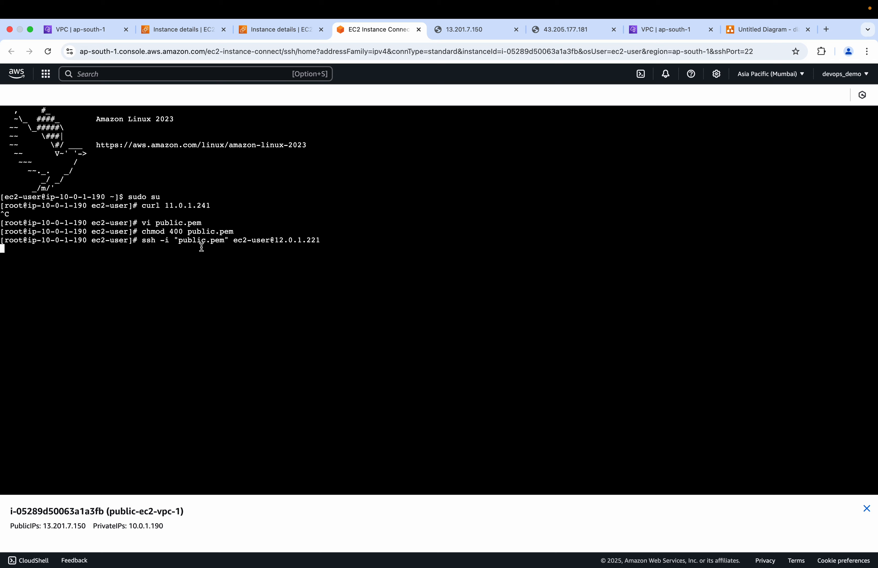
pyautogui.hotkey('ctrl', 'c')
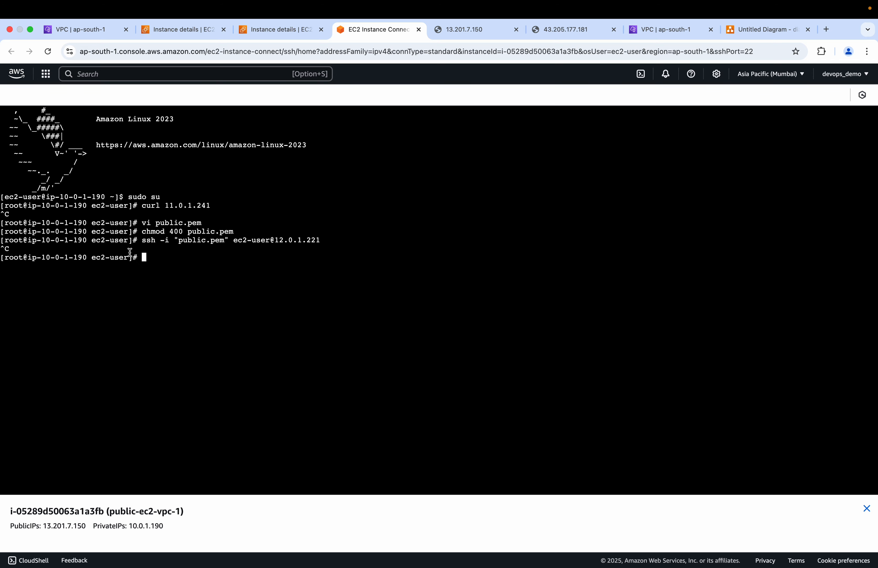
# Start a new transit gateway in the VPC console with the name tag demo-tgw and the description demo
pyautogui.click(755, 34)
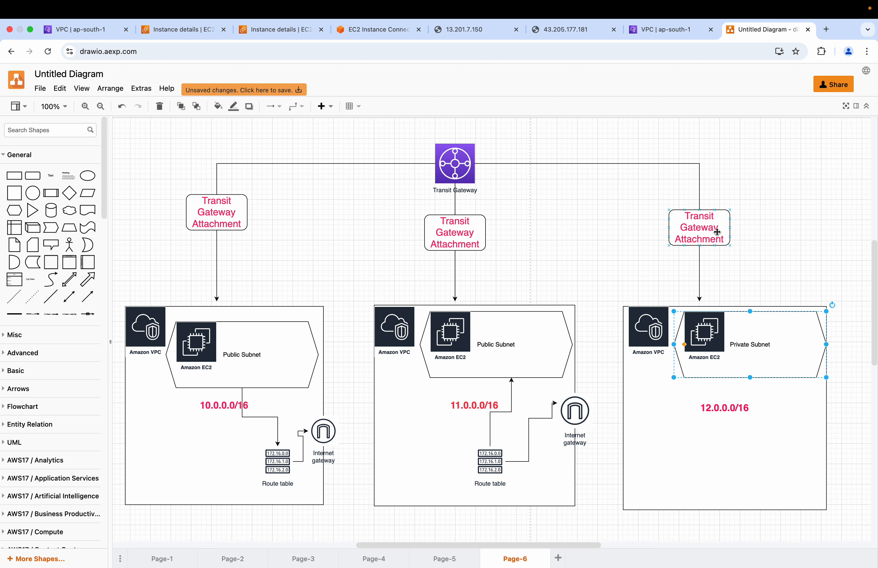
pyautogui.click(99, 31)
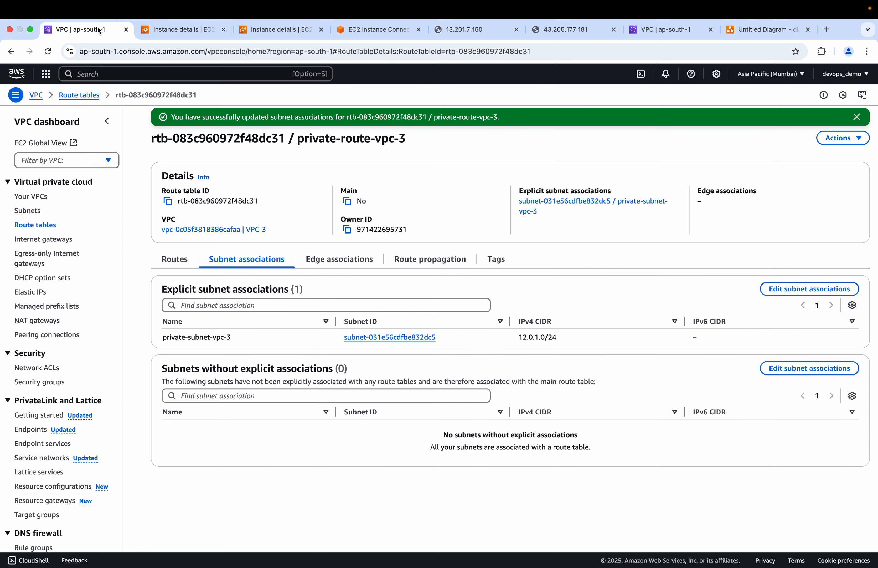
pyautogui.scroll(-10, 50, 369)
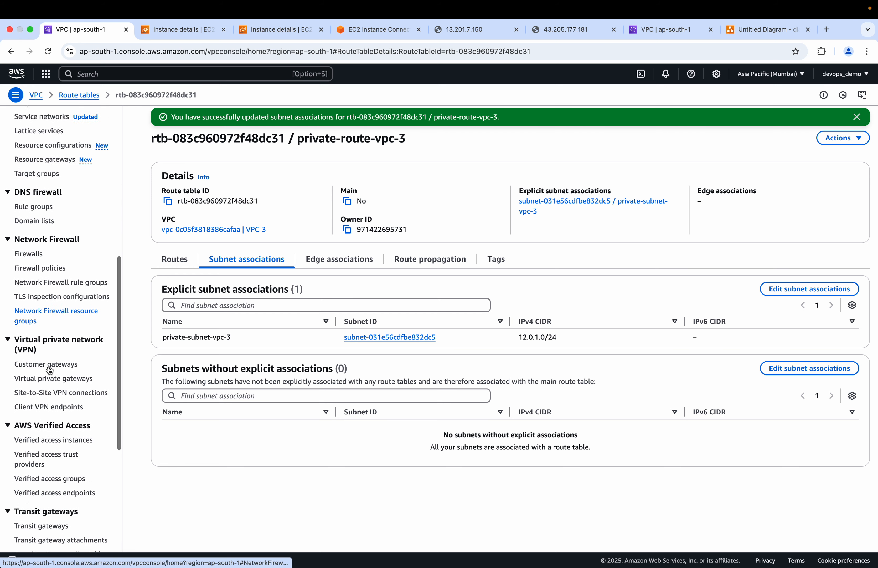
pyautogui.scroll(-2, 50, 370)
pyautogui.click(43, 402)
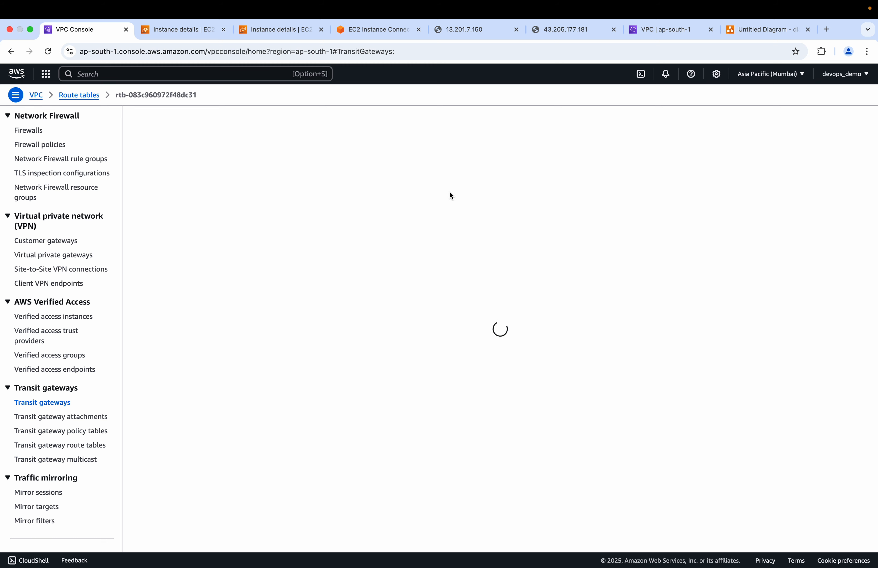
pyautogui.click(513, 241)
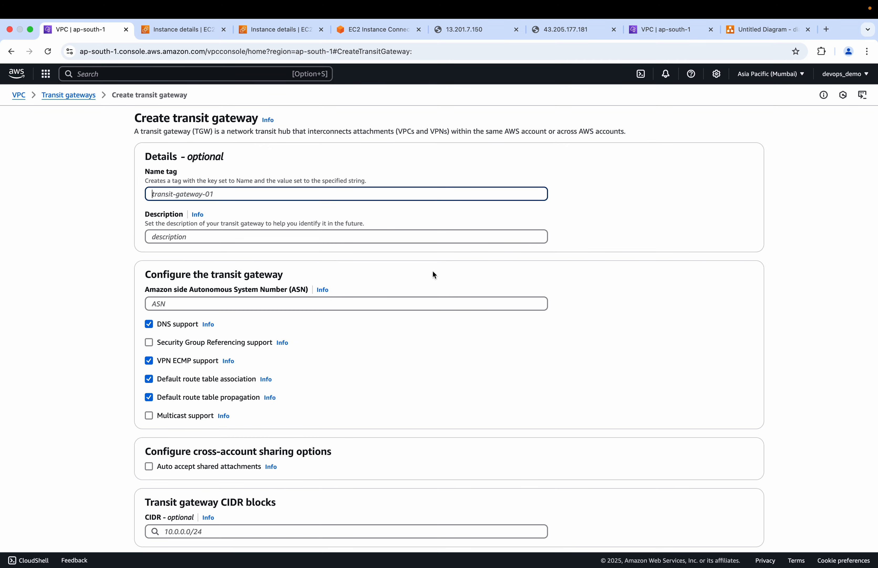
pyautogui.write('demo-tgw')
pyautogui.click(174, 235)
pyautogui.write('dem')
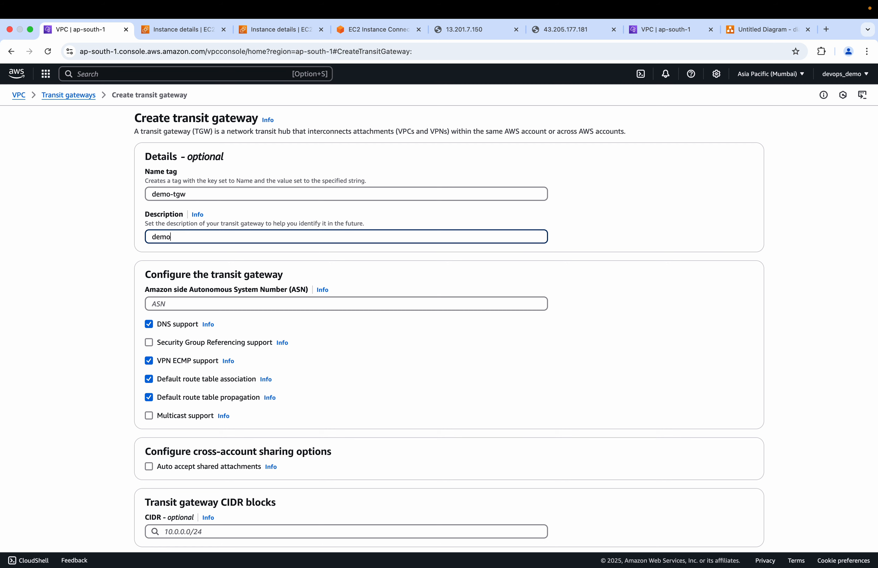
# Create the transit gateway with the default options and no CIDR block, and refresh the transit gateways list
pyautogui.scroll(-2, 197, 275)
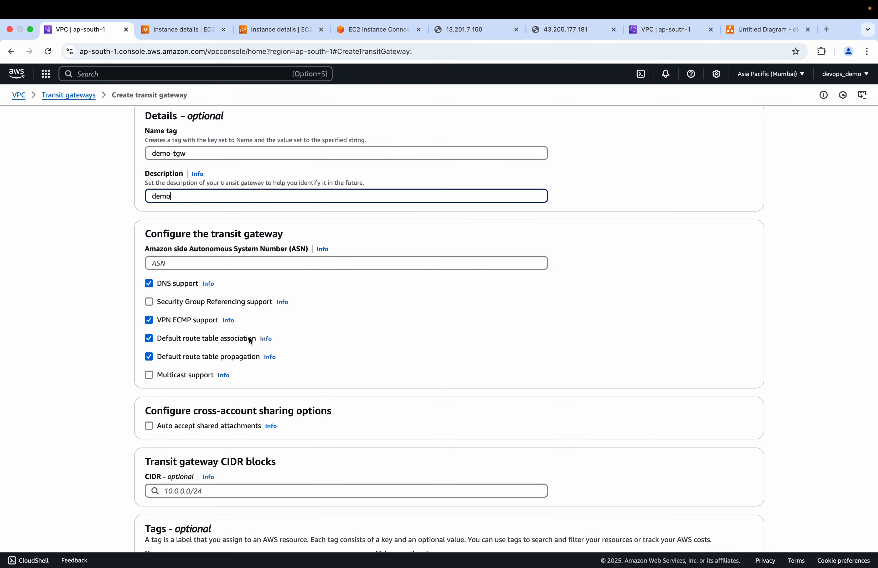
pyautogui.scroll(-10, 251, 339)
pyautogui.click(181, 250)
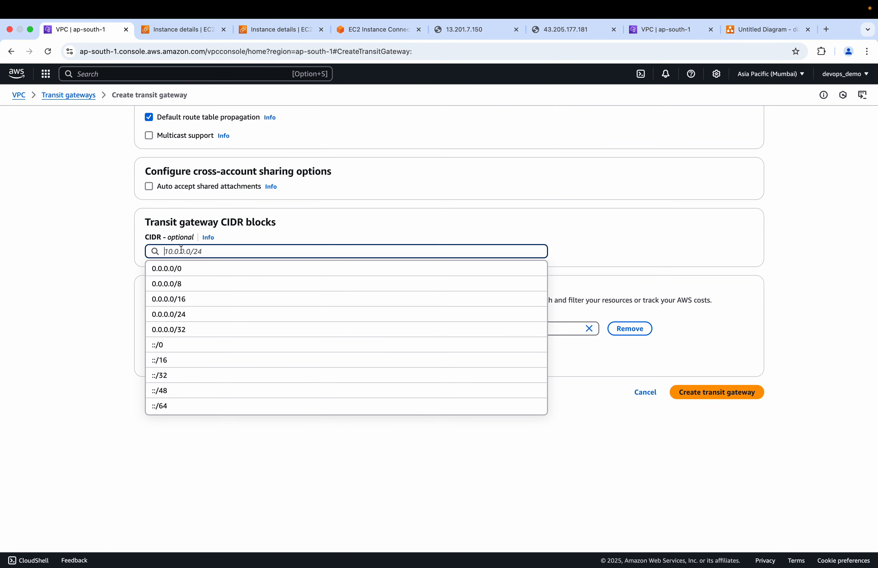
pyautogui.click(335, 211)
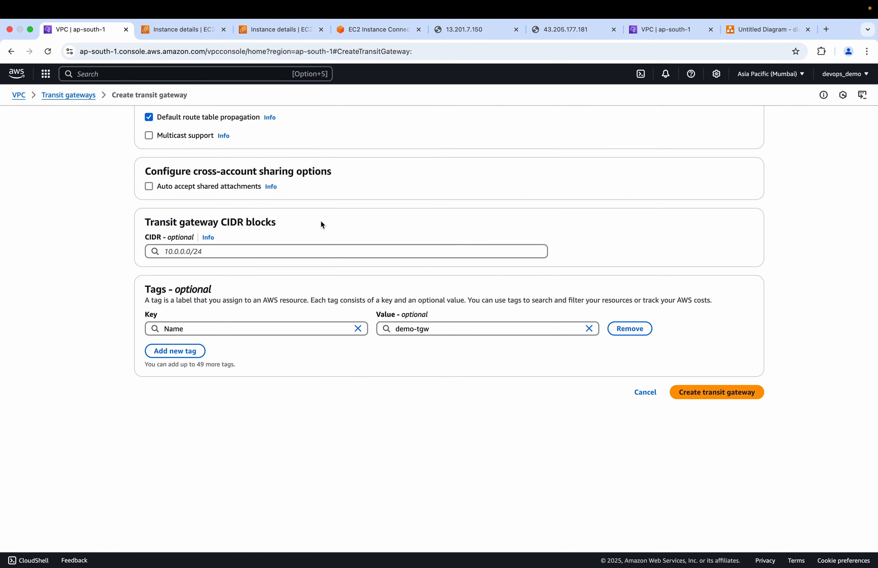
pyautogui.click(679, 391)
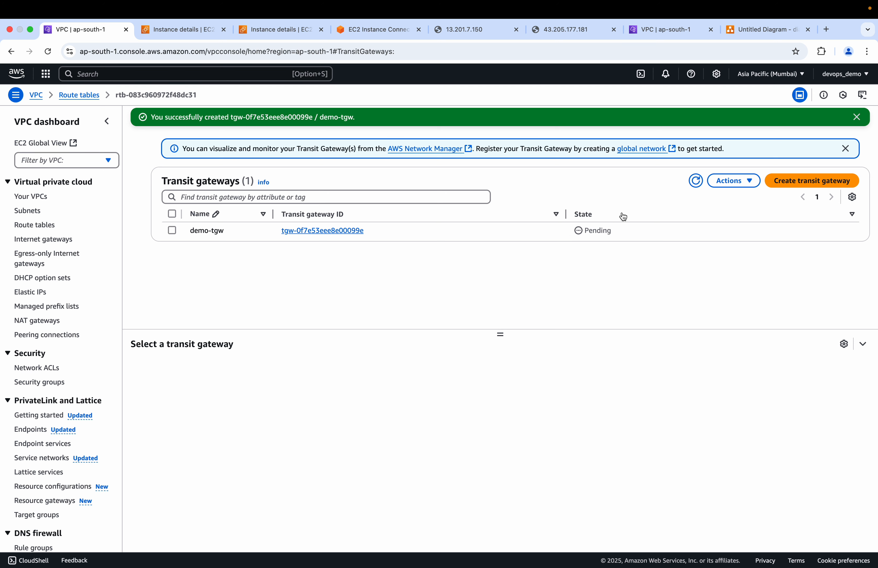
pyautogui.click(696, 181)
# Start a VPC-type transit gateway attachment with the name tag tgw-vpc-1 and look up the available transit gateways for it
pyautogui.scroll(-10, 84, 341)
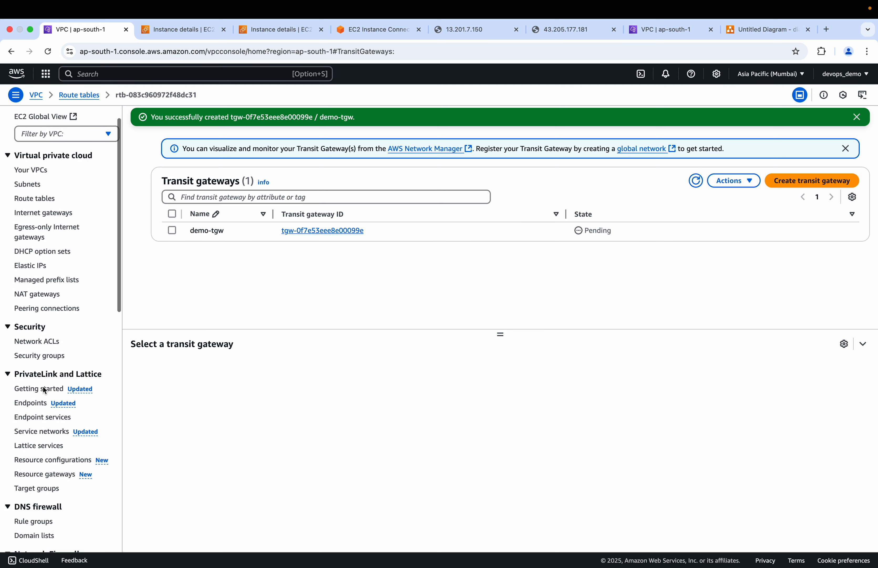
pyautogui.scroll(-1, 45, 390)
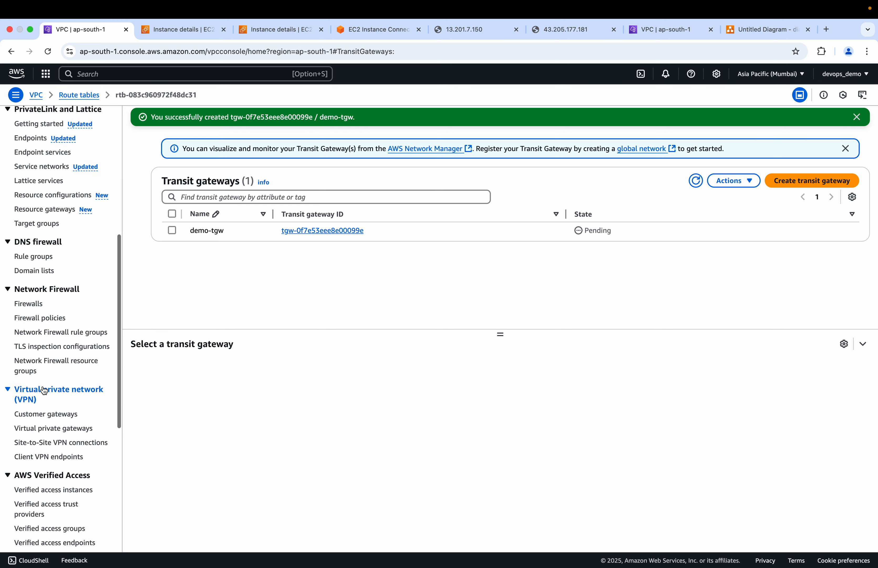
pyautogui.scroll(-8, 44, 493)
pyautogui.scroll(-2, 52, 424)
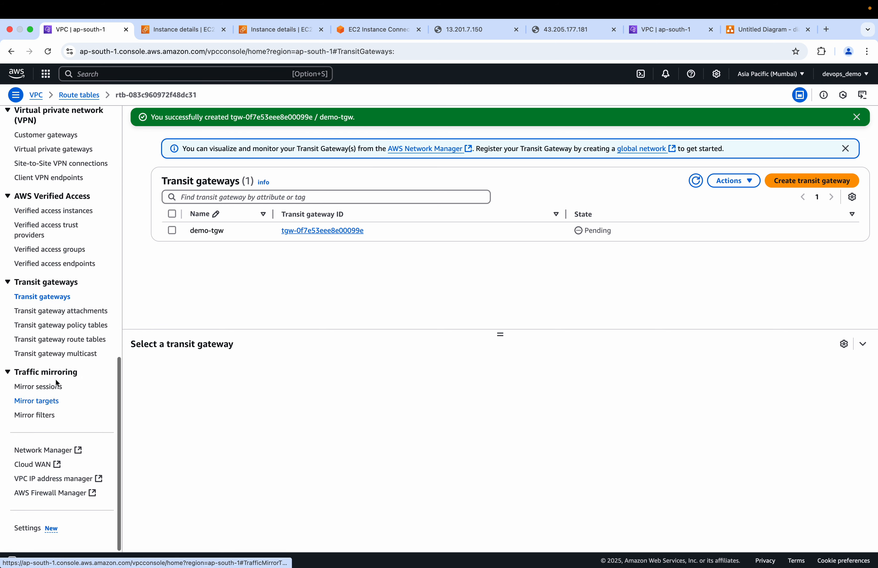
pyautogui.click(75, 311)
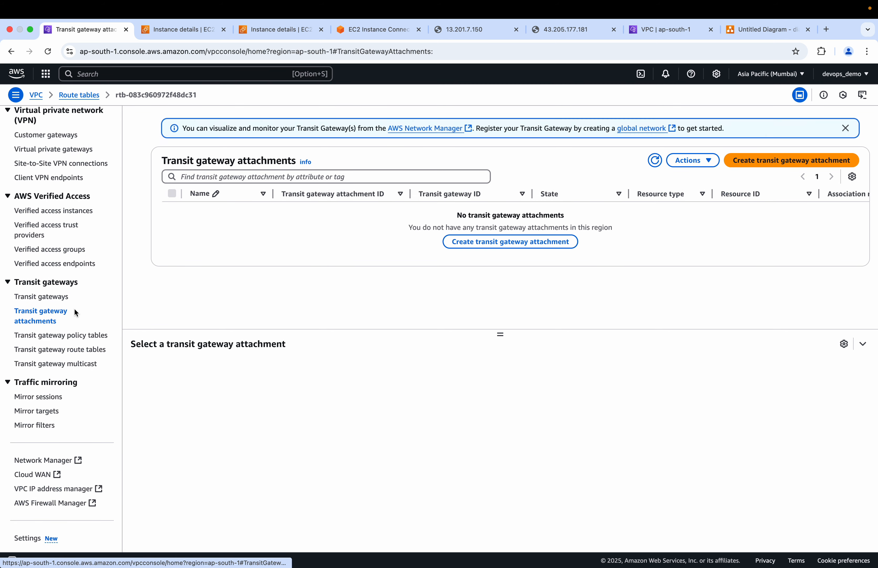
pyautogui.click(508, 246)
pyautogui.click(280, 194)
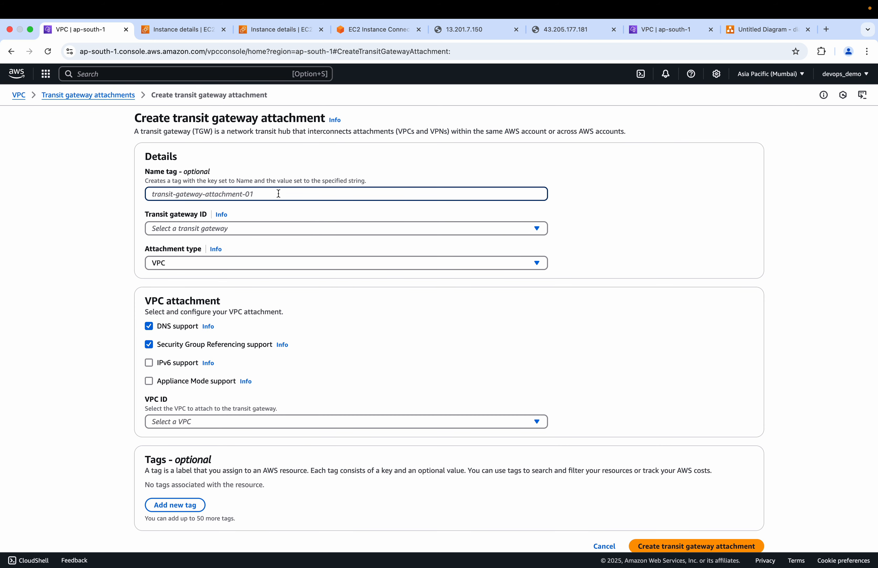
pyautogui.write('tgw-vpc-1')
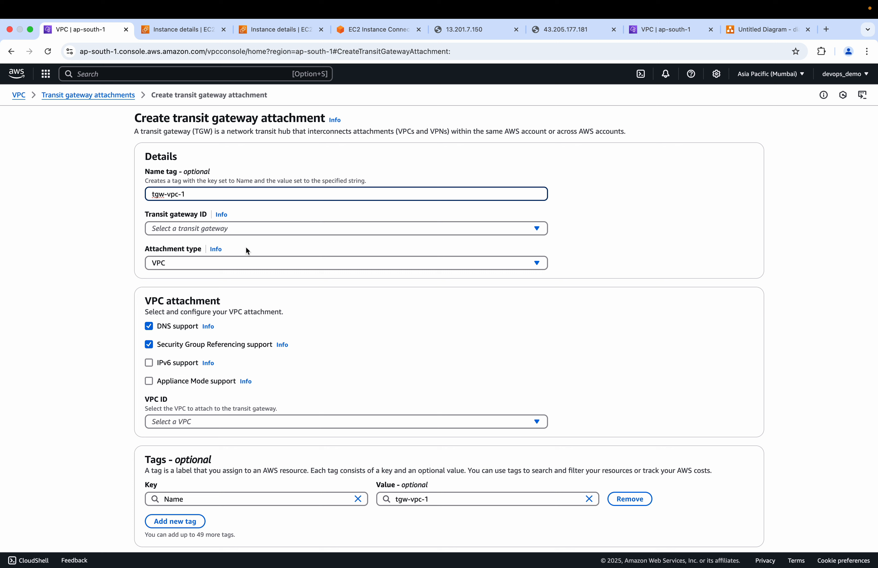
pyautogui.click(220, 228)
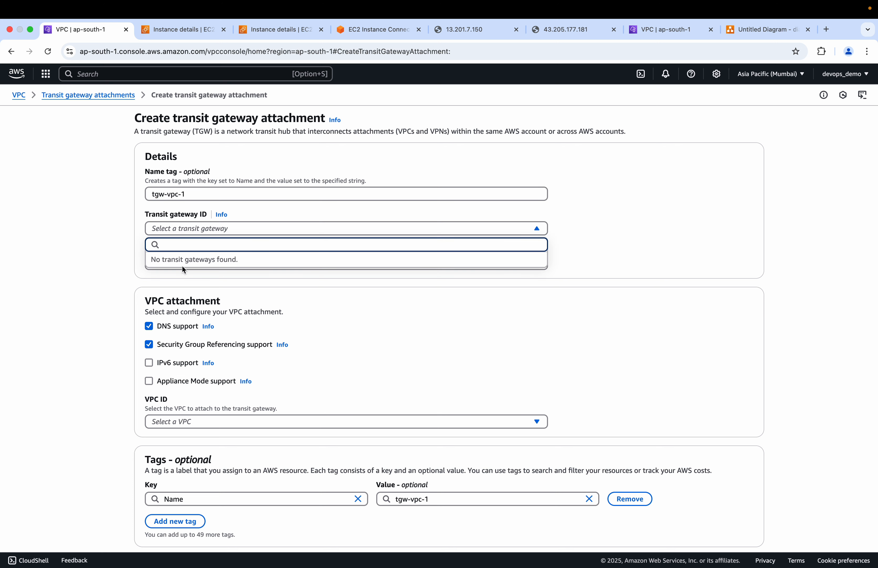
# Check the state of demo-tgw in a separate VPC console tab and return to the architecture diagram
pyautogui.keyDown('super'); pyautogui.click(19, 95); pyautogui.keyUp('super')
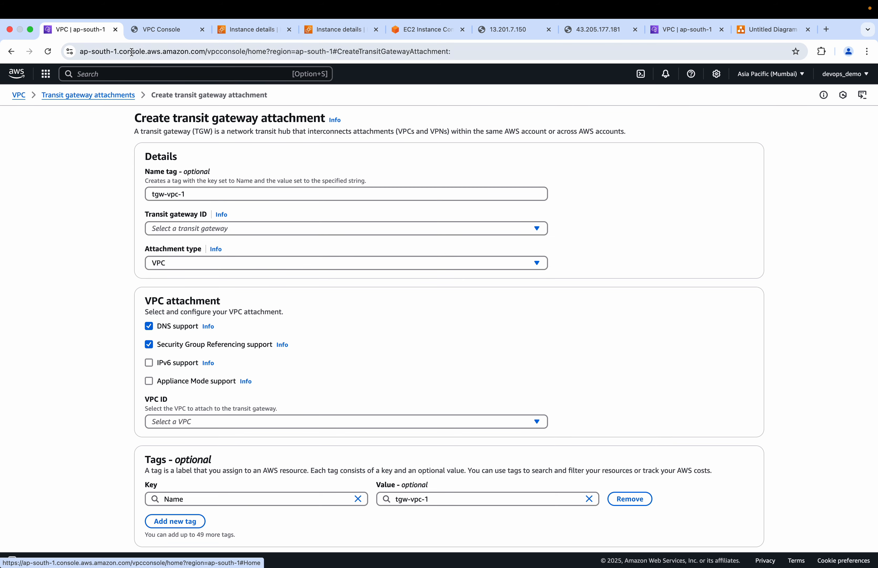
pyautogui.click(173, 32)
pyautogui.scroll(-15, 105, 189)
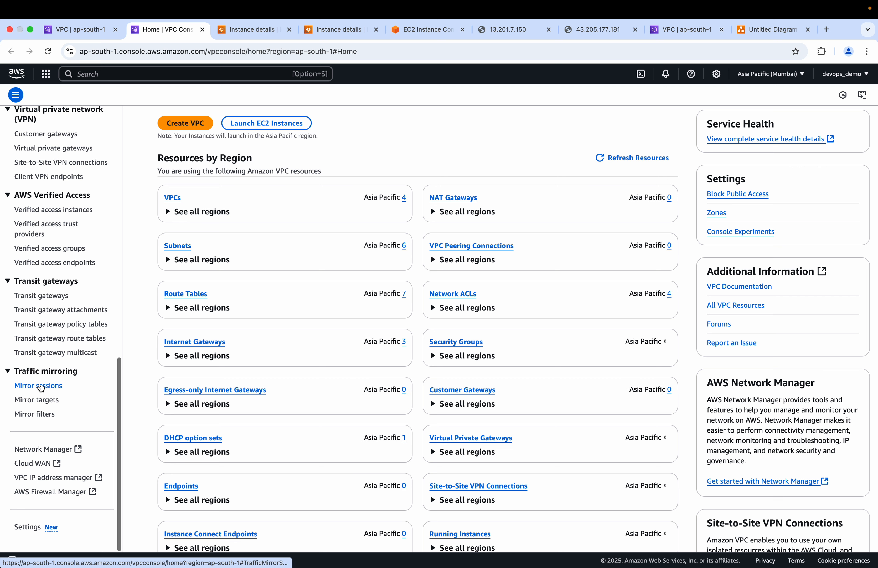
pyautogui.click(48, 299)
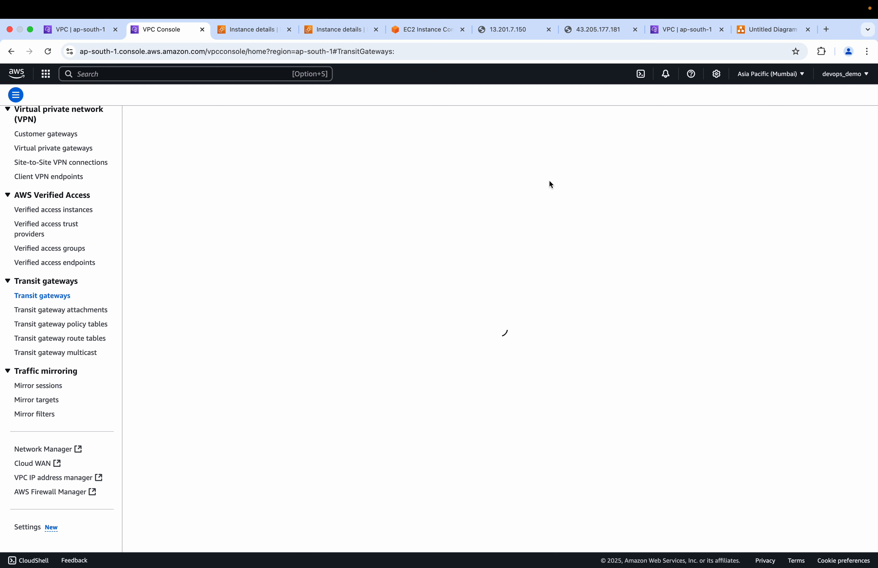
pyautogui.click(696, 162)
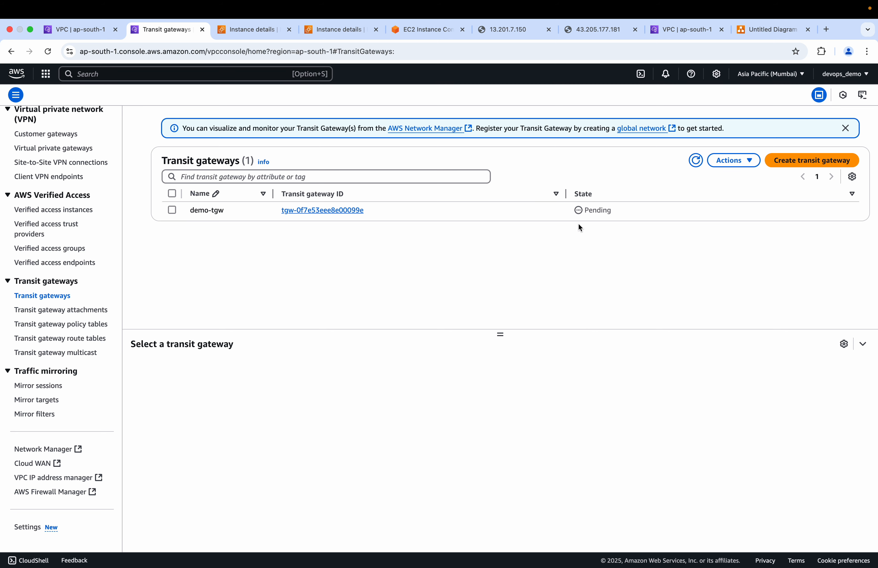
pyautogui.click(768, 31)
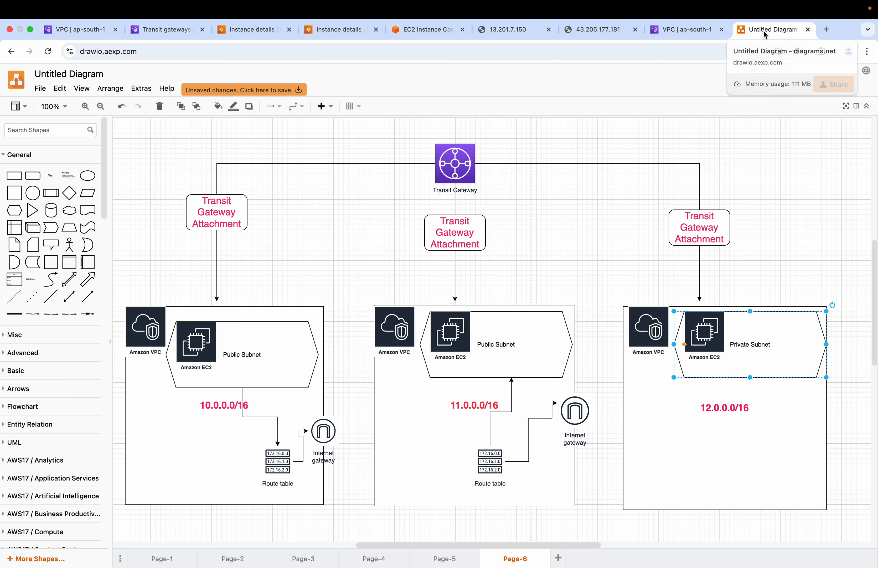
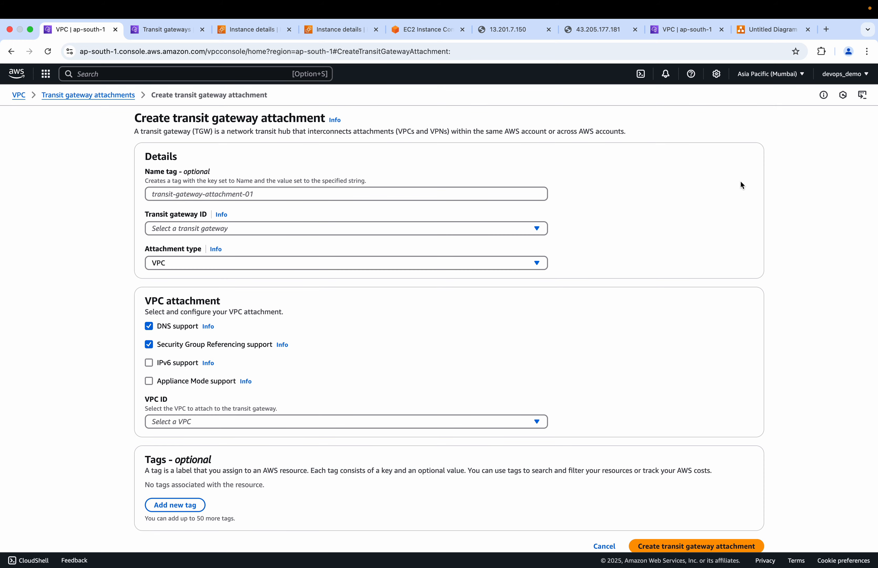
# Create a VPC transit gateway attachment named tgw-vpc-3-attachment that links transit gateway tgw-0f7e53eee8e00099e to VPC-3 (vpc-0c05f3818386cafaa)
pyautogui.click(236, 195)
pyautogui.write('tgw')
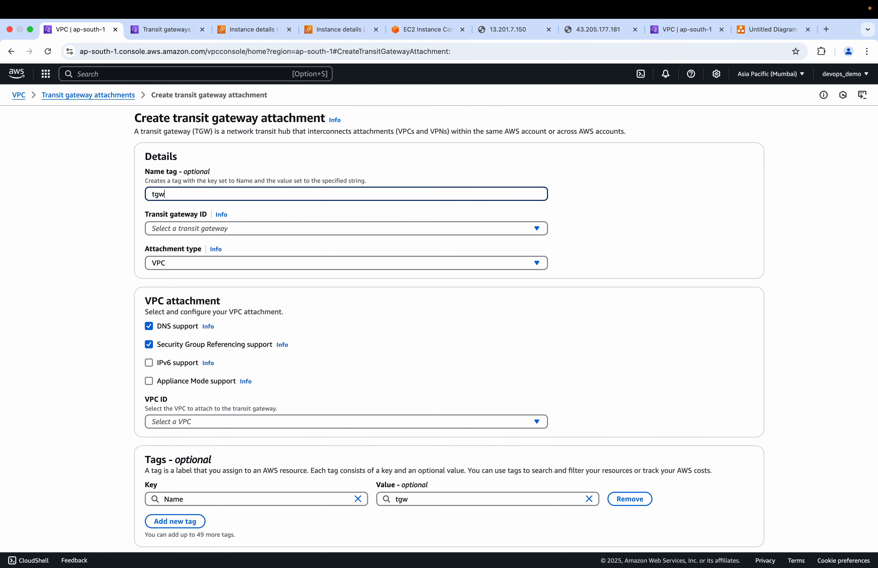
pyautogui.write('-vpc-3-attacg')
pyautogui.write('ment')
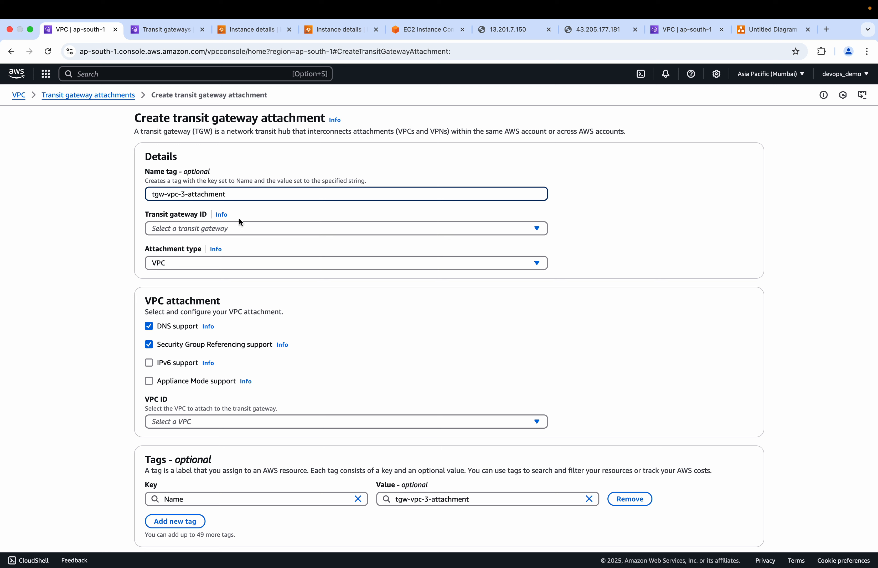
pyautogui.click(226, 227)
pyautogui.click(193, 262)
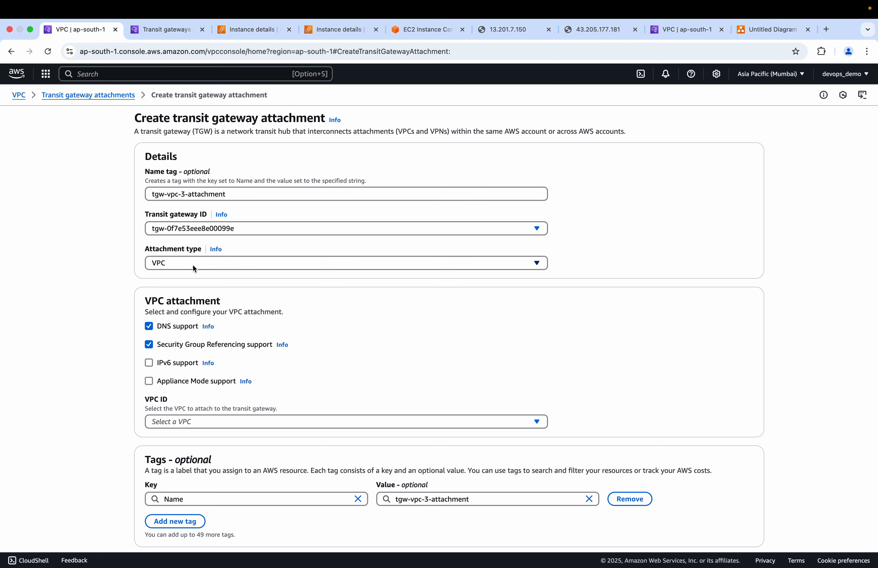
pyautogui.click(217, 420)
pyautogui.click(229, 358)
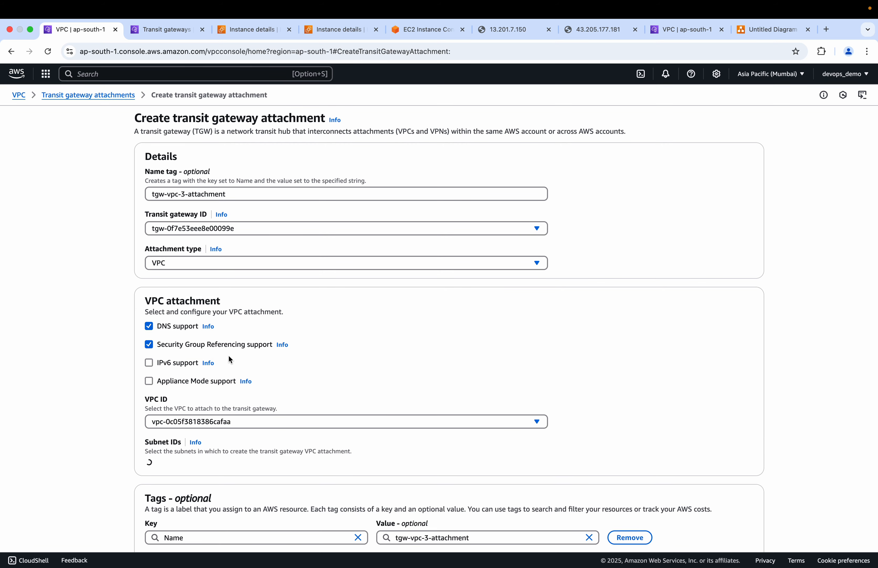
pyautogui.scroll(-8, 229, 358)
pyautogui.click(663, 365)
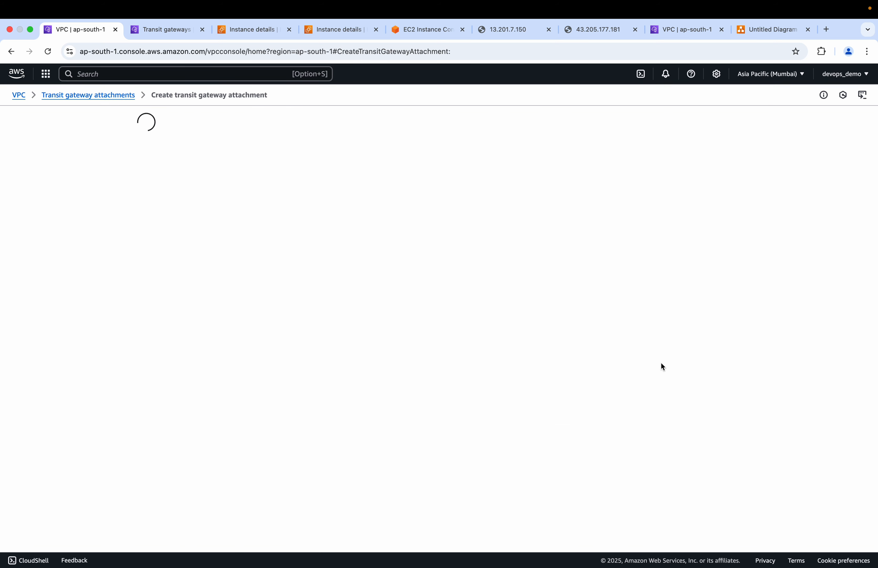
# Review the VPC route tables in the architecture diagram and open the route tables list in the VPC console
pyautogui.click(750, 31)
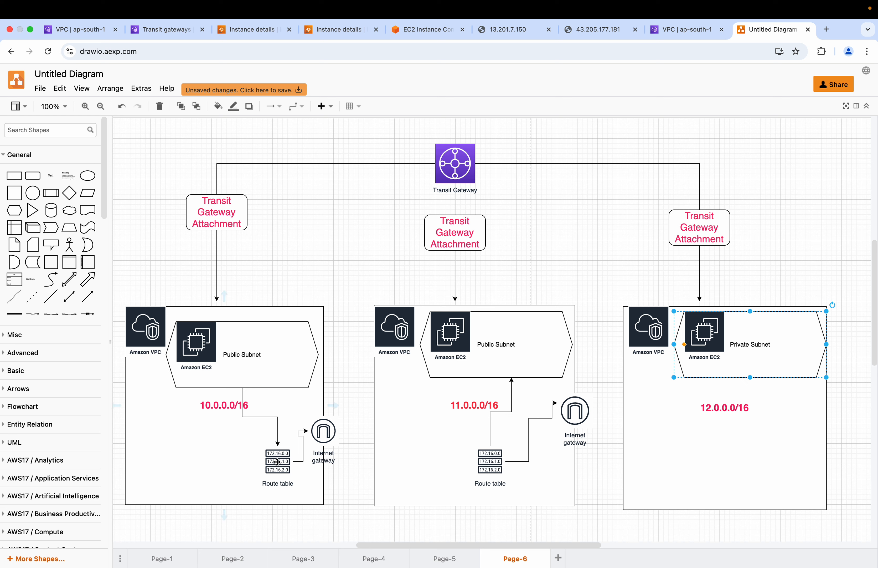
pyautogui.click(94, 29)
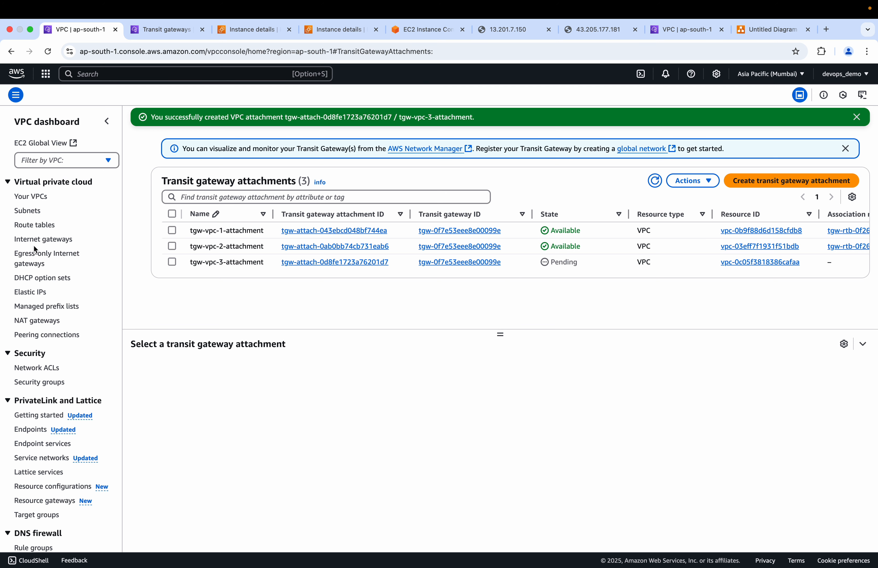
pyautogui.click(35, 225)
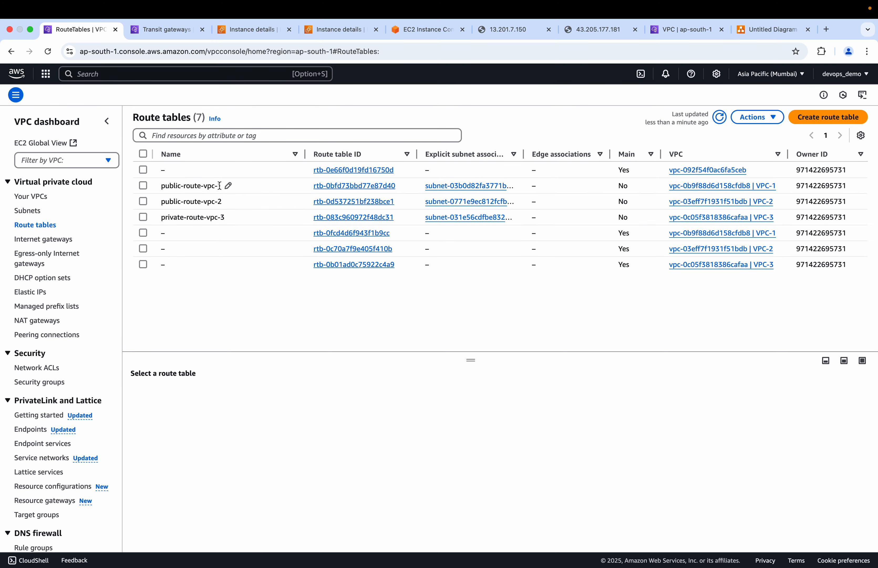
# Start a new route in the public-route-vpc-1 route table and check the VPC CIDR ranges in the architecture diagram
pyautogui.click(331, 188)
pyautogui.click(832, 268)
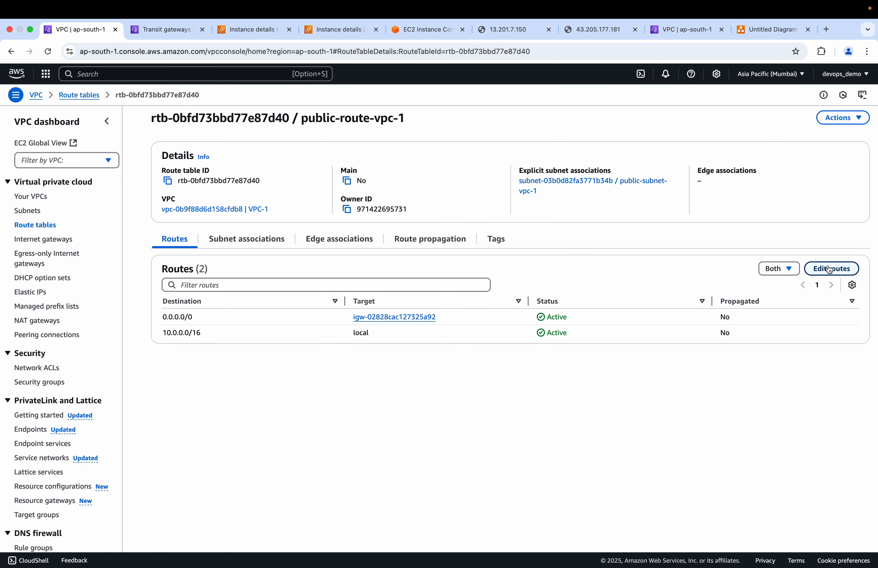
pyautogui.click(86, 245)
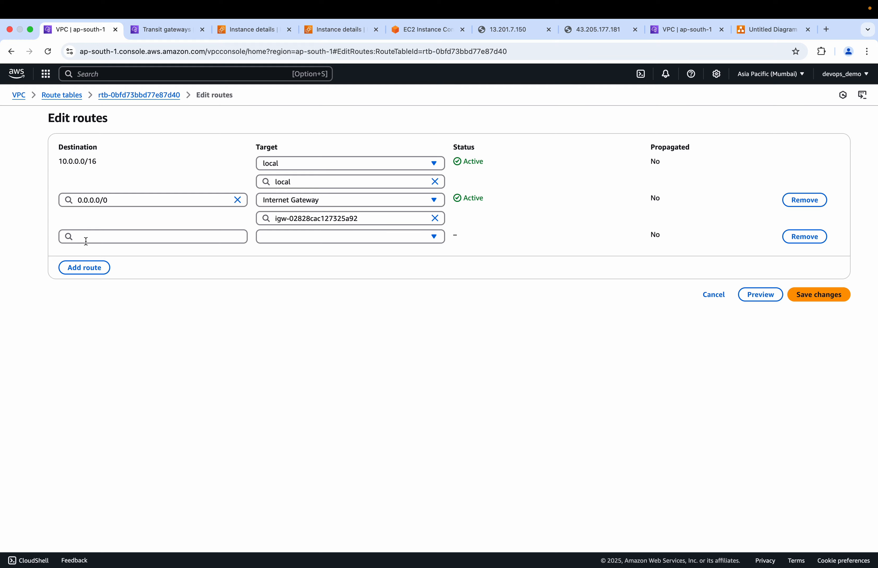
pyautogui.click(93, 236)
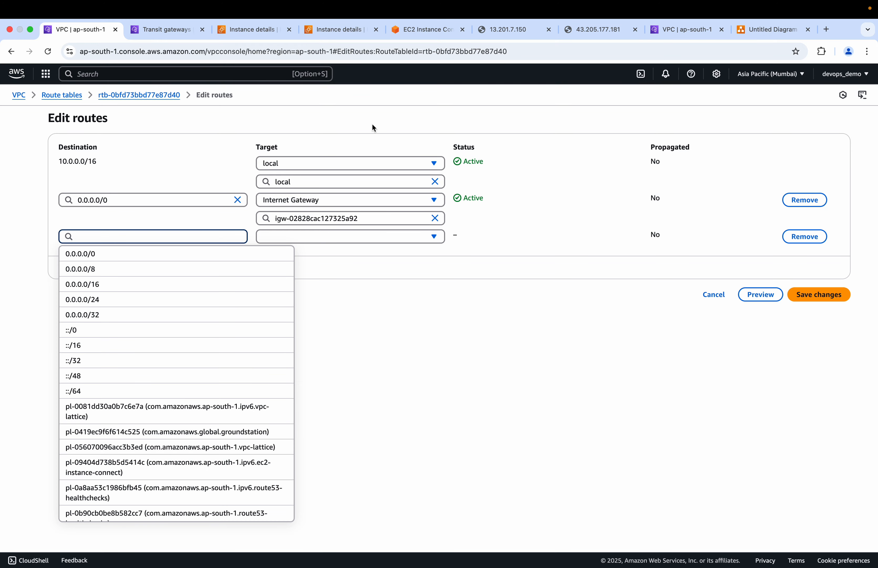
pyautogui.click(755, 31)
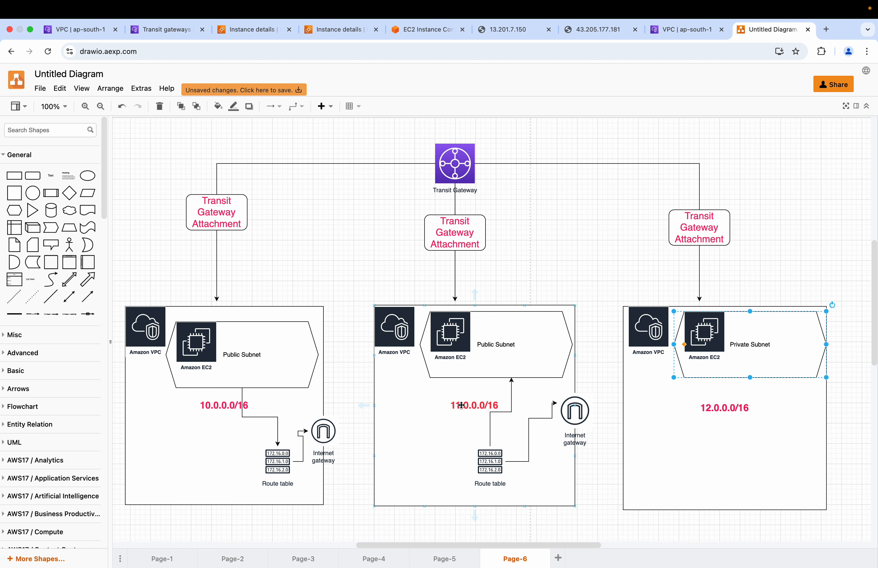
pyautogui.click(79, 29)
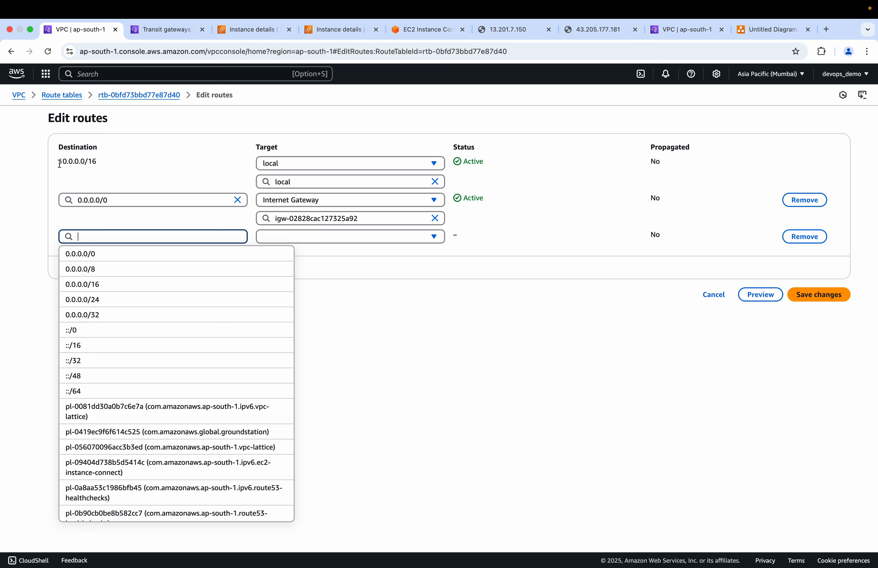
# Fill in the new public-route-vpc-1 route with destination 11.0.0.0/16 and Transit Gateway tgw-0f7e53eee8e00099e as its target
pyautogui.moveTo(58, 161); pyautogui.dragTo(92, 161)
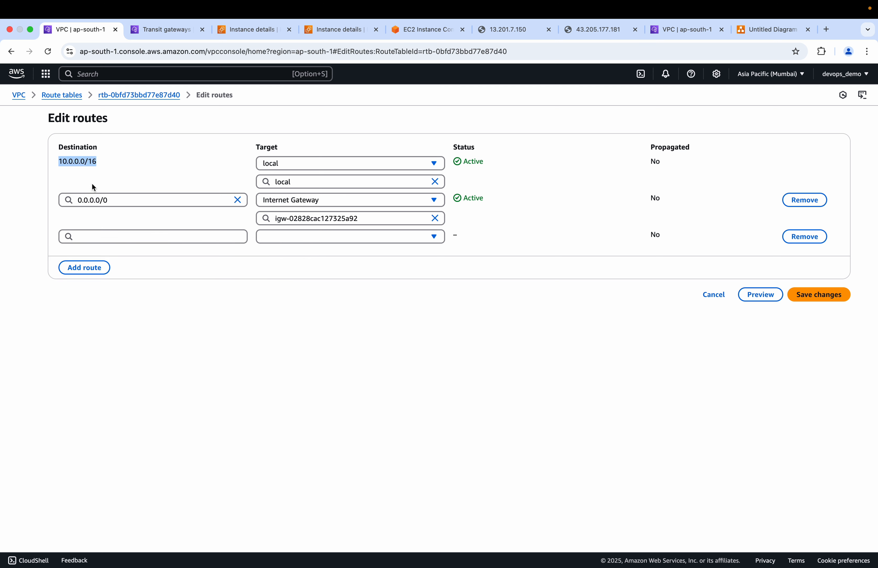
pyautogui.click(83, 236)
pyautogui.write('10.0.0.0/16')
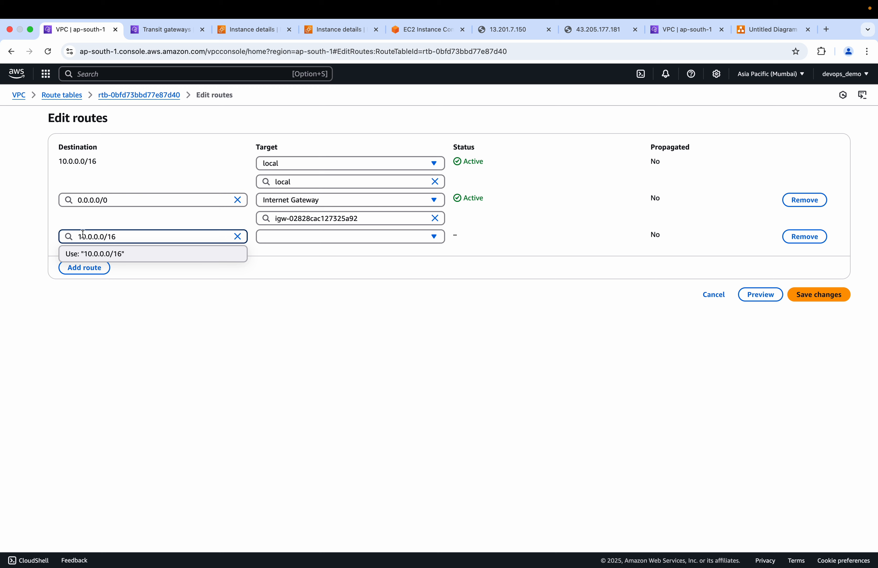
pyautogui.press('BackSpace')
pyautogui.write('1')
pyautogui.click(140, 251)
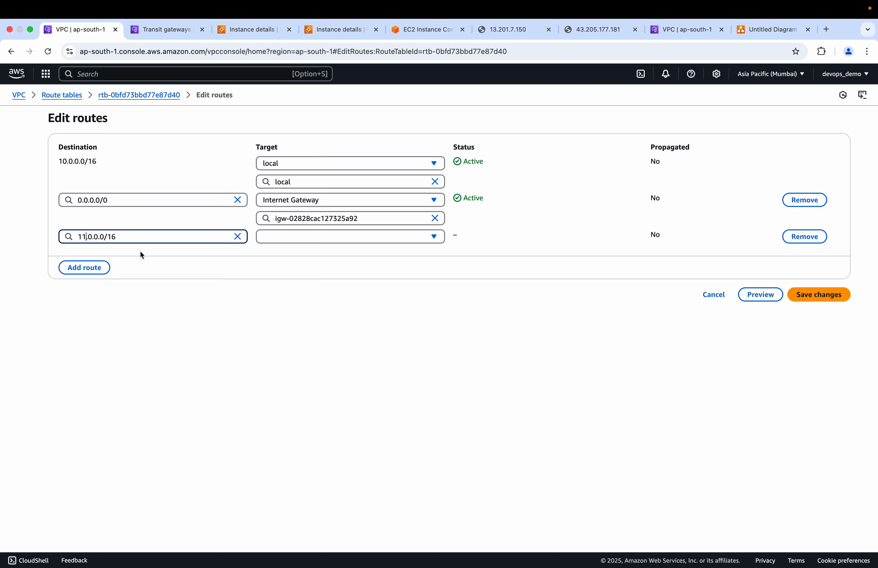
pyautogui.click(281, 241)
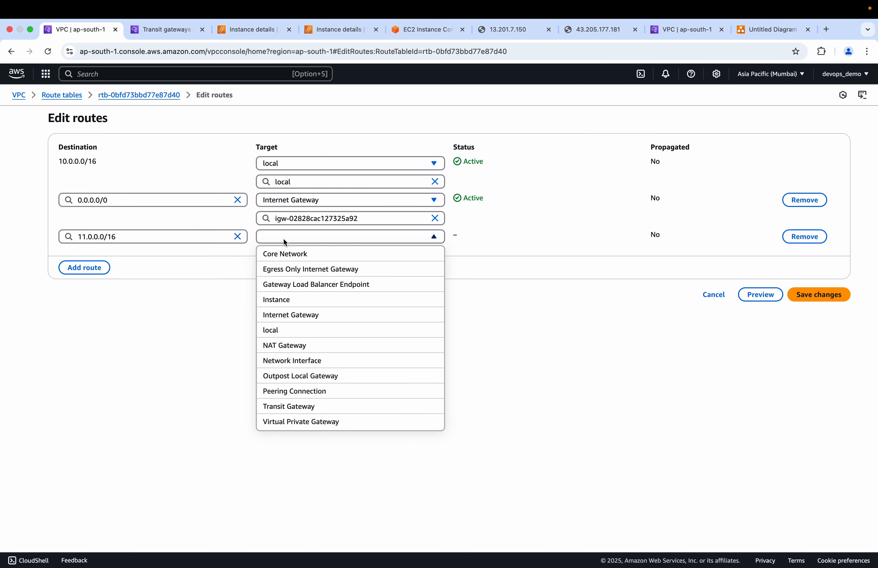
pyautogui.click(296, 406)
pyautogui.click(303, 254)
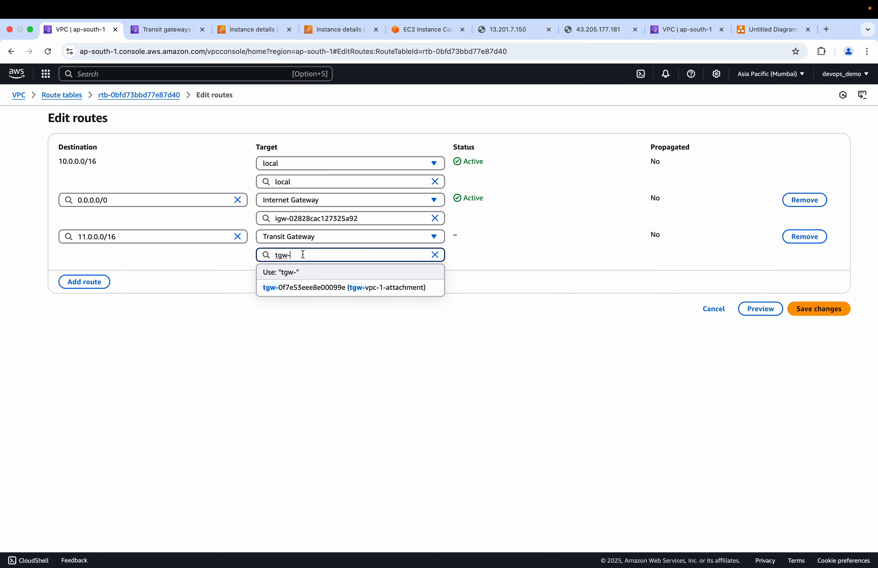
pyautogui.click(329, 286)
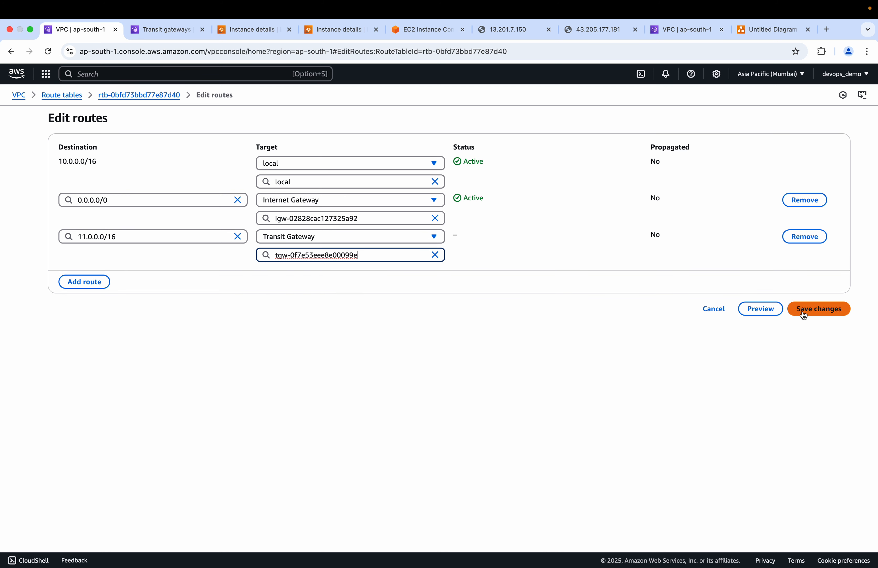
# Add another route to public-route-vpc-1 with destination 12.0.0.0/16
pyautogui.click(82, 281)
pyautogui.click(81, 274)
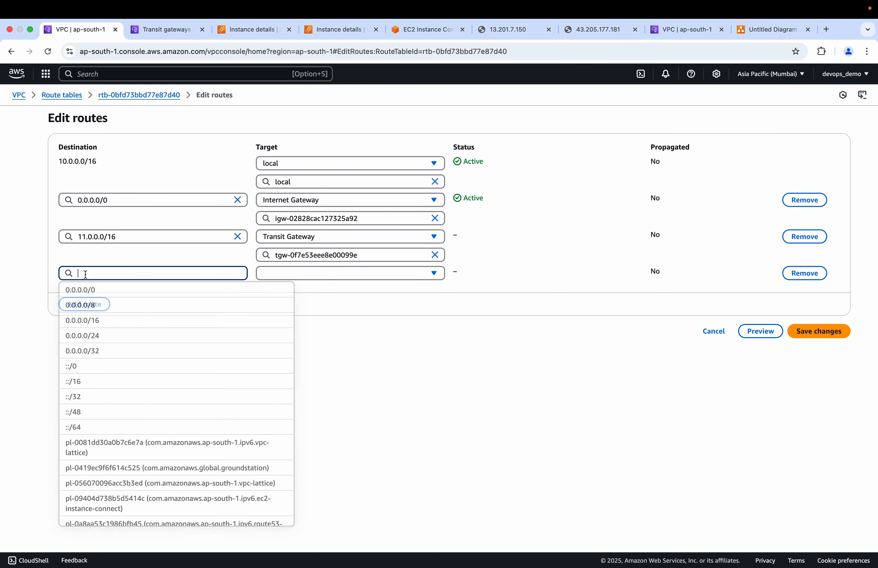
pyautogui.write('12.0')
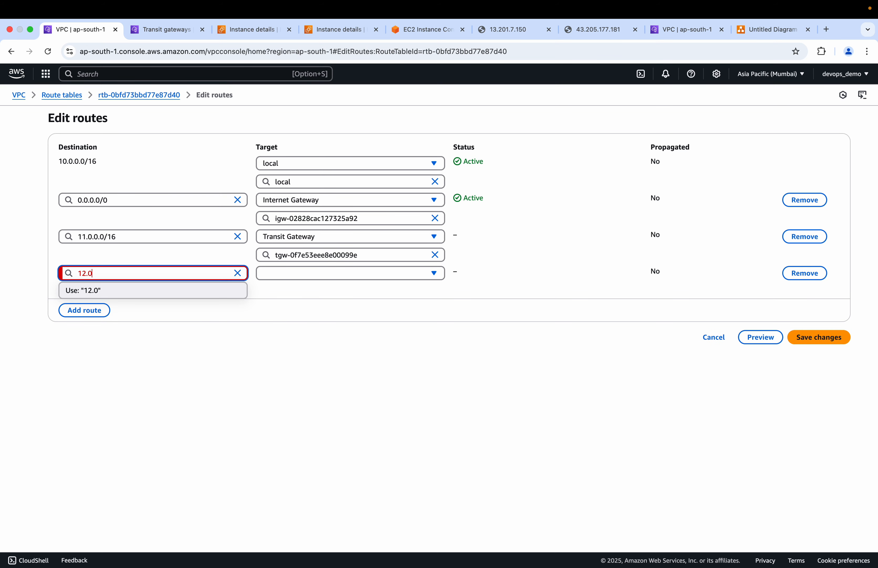
pyautogui.press('BackSpace')
pyautogui.press('BackSpace')
pyautogui.press('BackSpace')
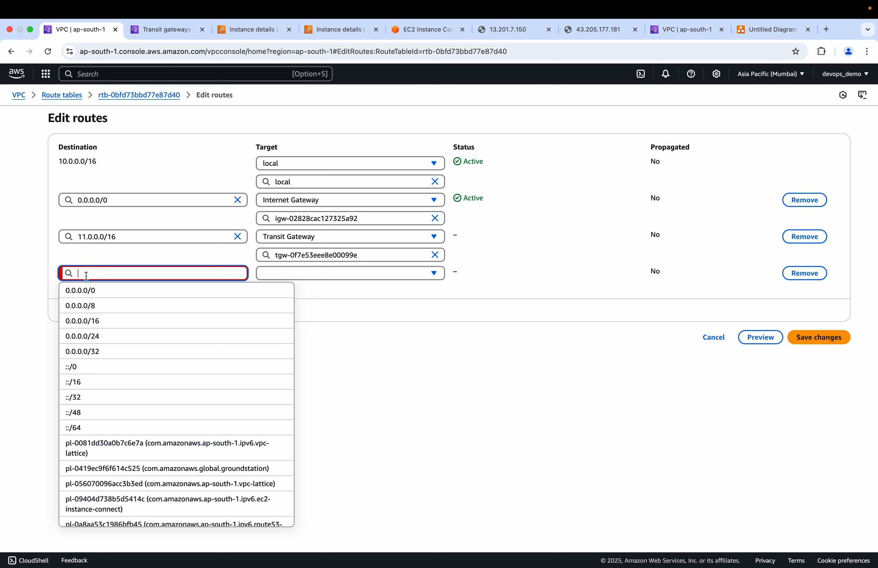
pyautogui.write('10.0.0.0/16')
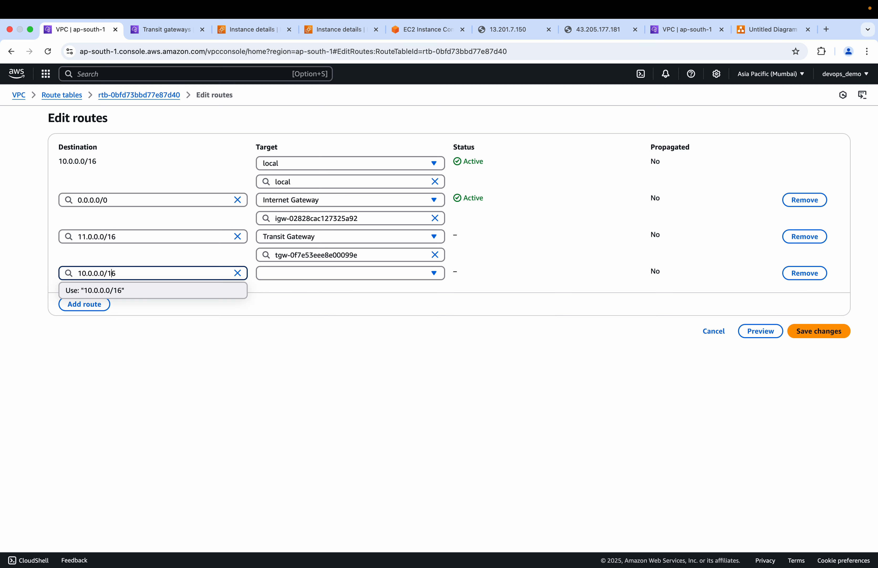
pyautogui.press('BackSpace')
pyautogui.write('2')
pyautogui.click(108, 291)
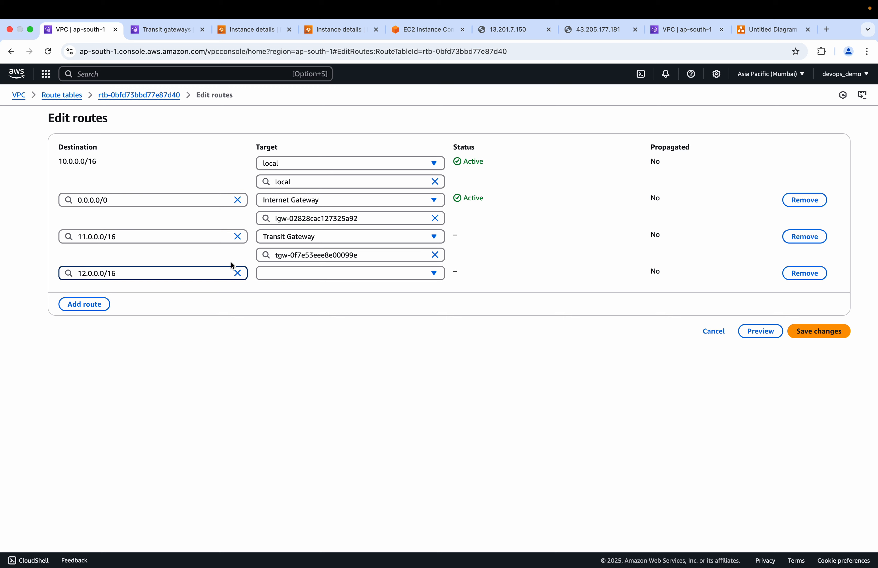
# Target the 12.0.0.0/16 route at Transit Gateway tgw-0f7e53eee8e00099e, check it against the diagram, and save the public-route-vpc-1 routes
pyautogui.click(300, 272)
pyautogui.click(287, 442)
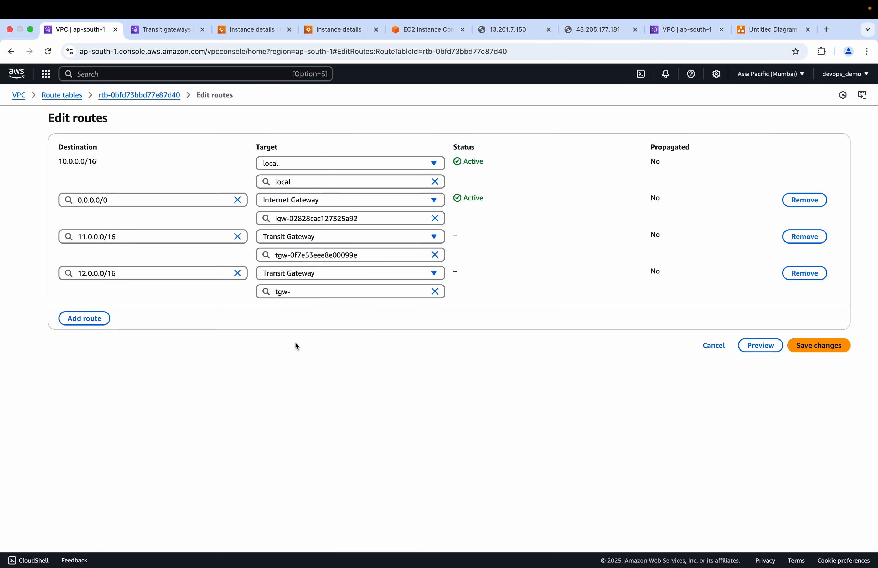
pyautogui.click(310, 290)
pyautogui.click(288, 325)
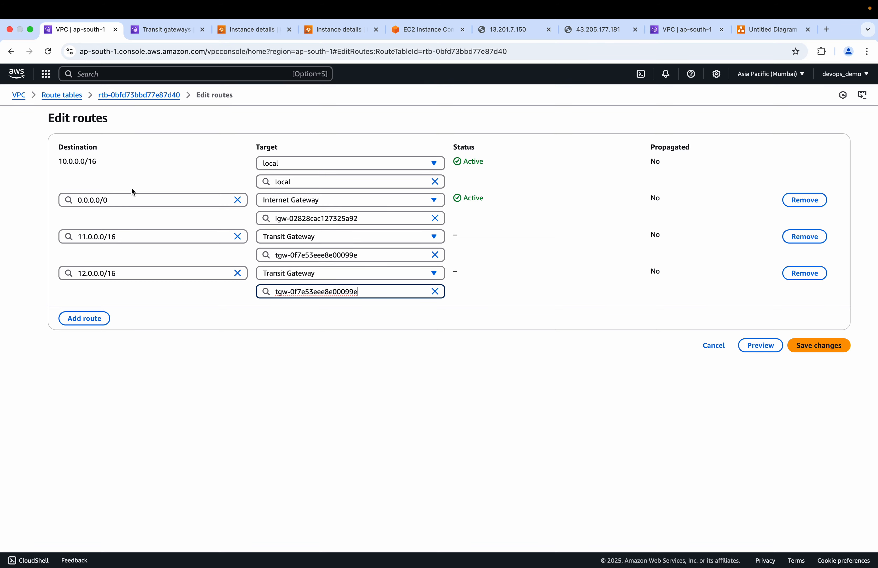
pyautogui.click(754, 28)
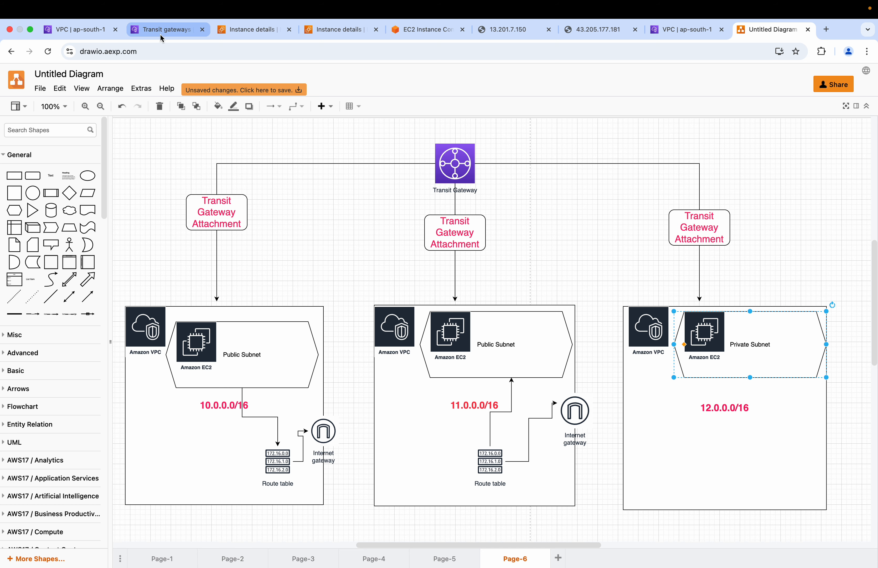
pyautogui.click(96, 33)
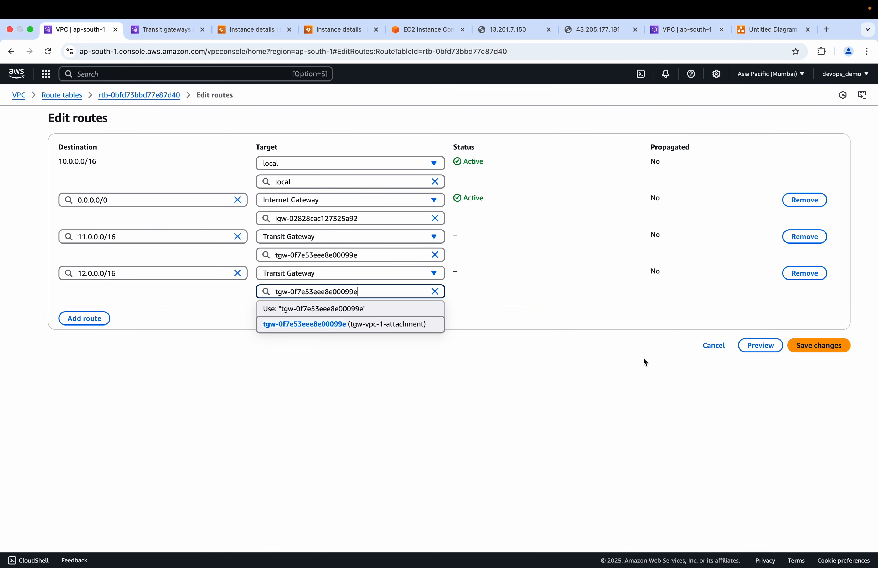
pyautogui.click(431, 324)
pyautogui.click(830, 345)
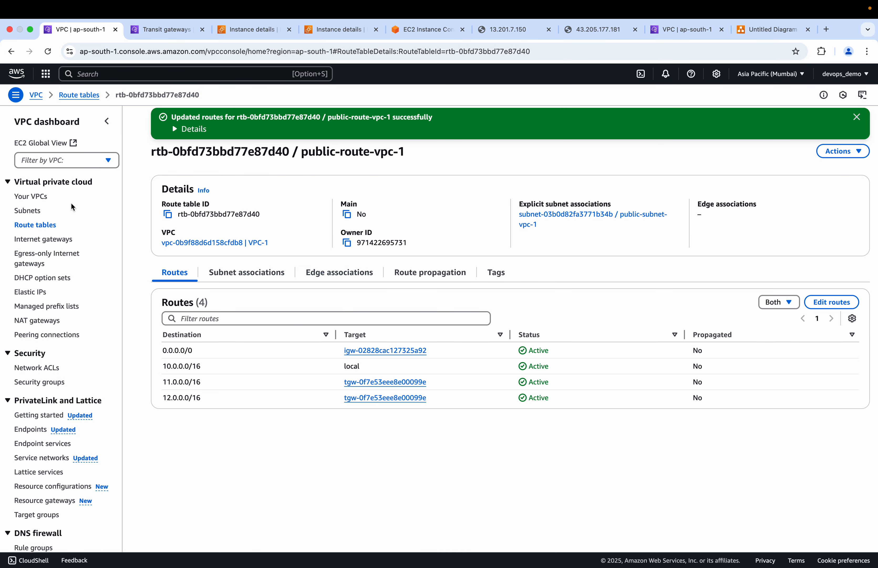
# Add a route in the public-route-vpc-2 route table for 10.0.0.0/16 targeting Transit Gateway tgw-0f7e53eee8e00099e
pyautogui.click(89, 101)
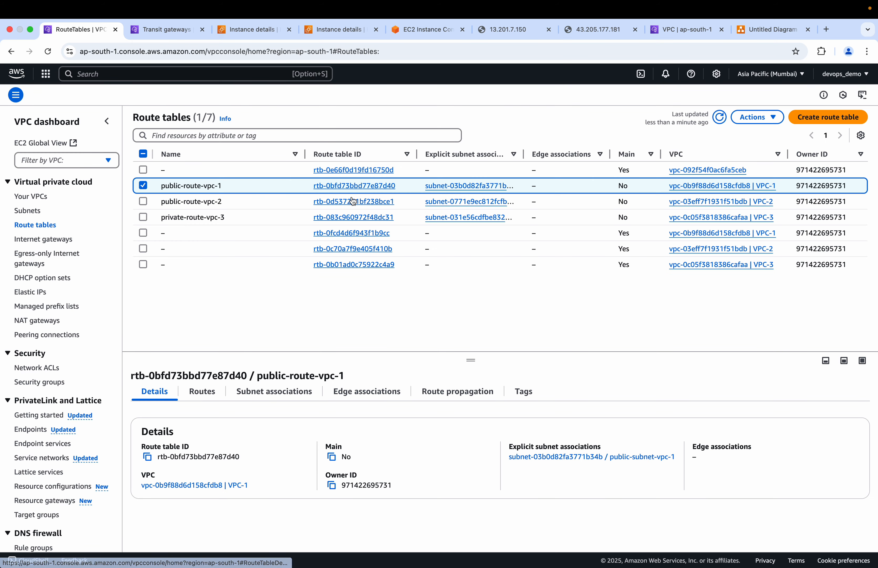
pyautogui.click(338, 203)
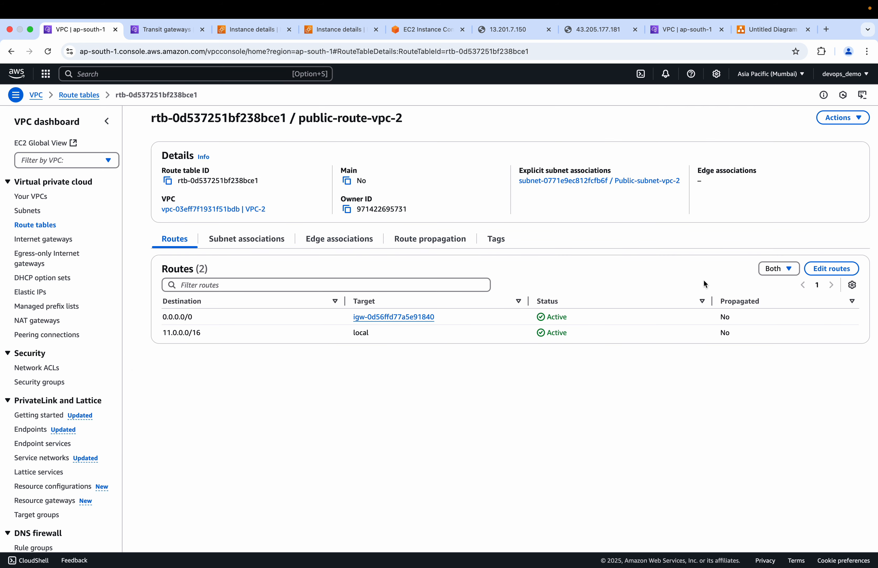
pyautogui.click(829, 275)
pyautogui.click(95, 245)
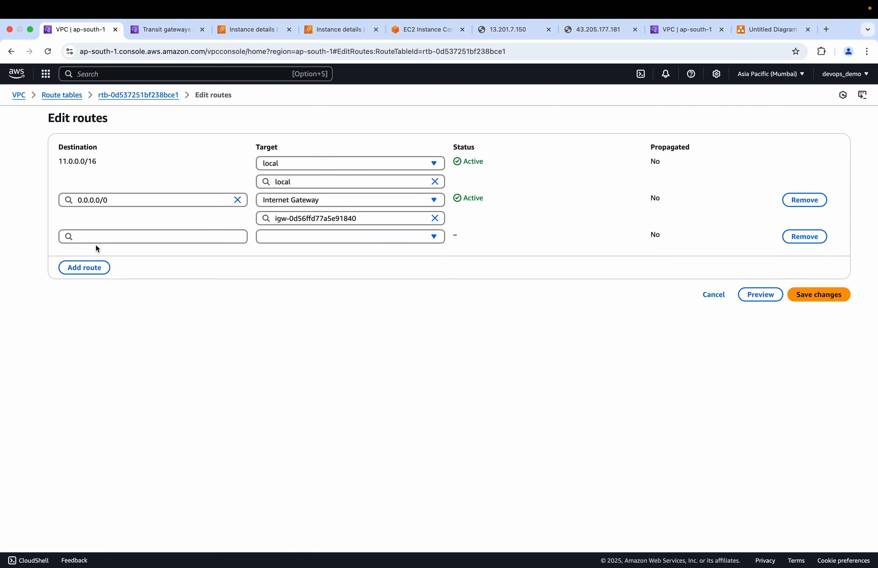
pyautogui.click(87, 235)
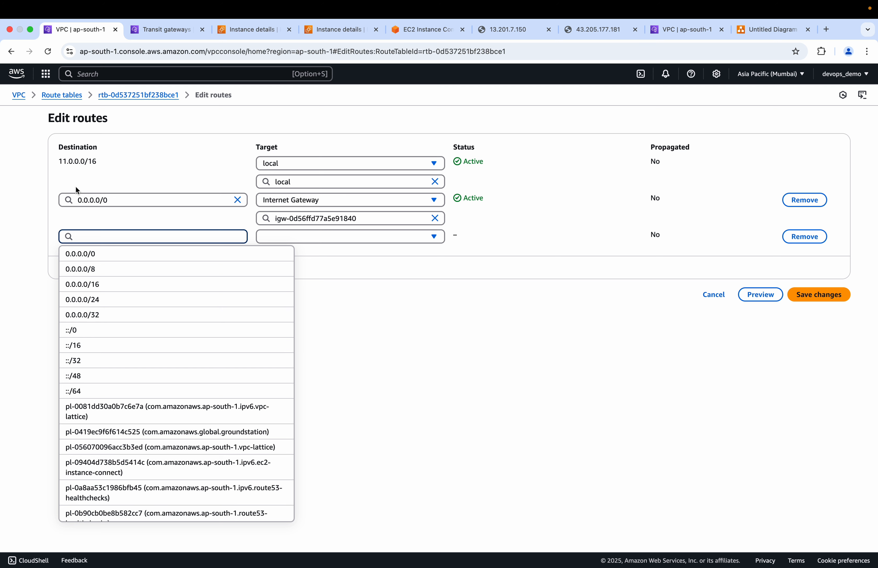
pyautogui.write('10.0.0.0/16')
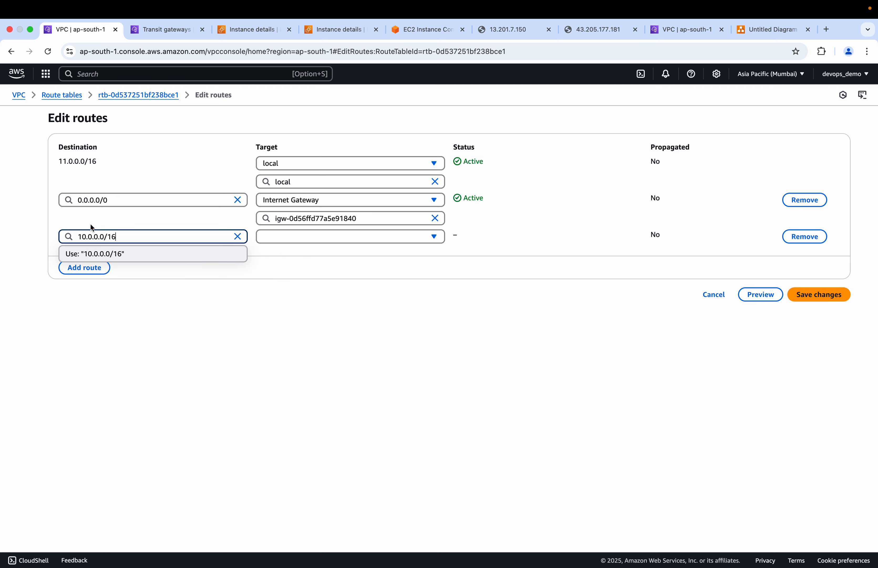
pyautogui.click(105, 253)
pyautogui.click(286, 239)
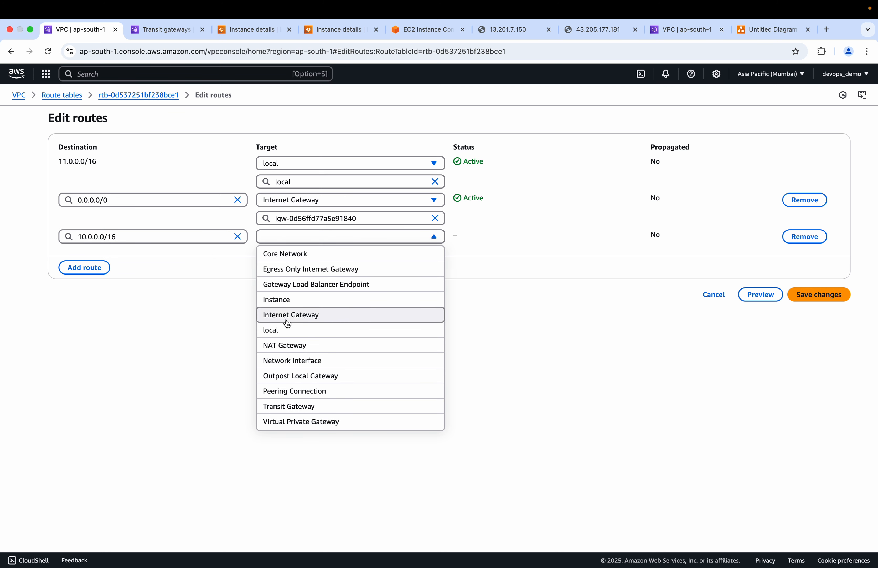
pyautogui.click(286, 406)
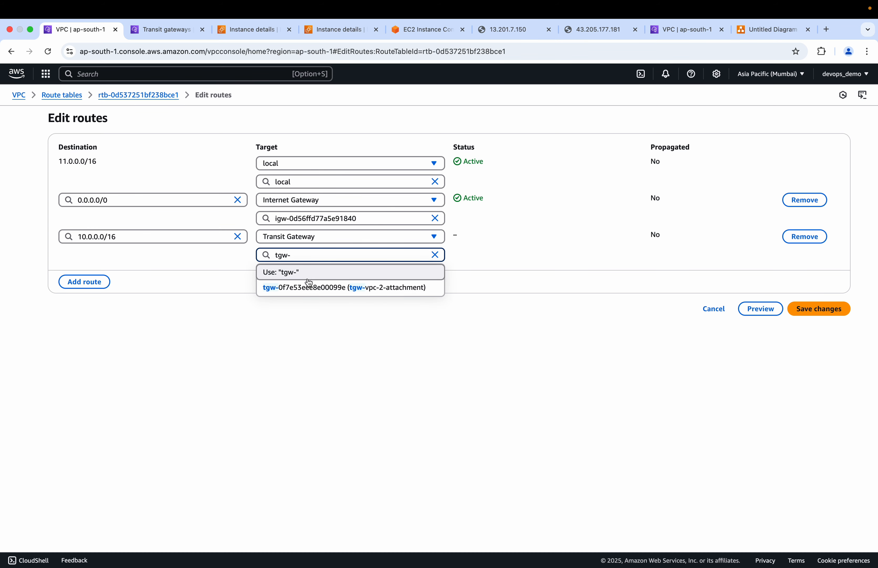
pyautogui.click(311, 288)
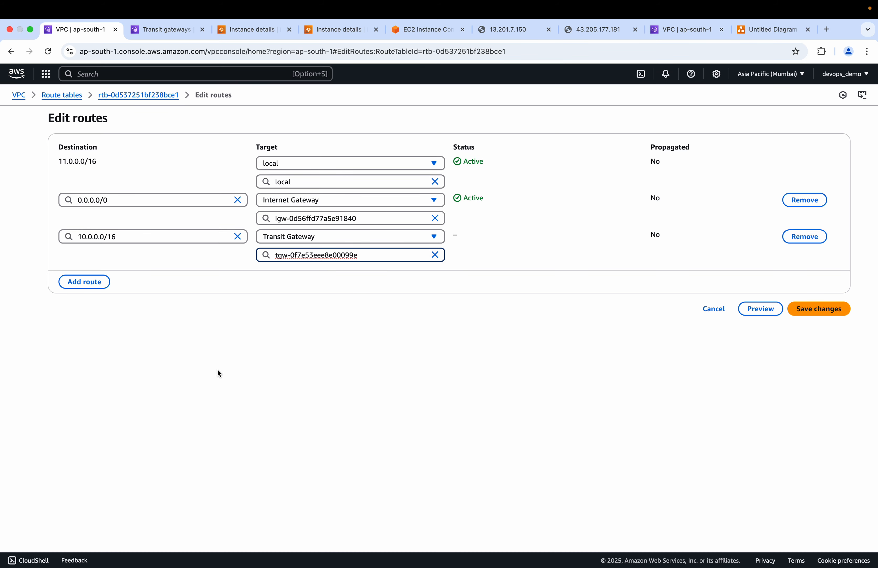
# Add another route to public-route-vpc-2 with destination 12.0.0.0/16
pyautogui.click(94, 280)
pyautogui.click(88, 272)
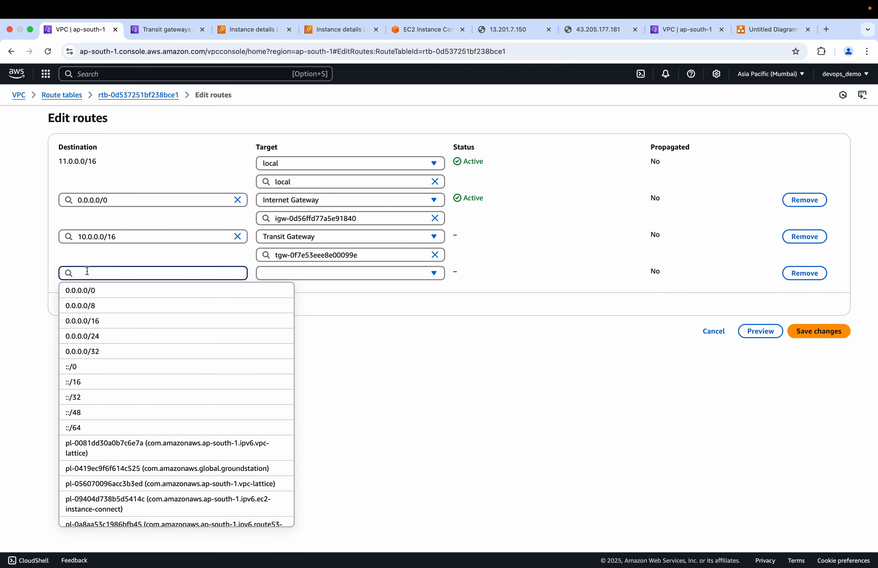
pyautogui.write('10.0.0.0/16')
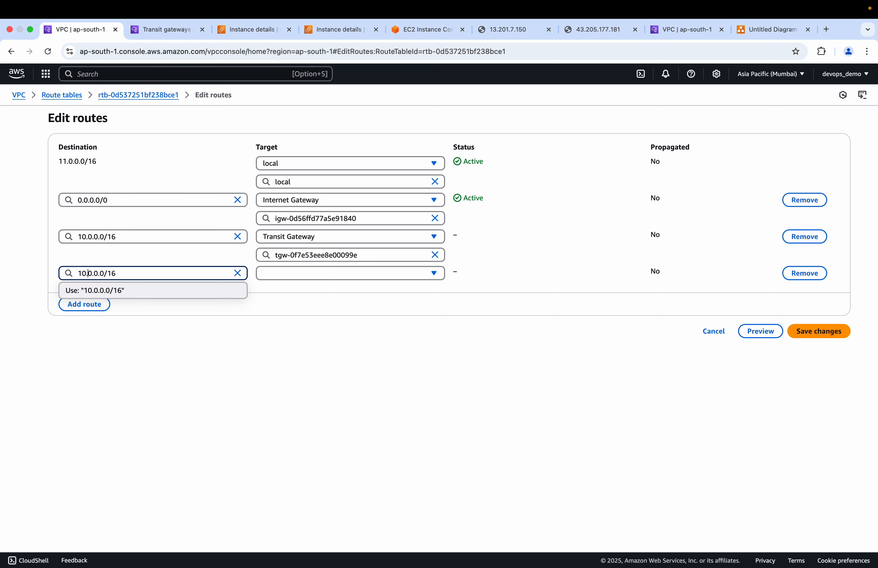
pyautogui.press('BackSpace')
pyautogui.write('2')
pyautogui.click(110, 291)
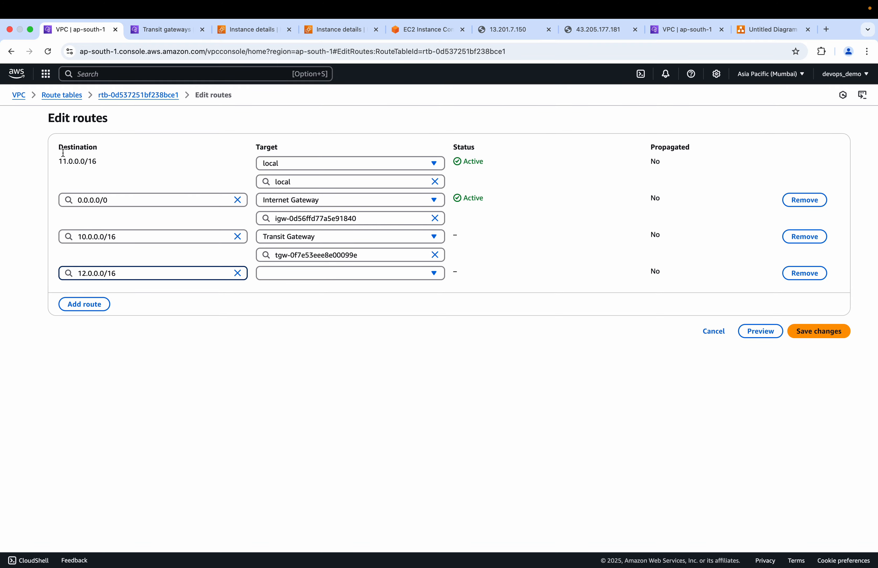
# Check the diagram's CIDRs, target the 12.0.0.0/16 route at Transit Gateway tgw-0f7e53eee8e00099e, and save the public-route-vpc-2 routes
pyautogui.click(751, 31)
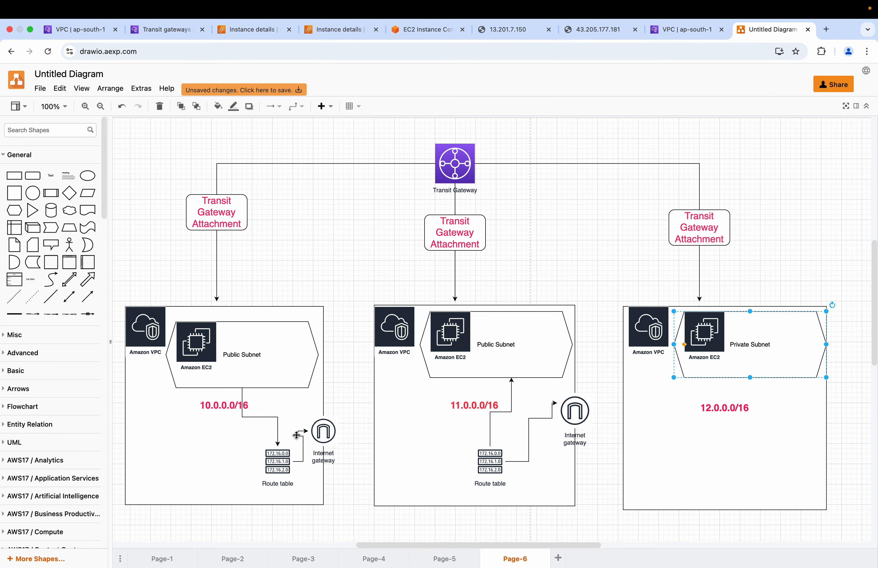
pyautogui.click(85, 31)
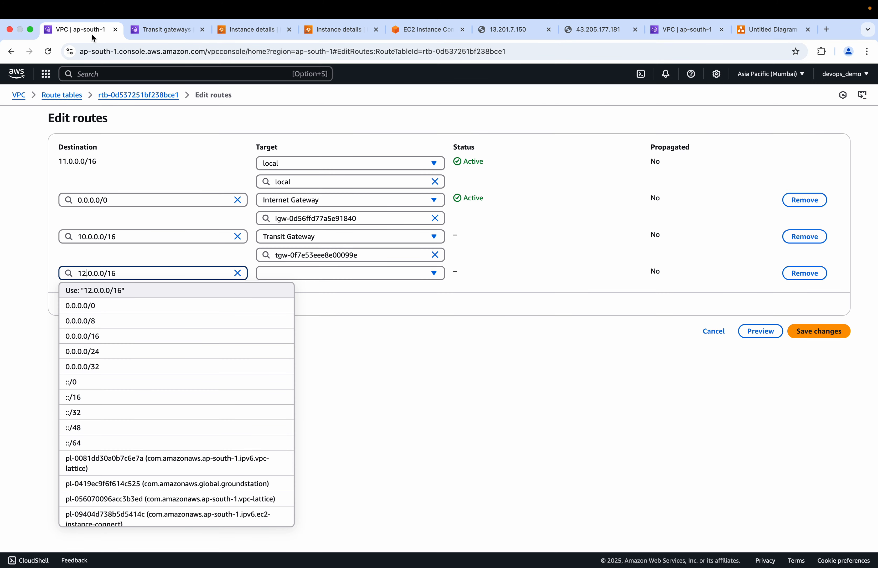
pyautogui.click(369, 273)
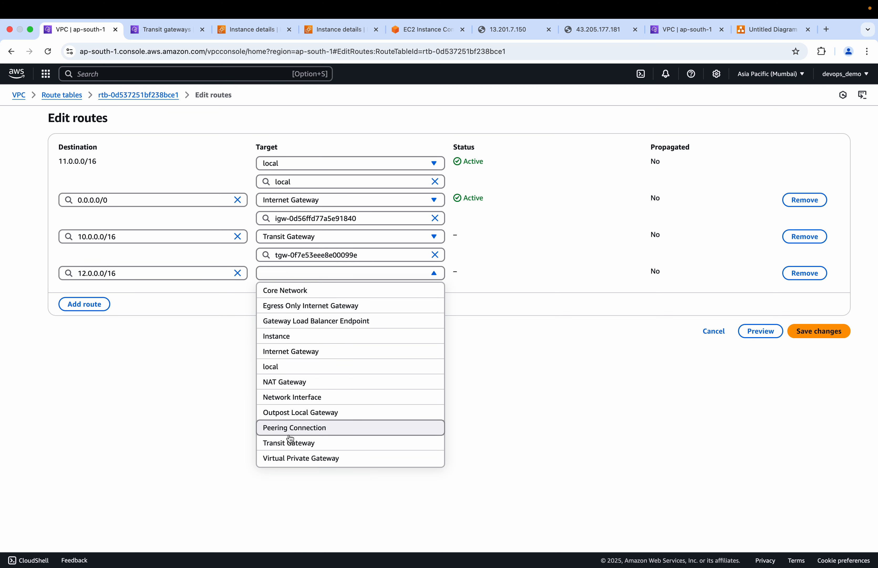
pyautogui.click(302, 443)
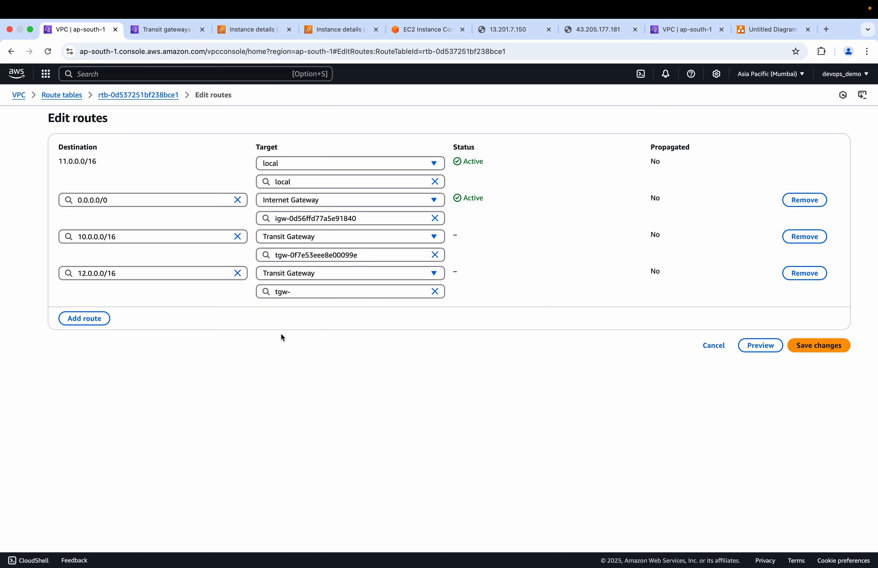
pyautogui.click(308, 292)
pyautogui.click(304, 322)
pyautogui.click(810, 348)
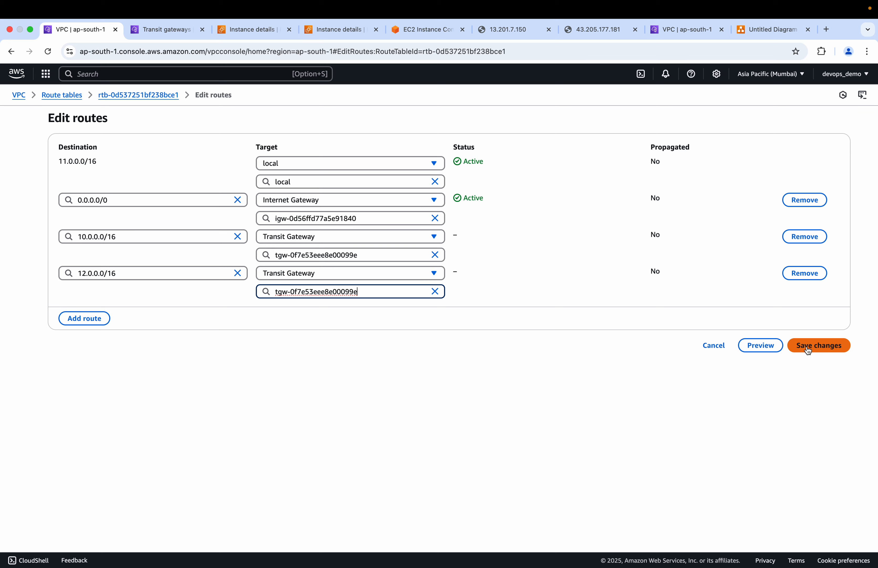
# Add a route in the private-route-vpc-3 route table for 10.0.0.0/16 targeting Transit Gateway tgw-0f7e53eee8e00099e
pyautogui.click(79, 95)
pyautogui.click(350, 217)
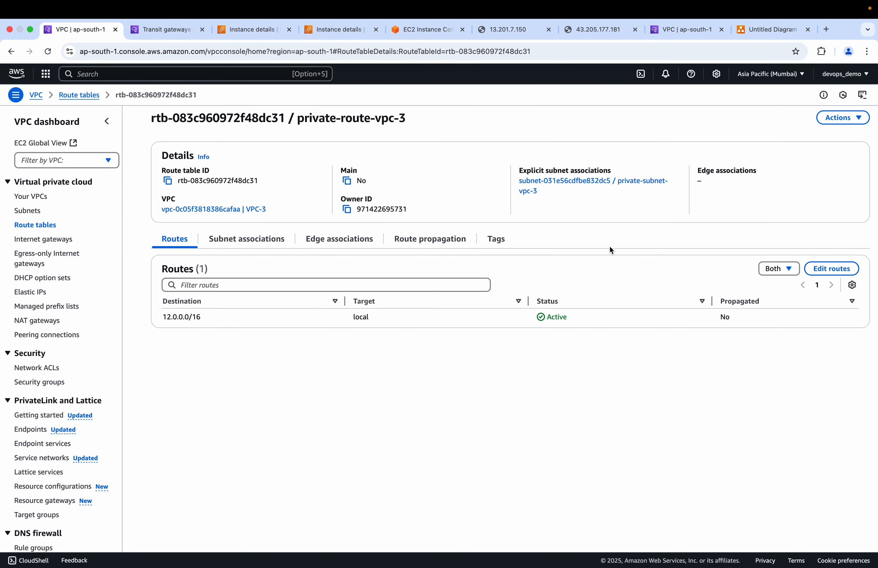
pyautogui.click(814, 269)
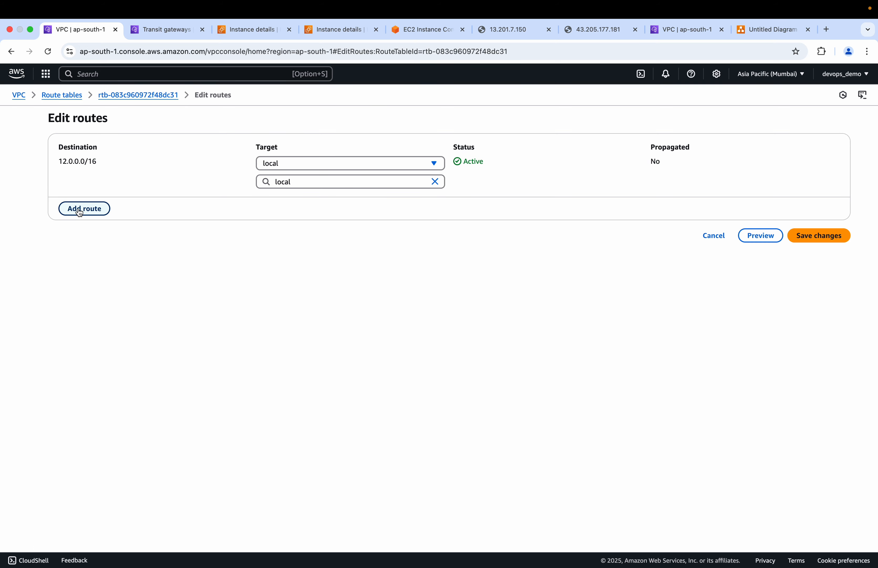
pyautogui.click(84, 208)
pyautogui.click(90, 201)
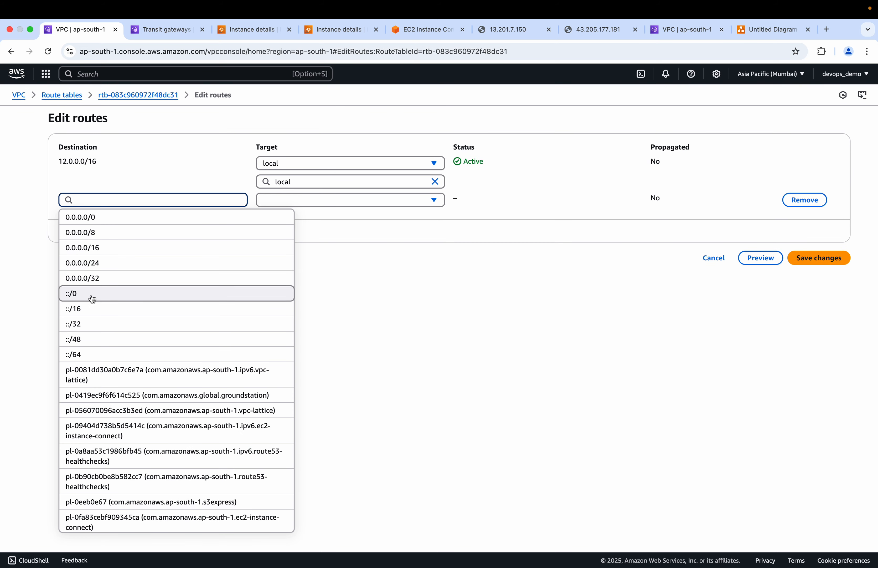
pyautogui.write('10.0.0.0/16')
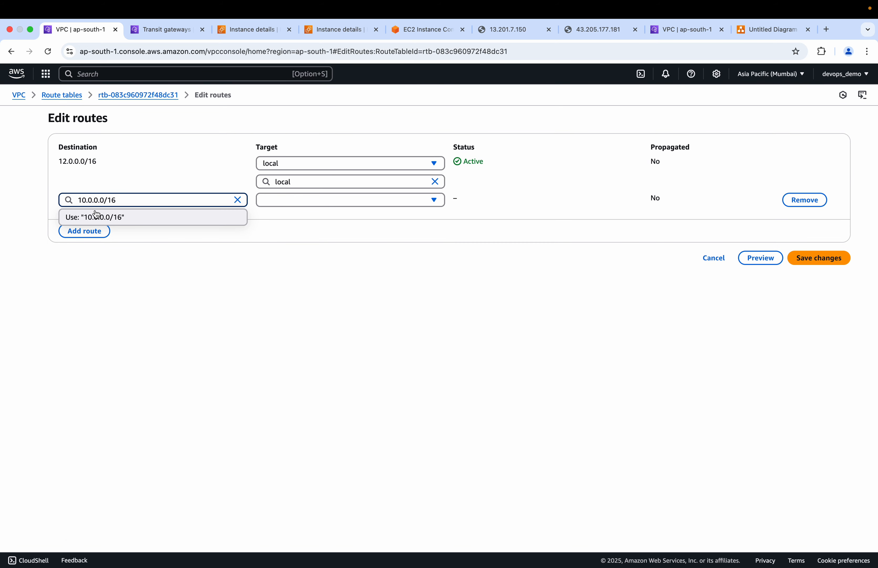
pyautogui.click(99, 217)
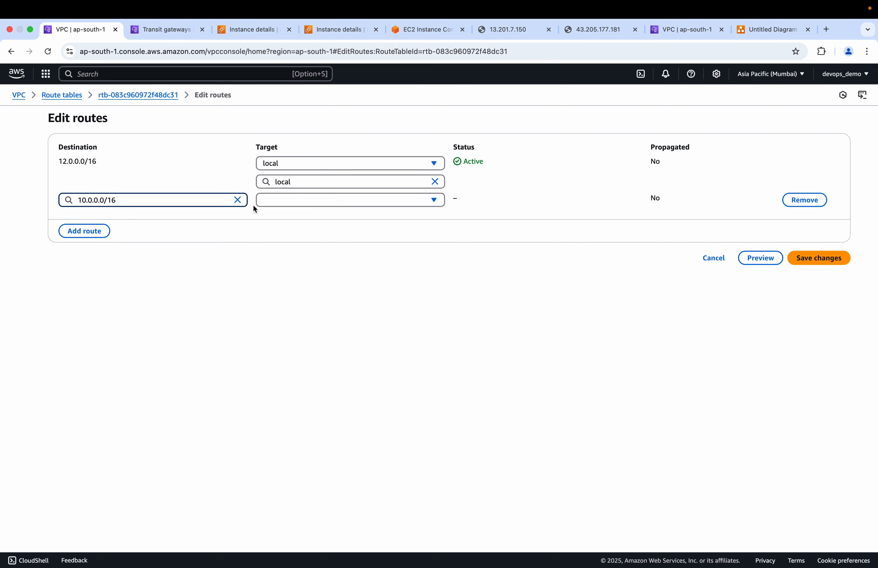
pyautogui.click(293, 200)
pyautogui.click(286, 369)
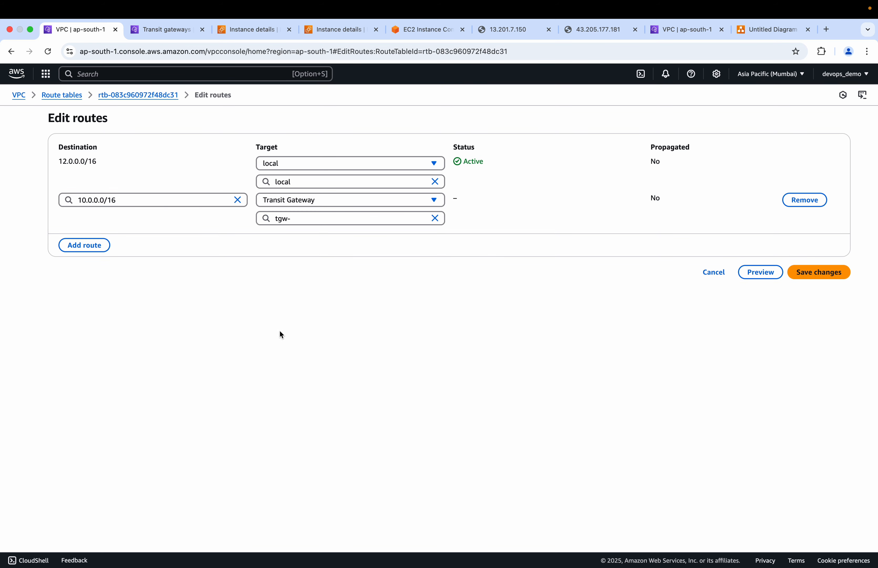
pyautogui.click(303, 220)
pyautogui.click(300, 249)
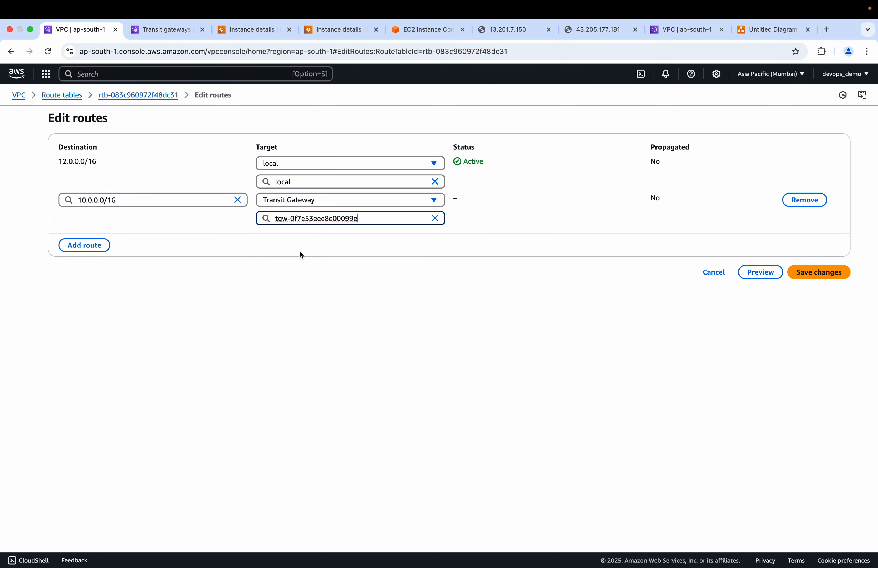
# Add another private-route-vpc-3 route for 11.0.0.0/16 targeting Transit Gateway tgw-0f7e53eee8e00099e, and save the routes
pyautogui.click(94, 246)
pyautogui.click(89, 239)
pyautogui.write('10.0.0.0/16')
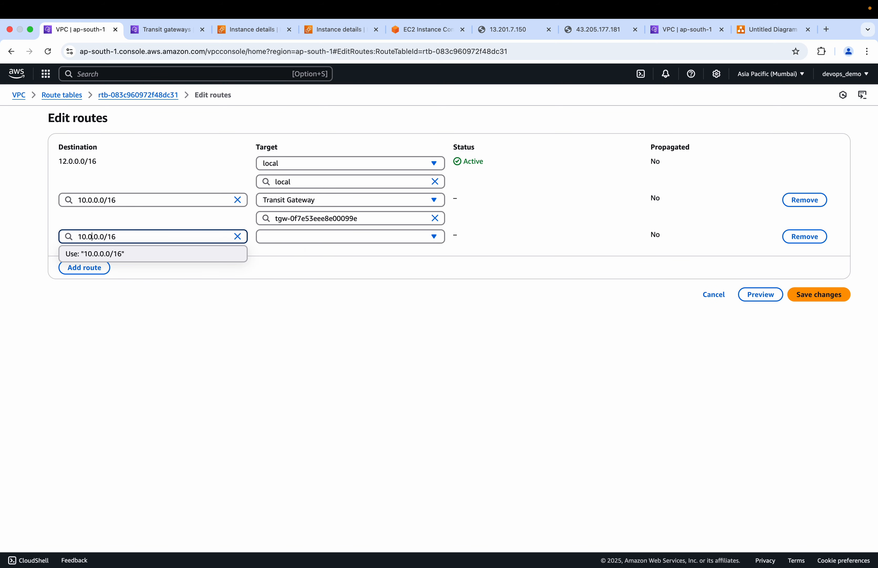
pyautogui.click(112, 253)
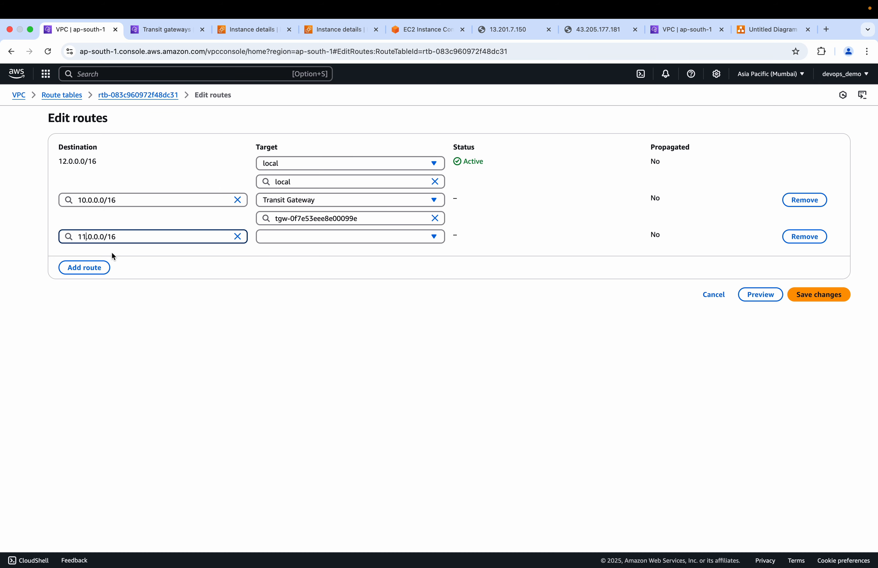
pyautogui.click(312, 238)
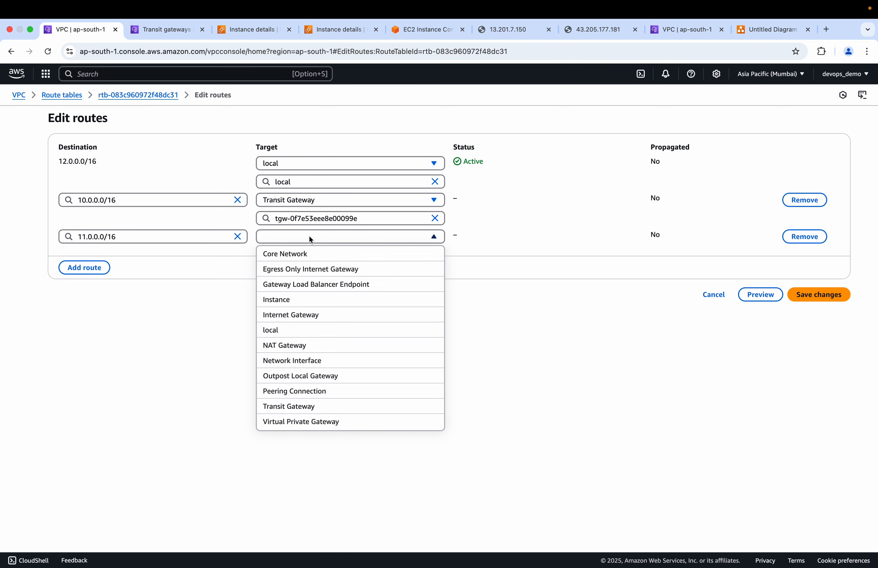
pyautogui.click(292, 406)
pyautogui.click(326, 257)
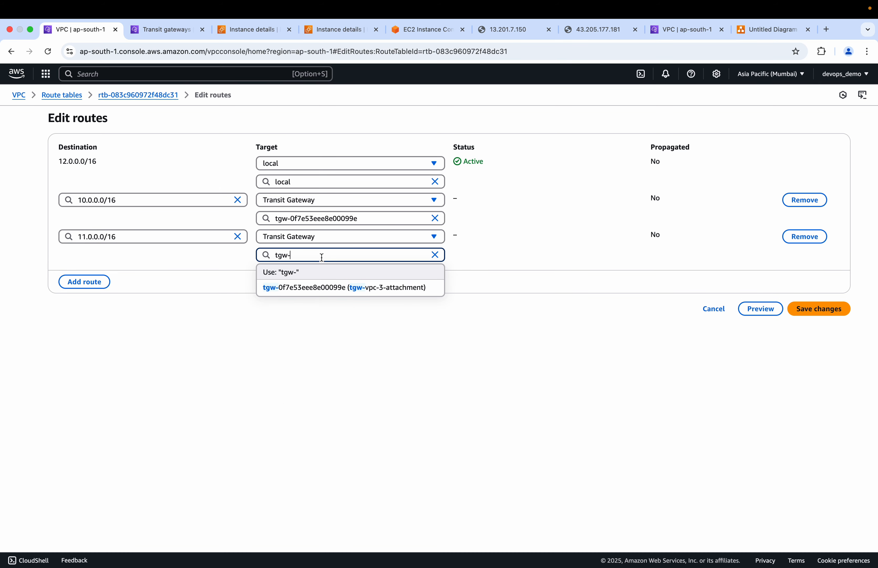
pyautogui.click(319, 287)
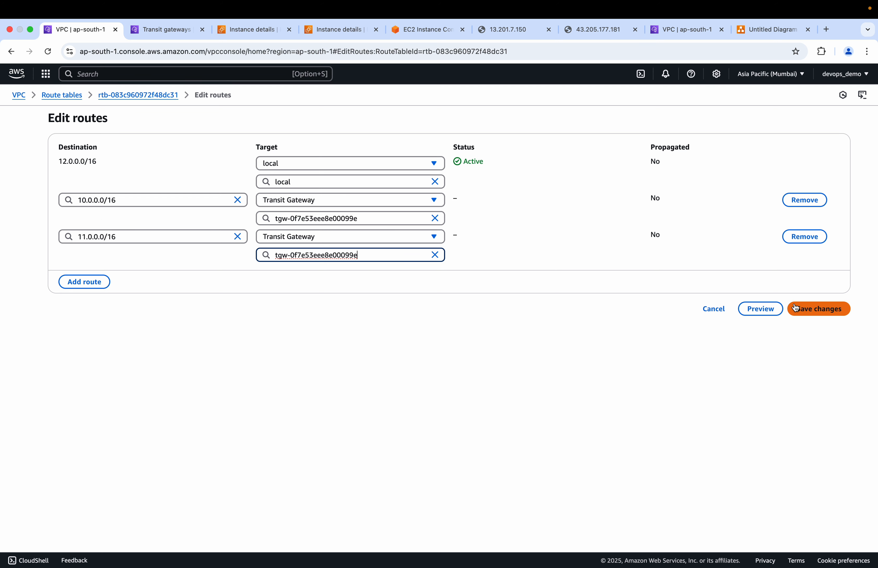
pyautogui.click(818, 308)
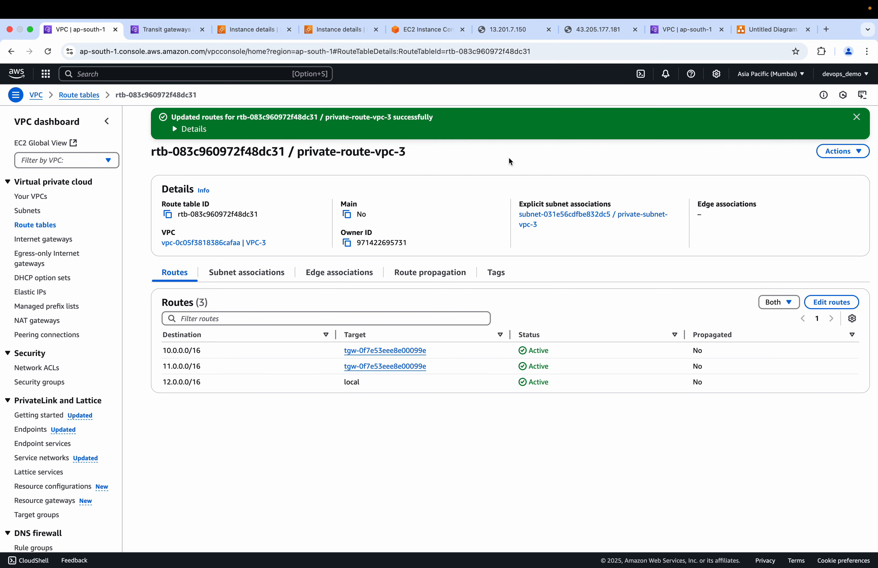
# Review the VPC diagram and rerun curl 11.0.1.241 in the public-ec2-vpc-1 terminal to test connectivity to VPC-2
pyautogui.click(767, 30)
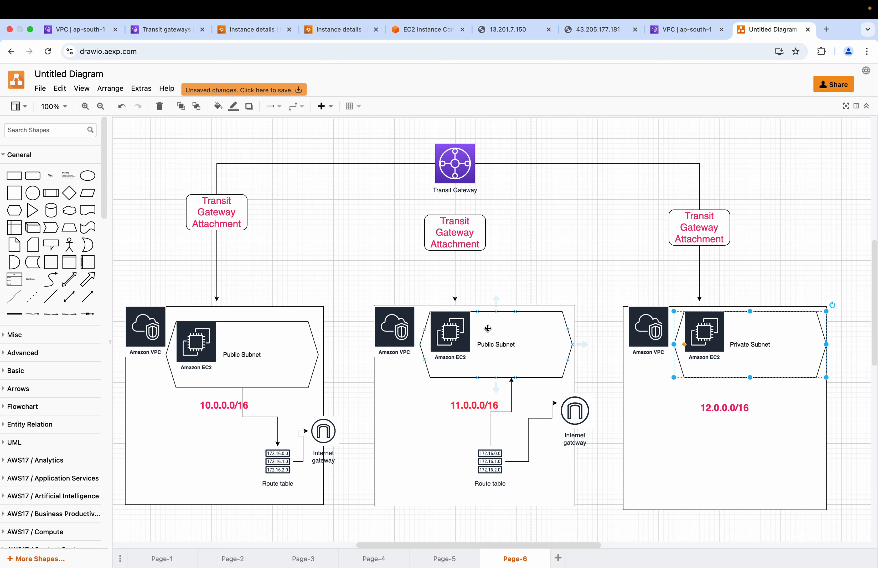
pyautogui.click(324, 31)
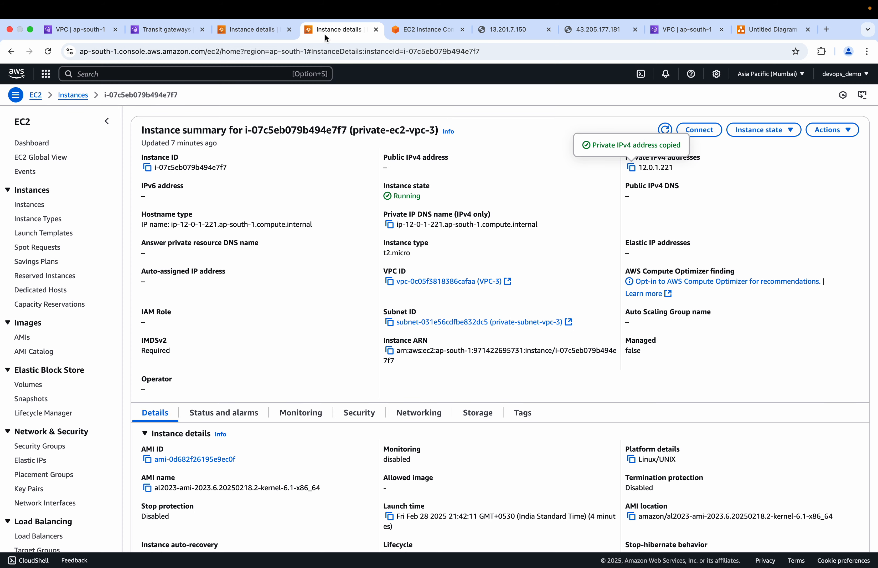
pyautogui.click(430, 33)
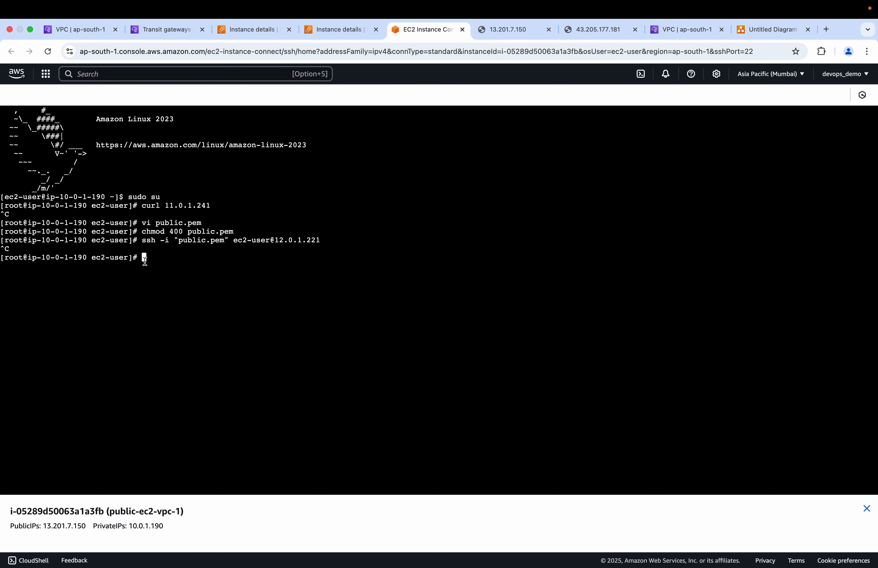
pyautogui.press('Up')
pyautogui.press('Up')
pyautogui.press('Up')
pyautogui.press('Up')
pyautogui.press('Return')
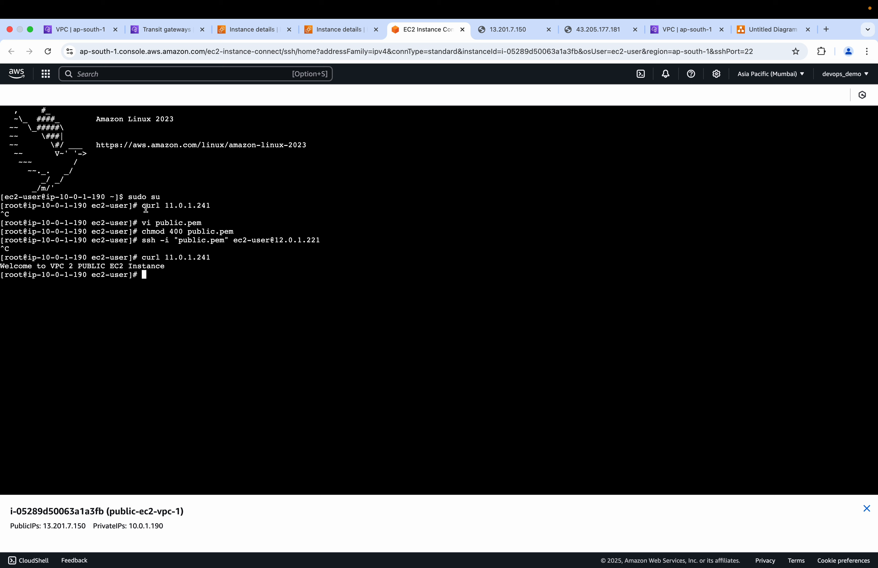
# Open the public-ec2-vpc-2 instance details to compare its private IPv4 address with the curl target, and review the terminal output and diagram
pyautogui.moveTo(142, 207); pyautogui.dragTo(219, 206)
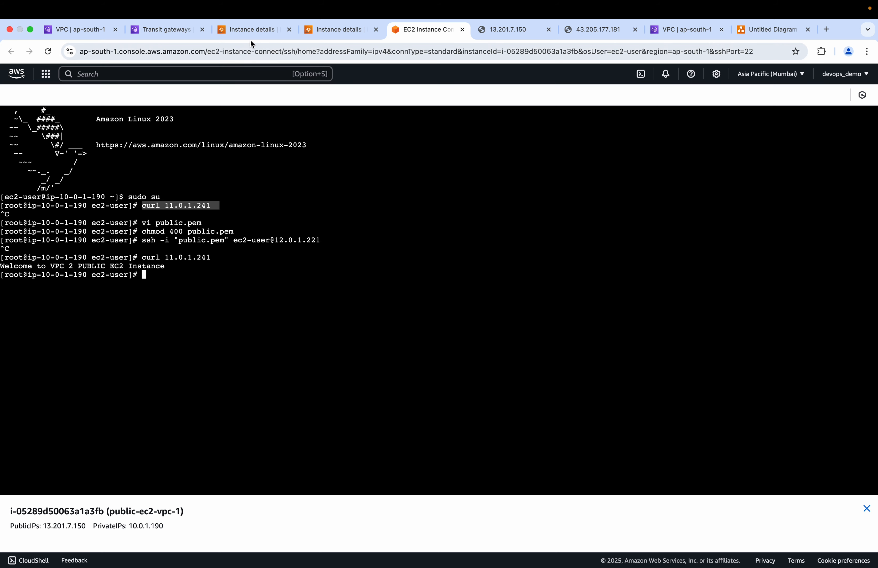
pyautogui.click(252, 31)
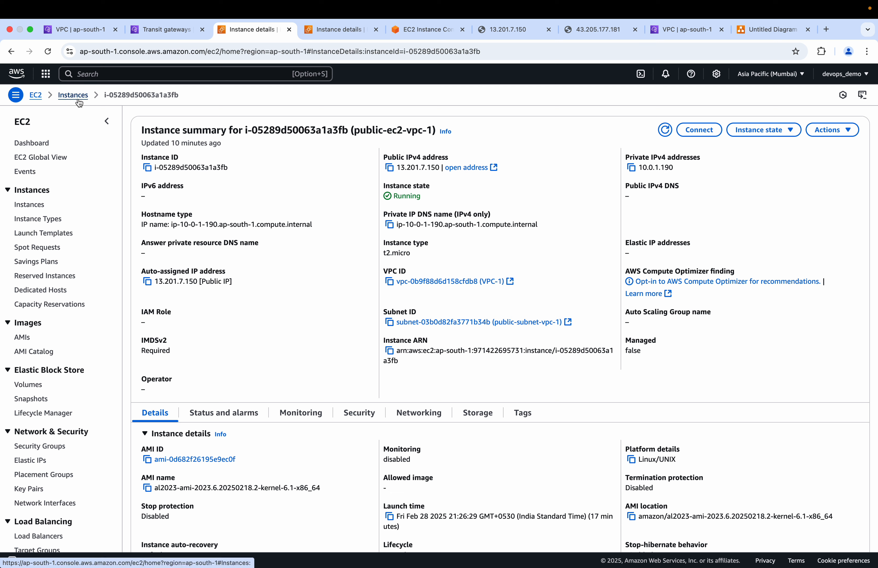
pyautogui.click(329, 29)
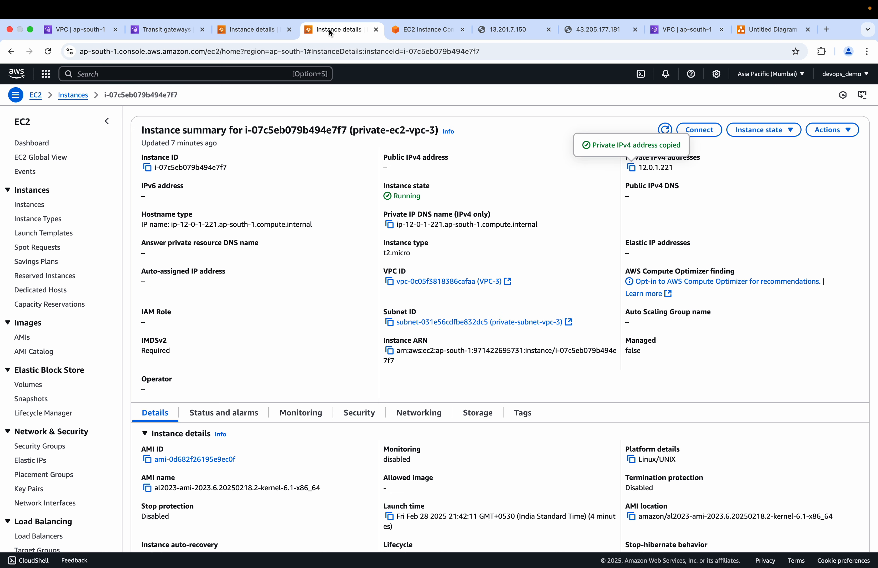
pyautogui.keyDown('super'); pyautogui.click(76, 95); pyautogui.keyUp('super')
pyautogui.click(380, 28)
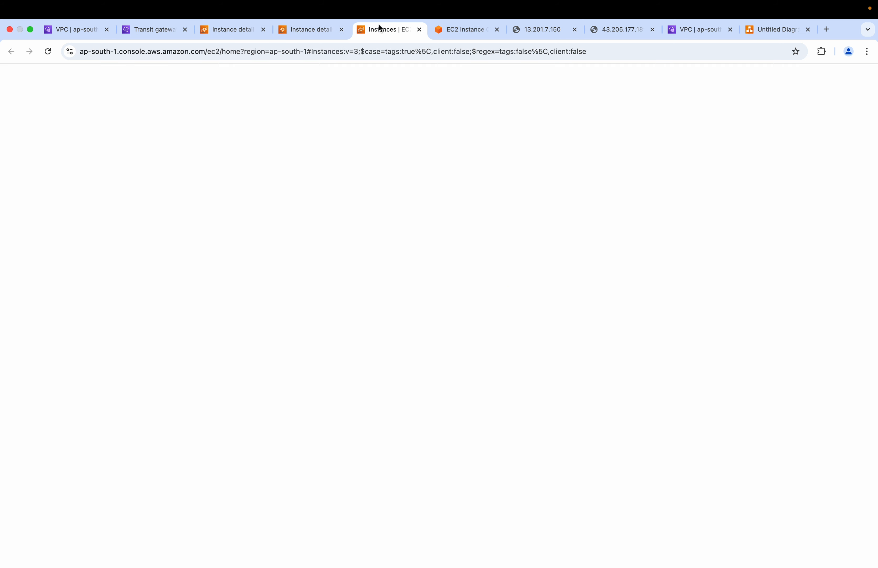
pyautogui.click(302, 191)
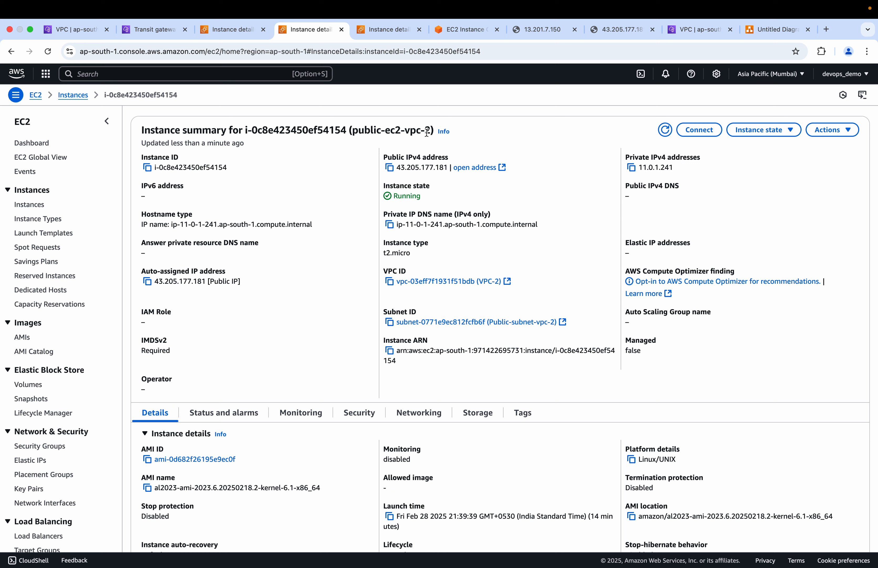
pyautogui.click(471, 32)
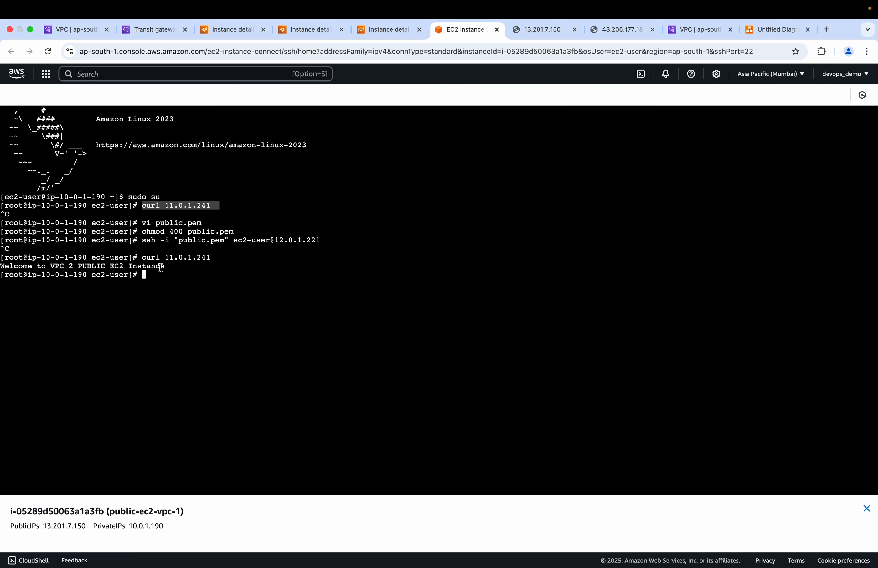
pyautogui.click(777, 29)
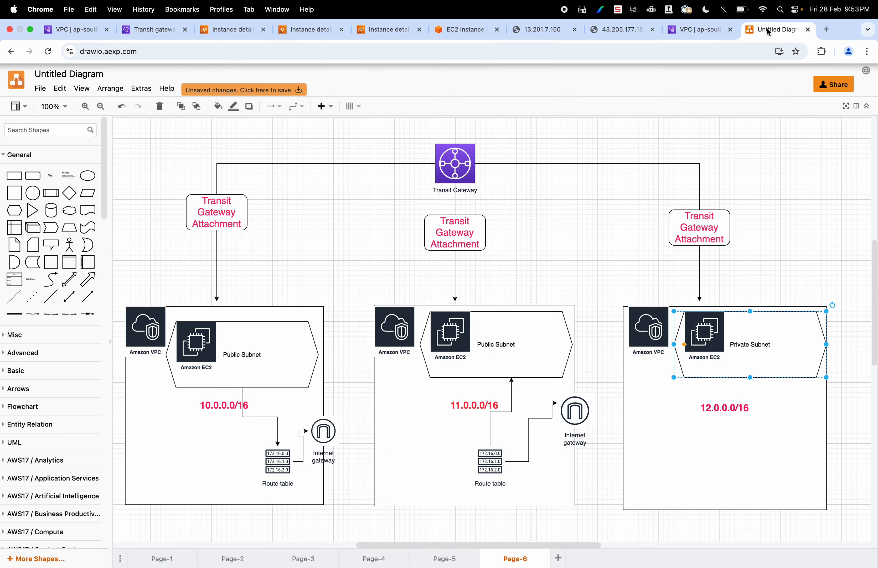